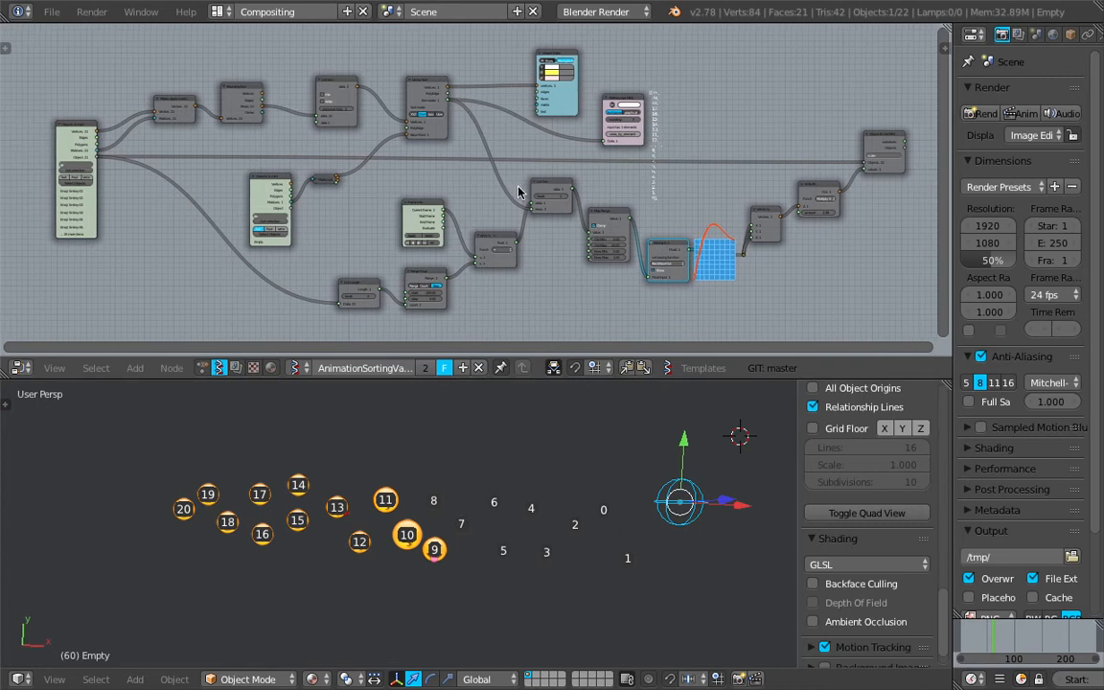
# - Examine the node tree in the node editor and the numbered objects in the 3D viewport
pyautogui.moveTo(496, 182); pyautogui.dragTo(472, 170, button='middle')
pyautogui.scroll(2, 524, 175)
pyautogui.scroll(-2, 525, 175)
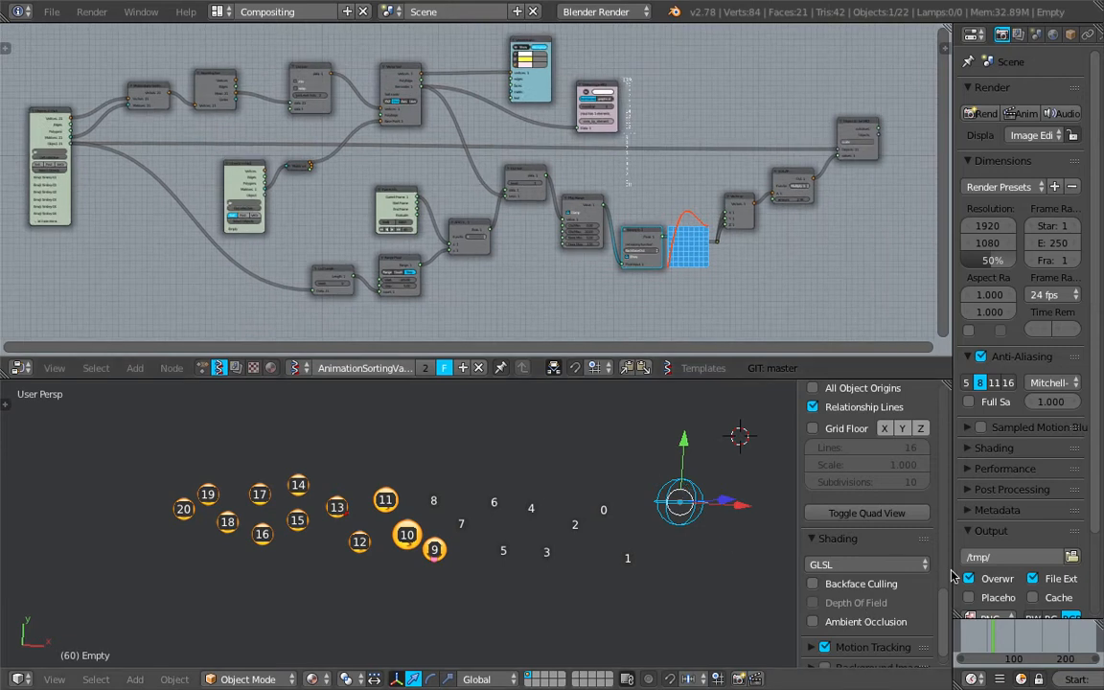
pyautogui.moveTo(952, 573); pyautogui.dragTo(938, 573)
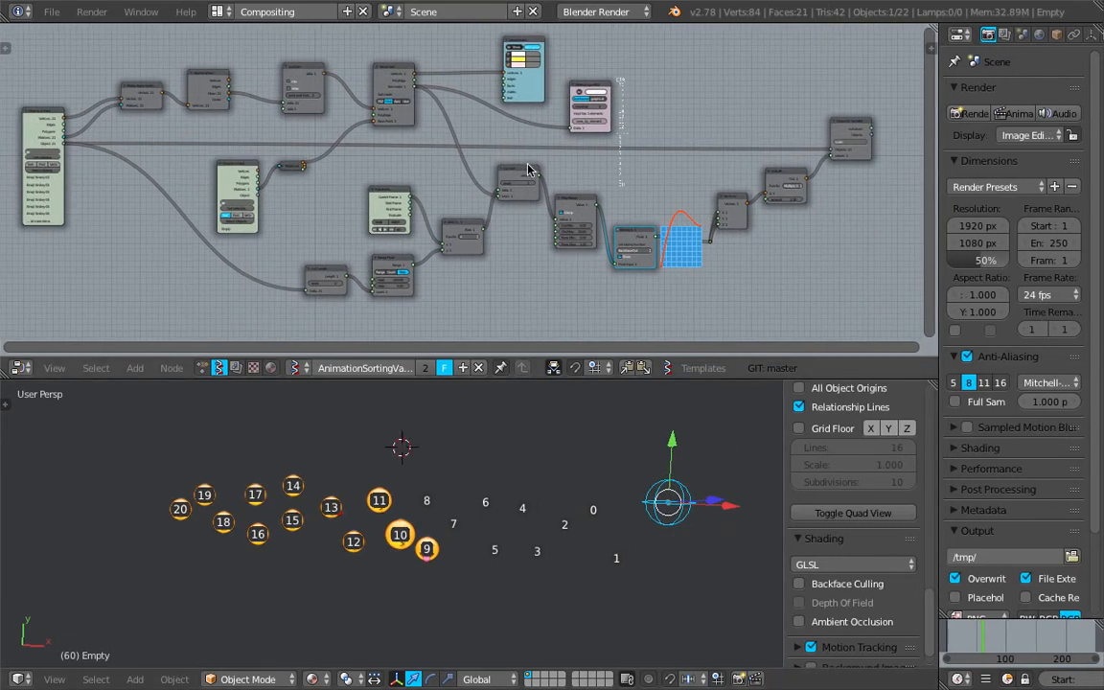
pyautogui.scroll(4, 523, 199)
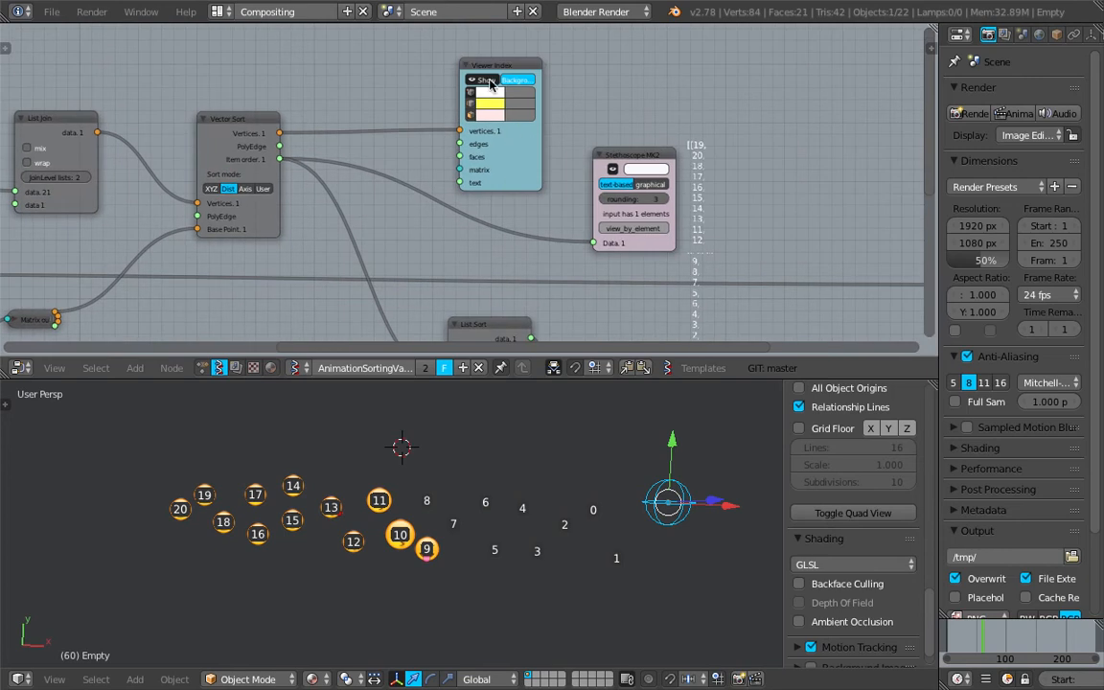
pyautogui.scroll(-2, 526, 246)
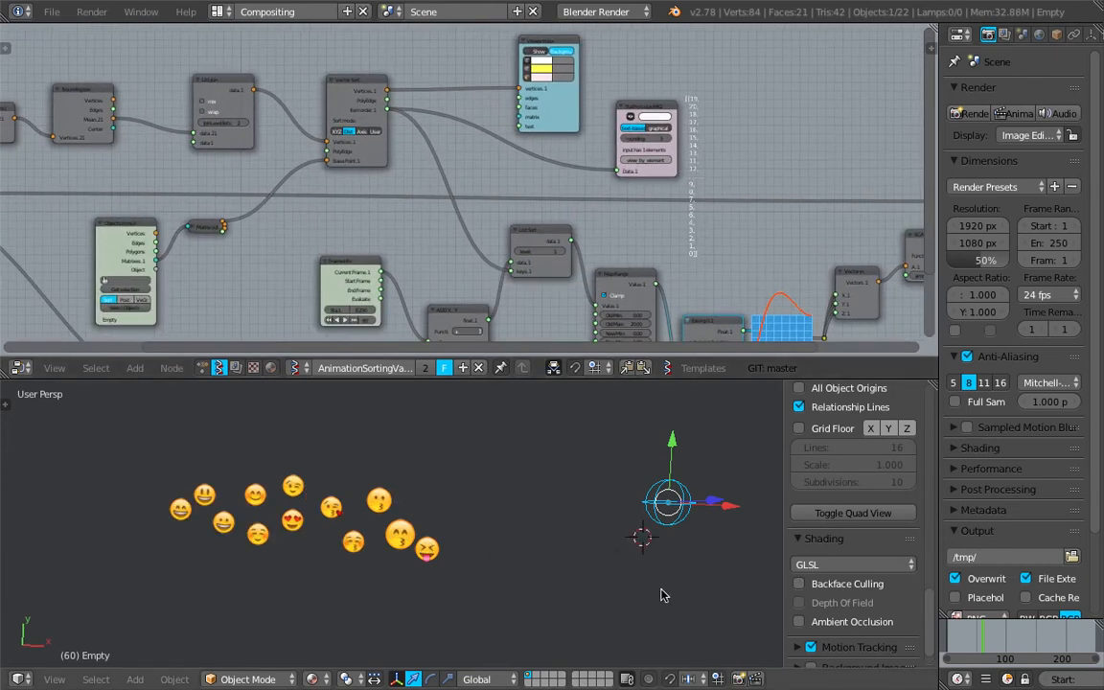
pyautogui.scroll(-5, 1025, 679)
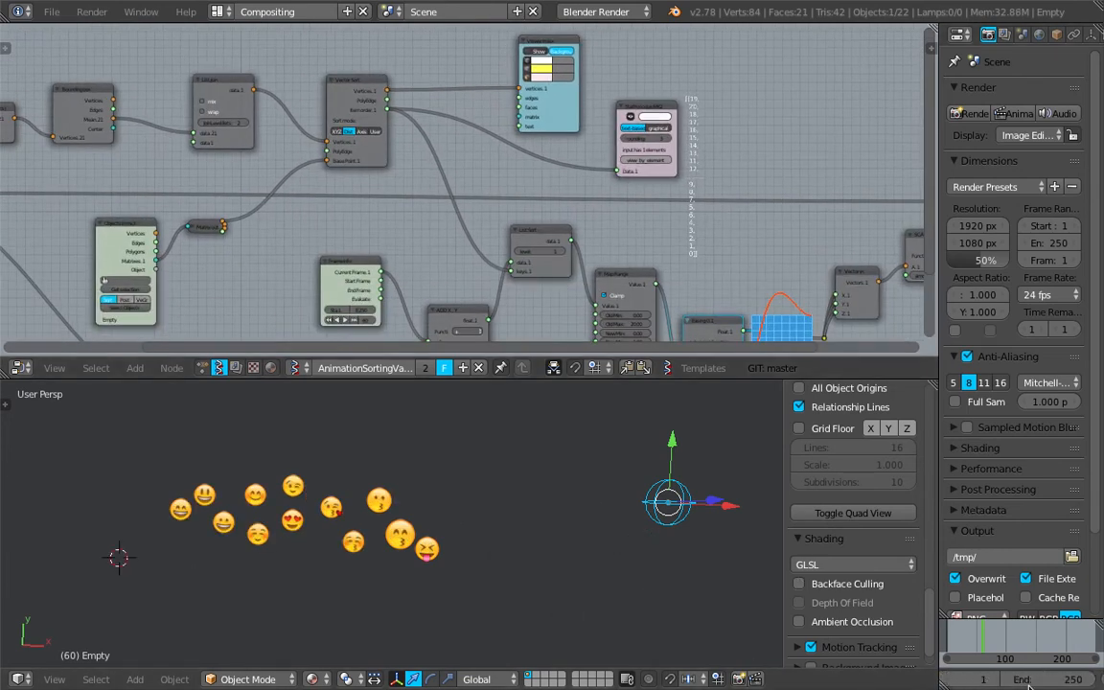
# - Play the animation from the first frame and pause it partway through
pyautogui.click(1044, 680)
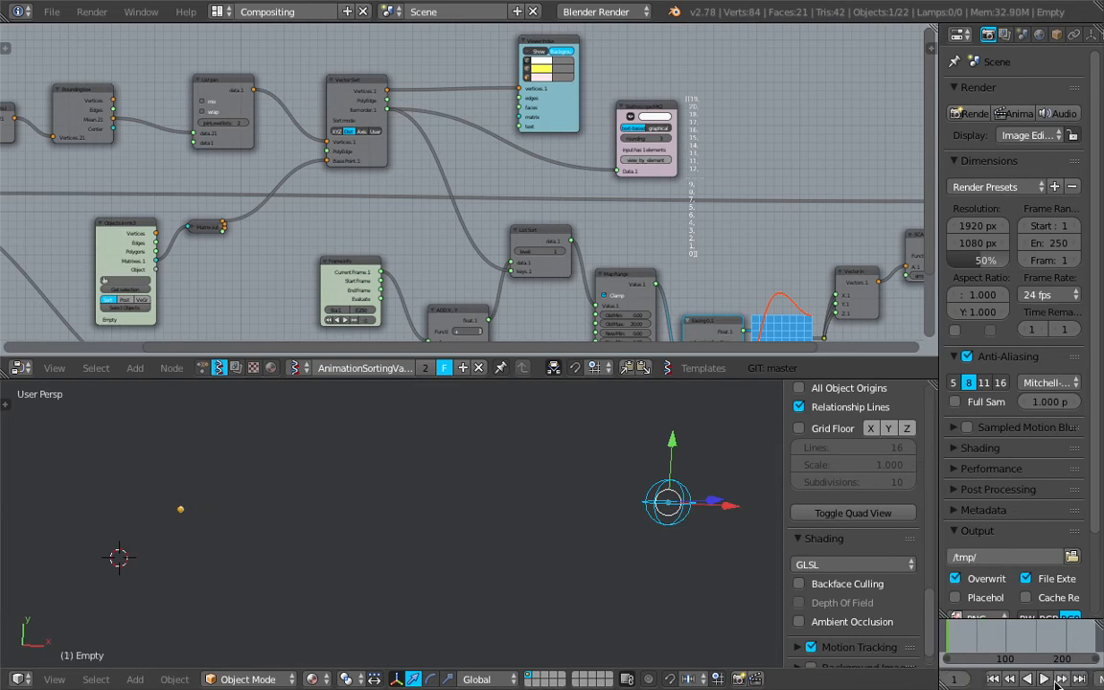
pyautogui.click(1045, 679)
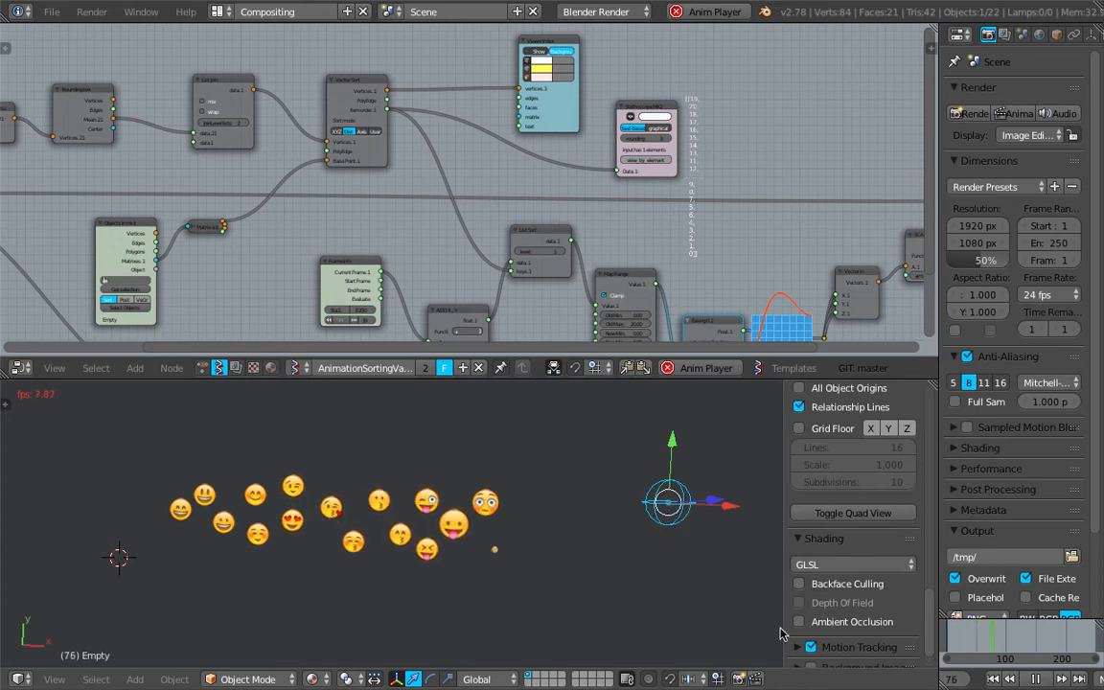
pyautogui.click(1035, 678)
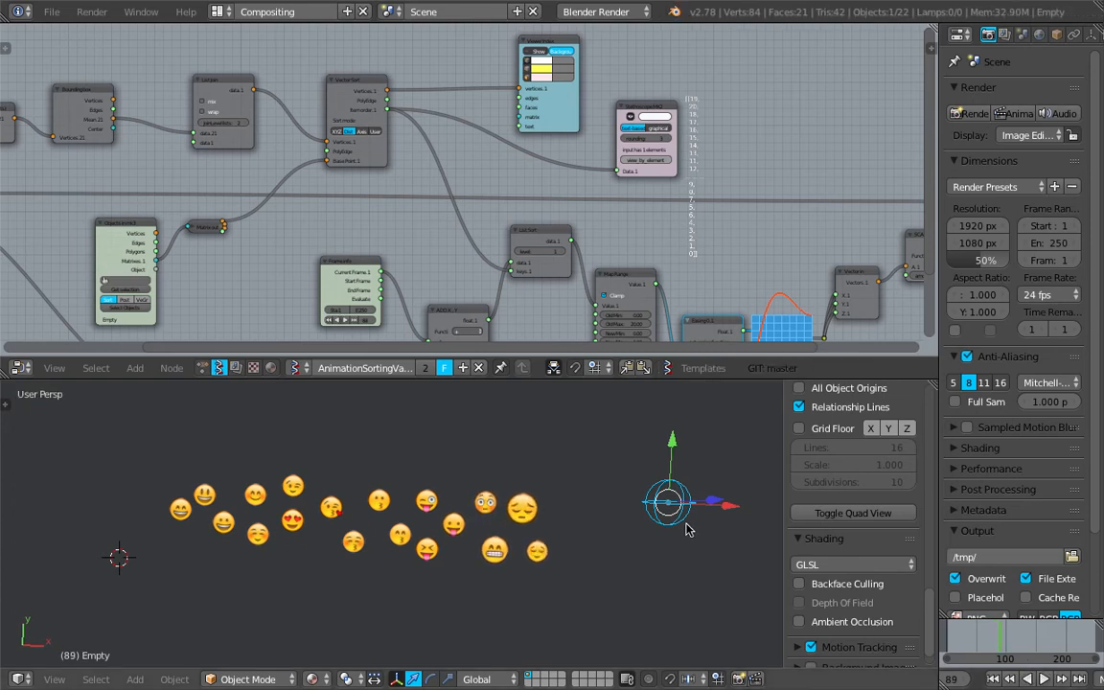
# - Move the empty to the left of the emoji row
pyautogui.press('g')
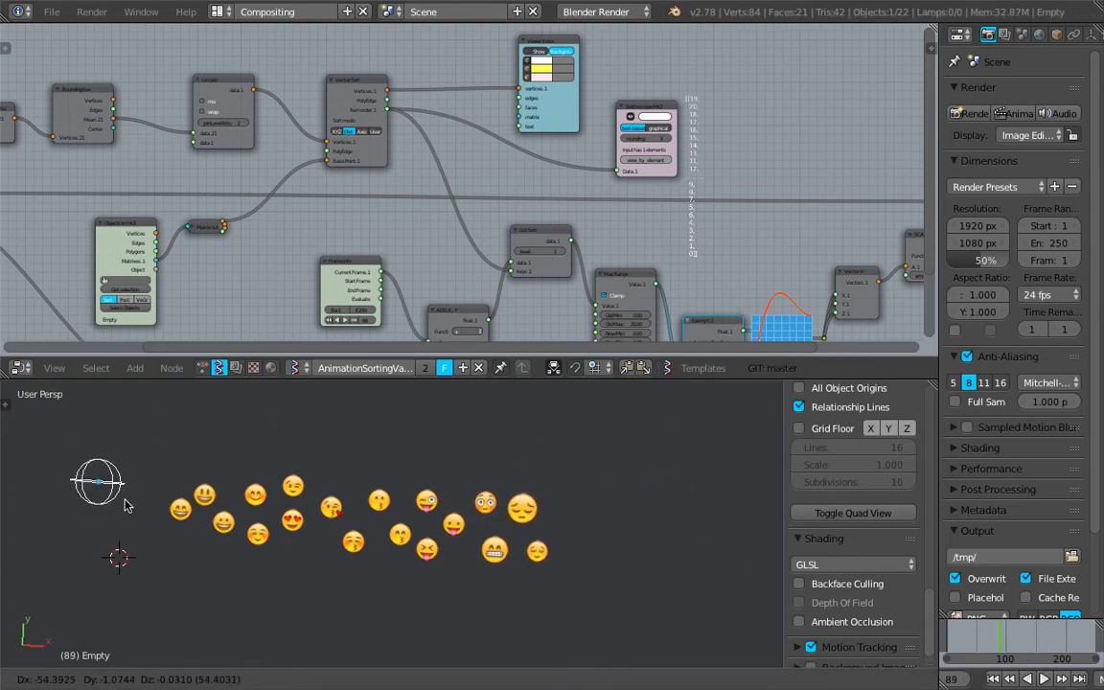
pyautogui.click(125, 500)
# - Replay the animation from the start and pause it around frame 85
pyautogui.click(994, 678)
pyautogui.click(1044, 679)
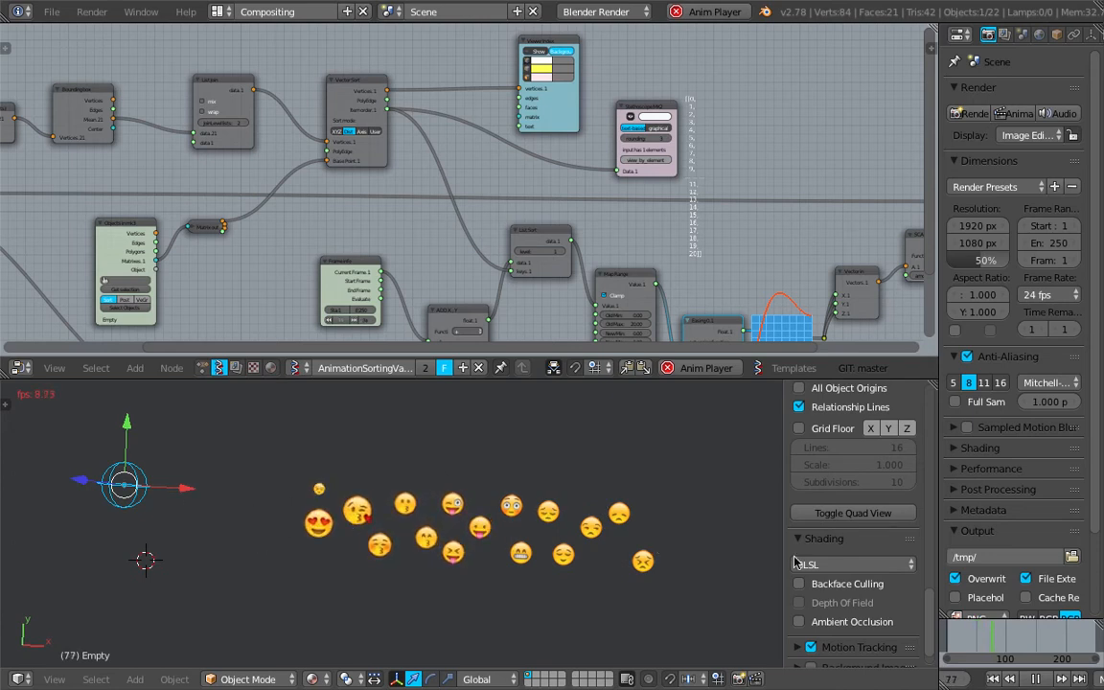
pyautogui.click(1037, 679)
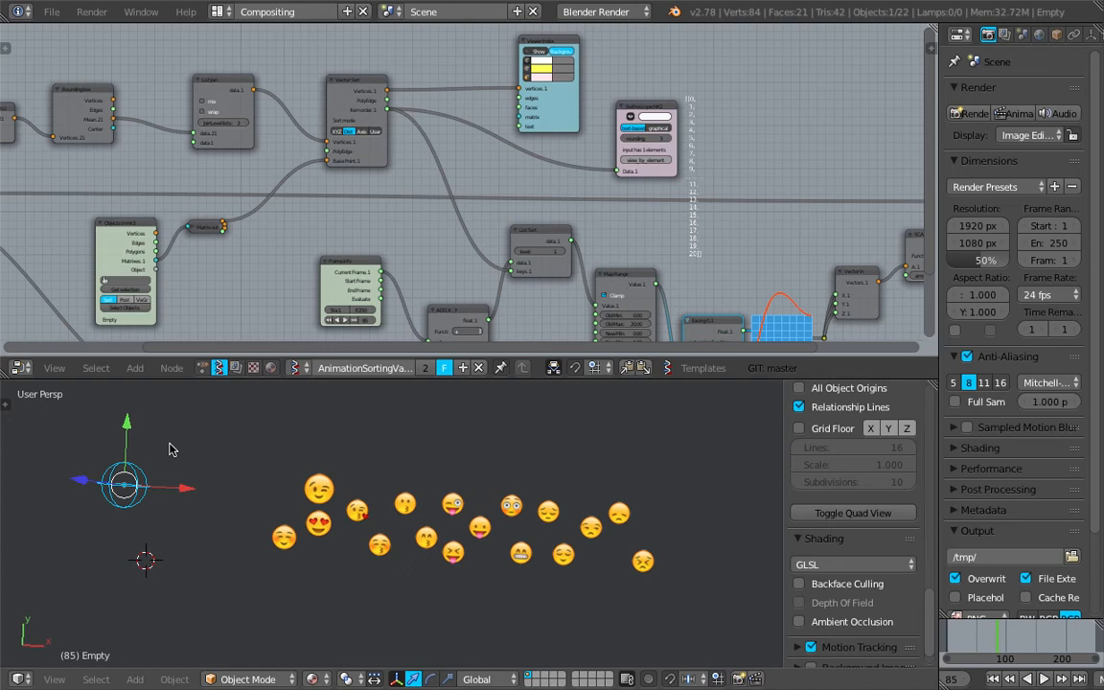
# - Move the empty slightly beside the leftmost emojis
pyautogui.press('g')
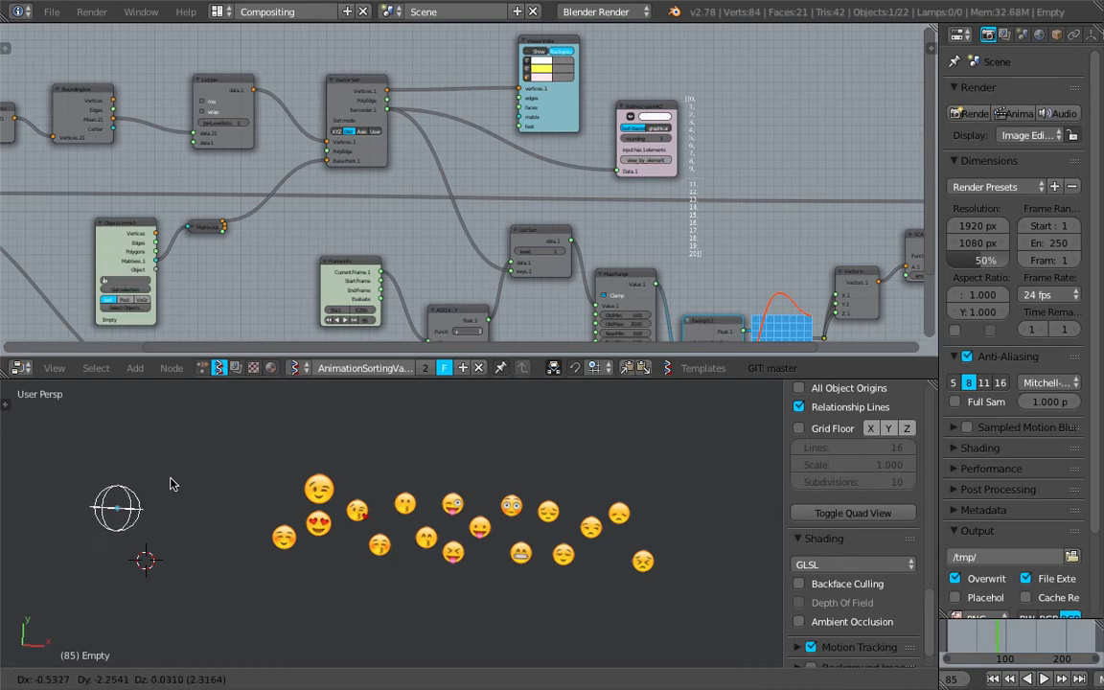
pyautogui.click(154, 503)
pyautogui.scroll(2, 250, 491)
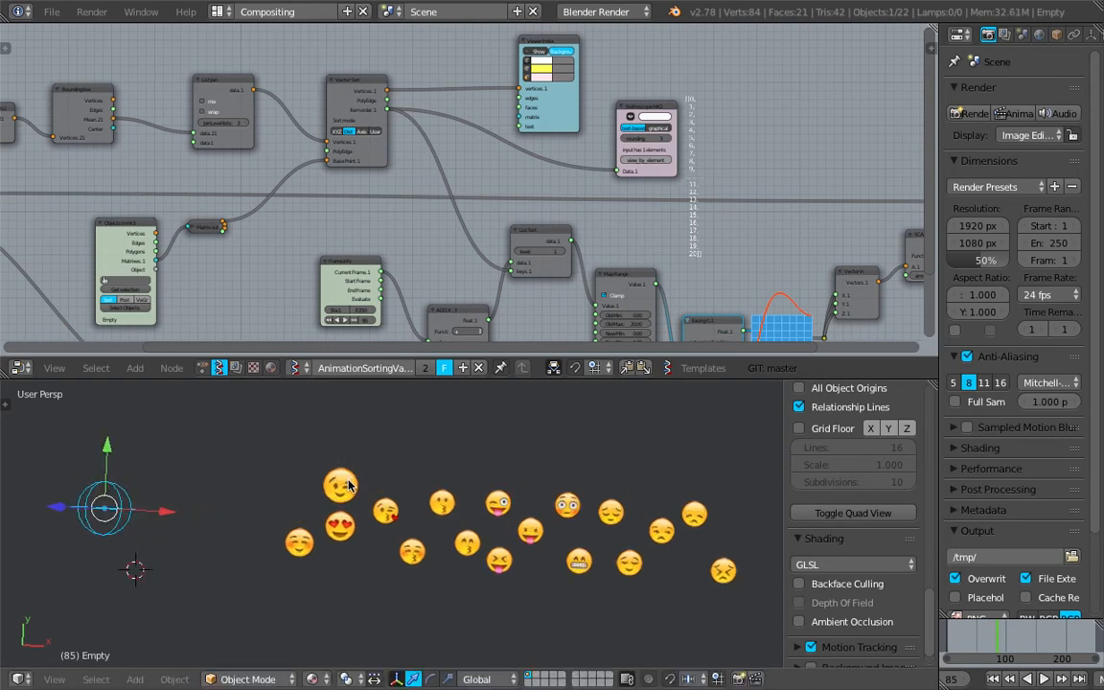
pyautogui.keyDown('shift'); pyautogui.moveTo(532, 527); pyautogui.dragTo(519, 527, button='middle'); pyautogui.keyUp('shift')
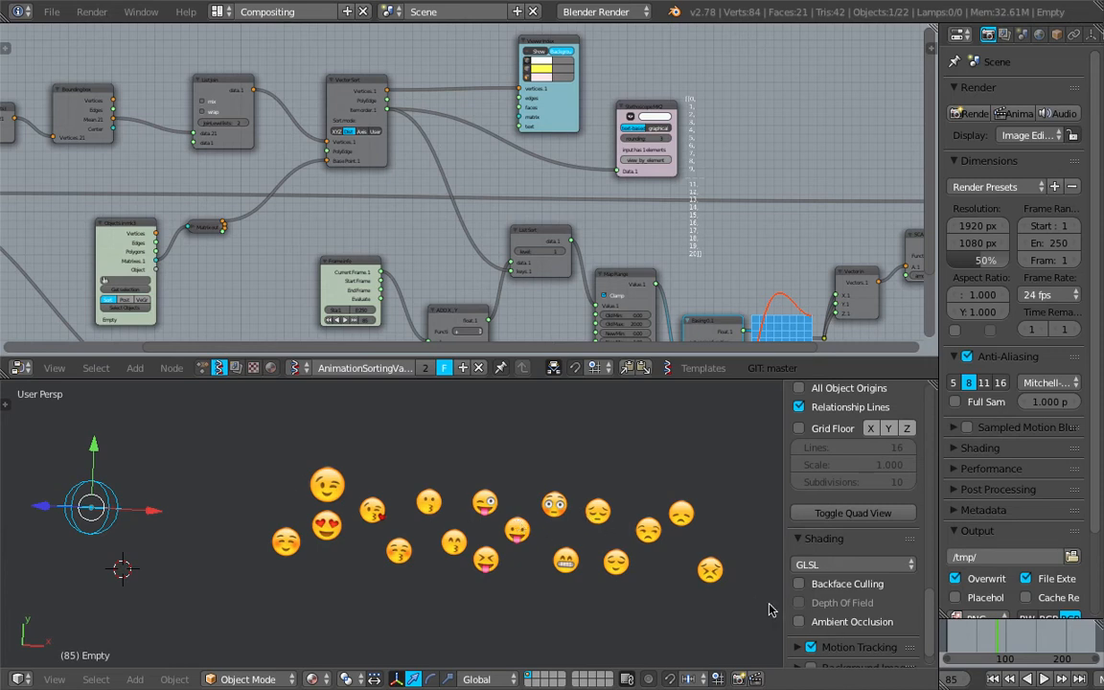
# - Jump to a frame on the timeline and play then stop the animation
pyautogui.click(960, 640)
pyautogui.hotkey('alt', 'a')
pyautogui.hotkey('alt', 'a')
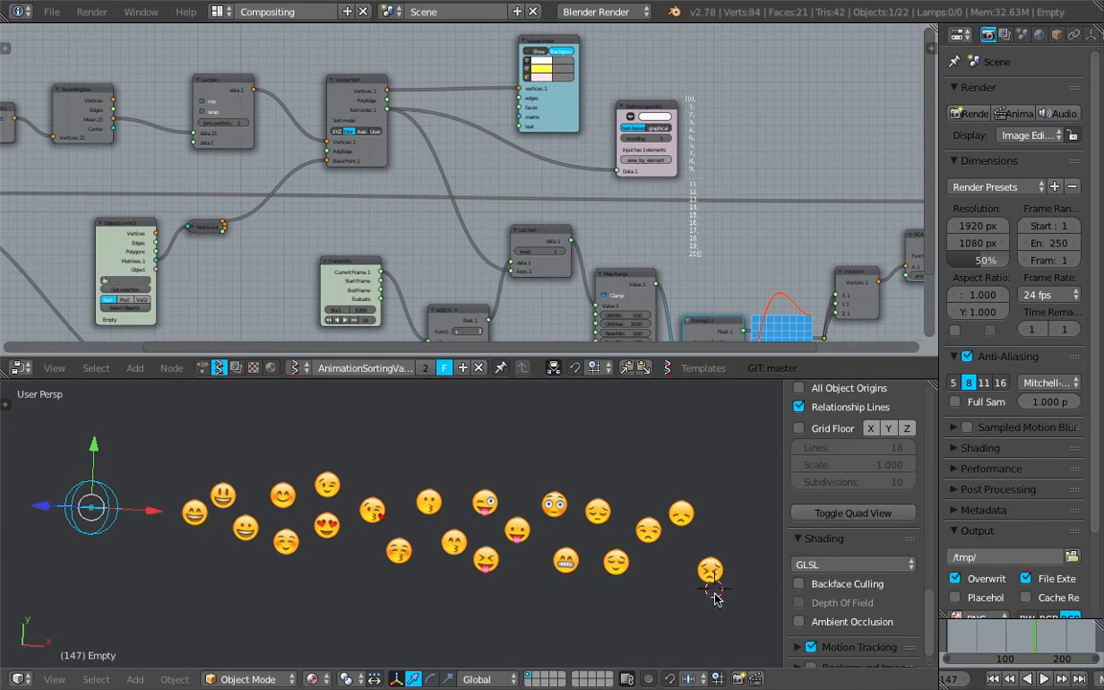
# - Move the empty above the middle of the emoji row
pyautogui.press('g')
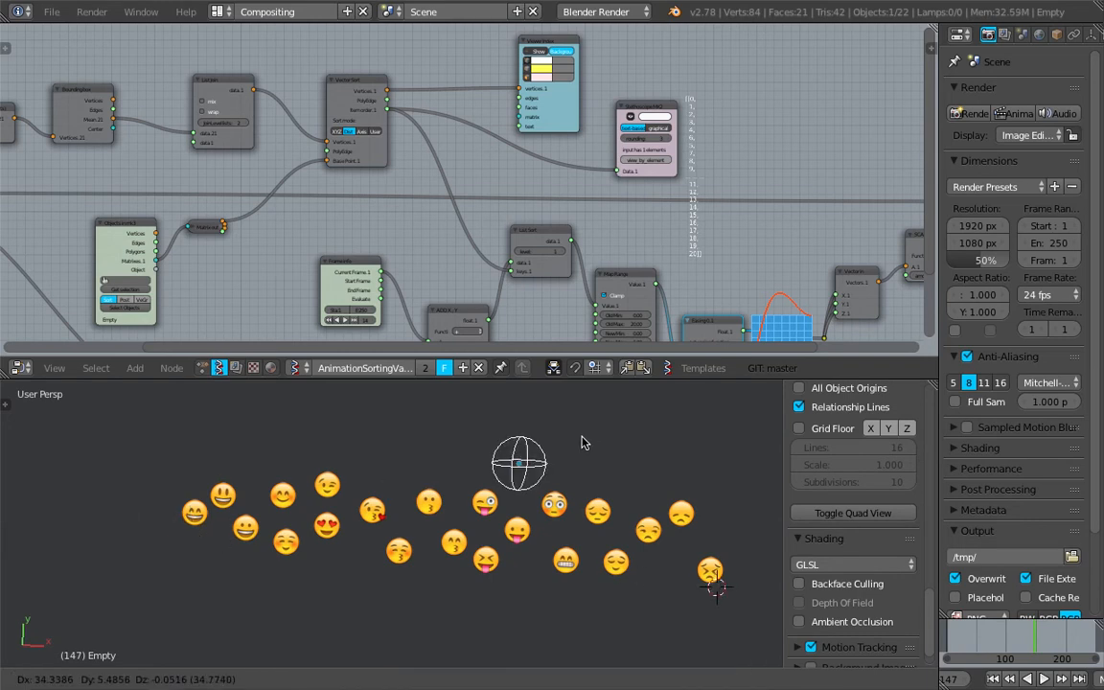
pyautogui.click(516, 427)
# - Replay the animation and scrub the timeline to frame 153
pyautogui.click(948, 642)
pyautogui.hotkey('alt', 'a')
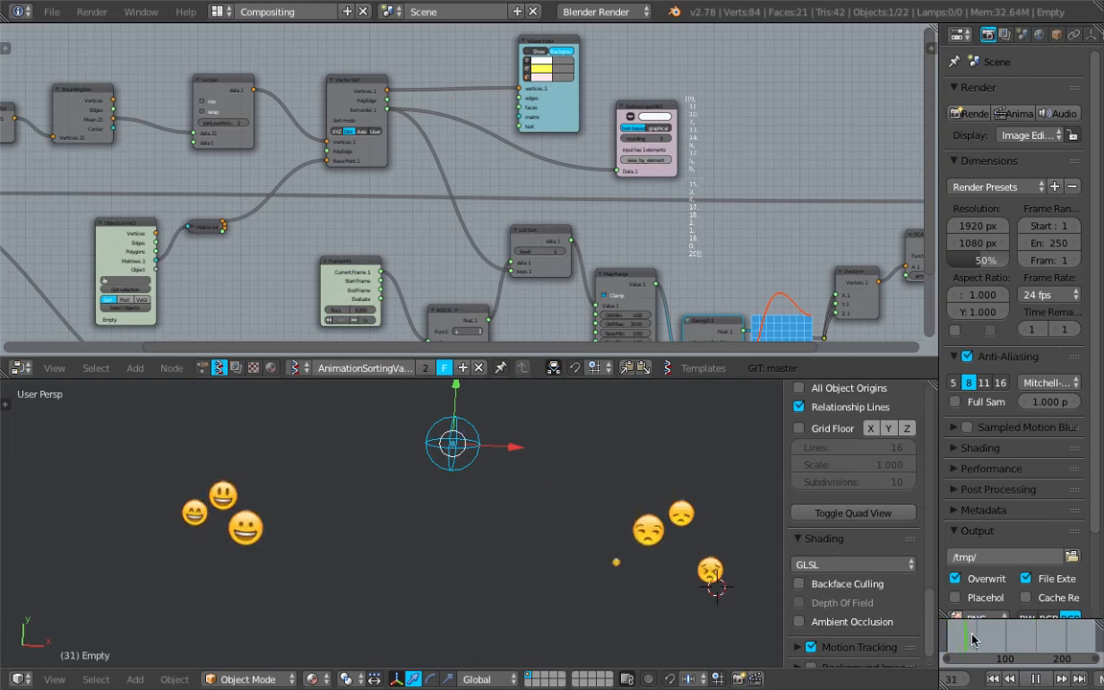
pyautogui.hotkey('alt', 'a')
pyautogui.moveTo(951, 647); pyautogui.dragTo(1036, 647)
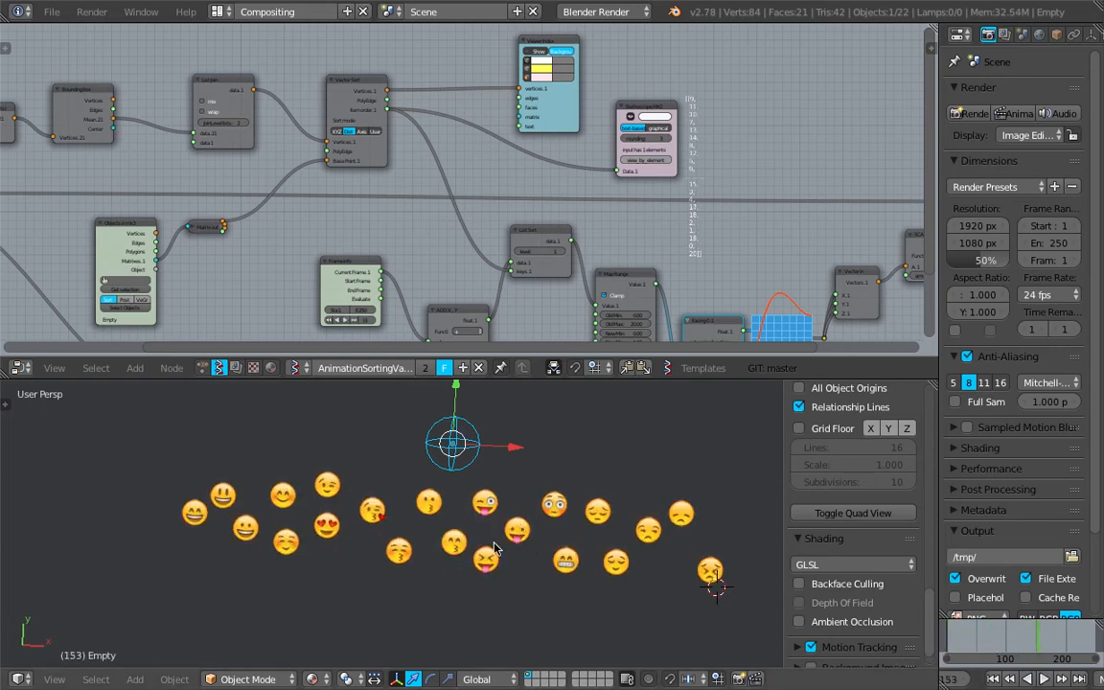
# - Save the blend file
pyautogui.keyDown('shift'); pyautogui.moveTo(494, 548); pyautogui.dragTo(427, 544, button='middle'); pyautogui.keyUp('shift')
pyautogui.scroll(2, 445, 530)
pyautogui.scroll(-1, 446, 533)
pyautogui.hotkey('ctrl', 's')
# - Set the current frame to 96 on the timeline
pyautogui.click(446, 534)
pyautogui.moveTo(657, 523); pyautogui.dragTo(669, 520, button='middle')
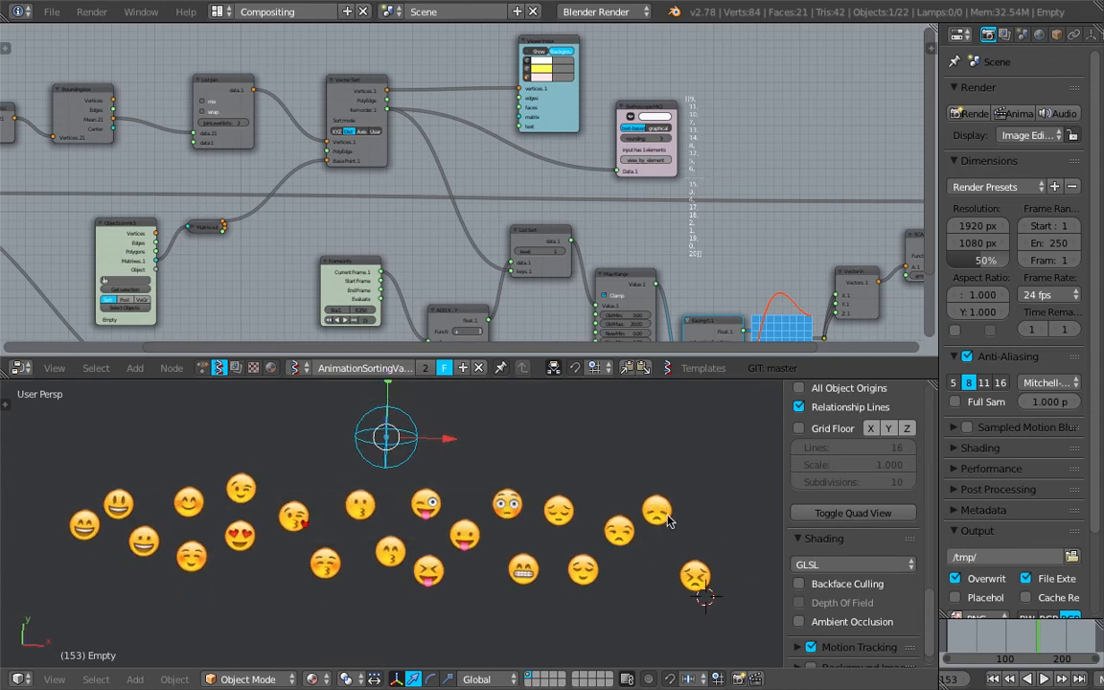
pyautogui.moveTo(962, 645); pyautogui.dragTo(1004, 644)
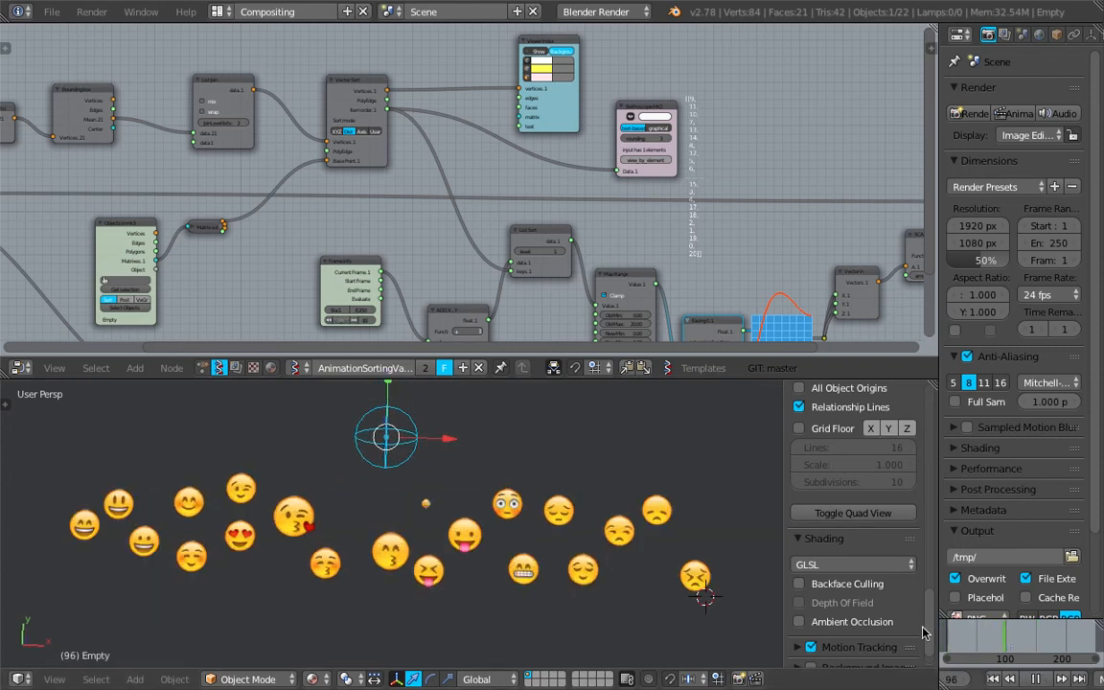
# - Select the winking-kiss emoji and scale it up by about 1.23
pyautogui.rightClick(664, 515)
pyautogui.rightClick(620, 537)
pyautogui.rightClick(545, 510)
pyautogui.rightClick(472, 516)
pyautogui.rightClick(497, 510)
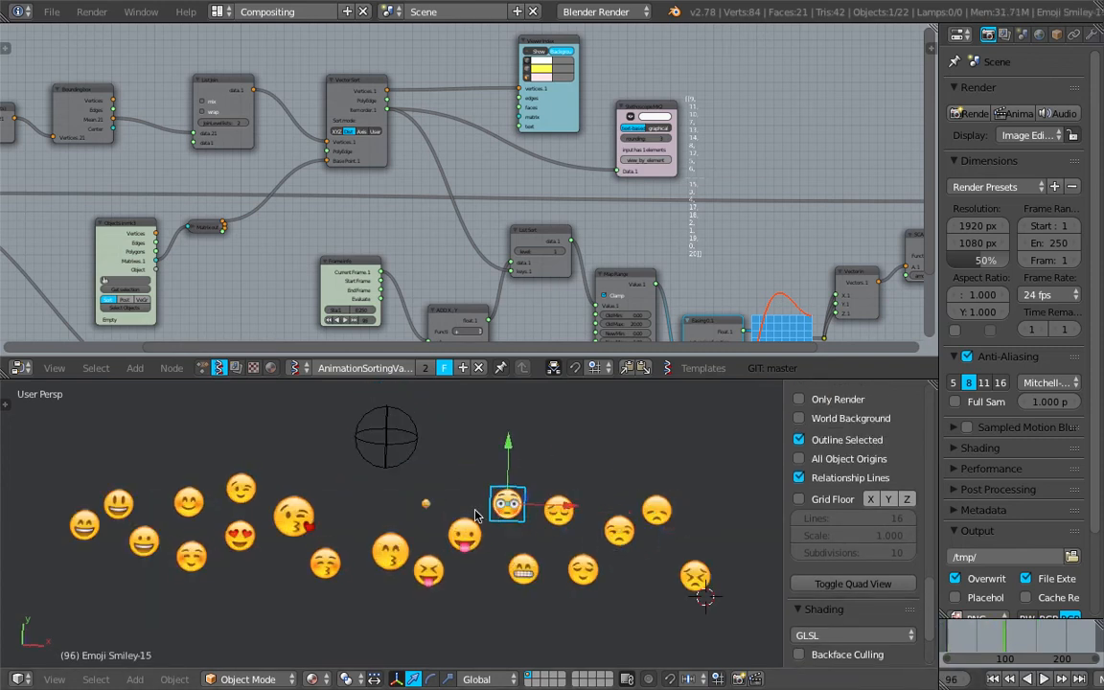
pyautogui.rightClick(282, 517)
pyautogui.rightClick(192, 556)
pyautogui.moveTo(196, 559); pyautogui.dragTo(205, 567, button='middle')
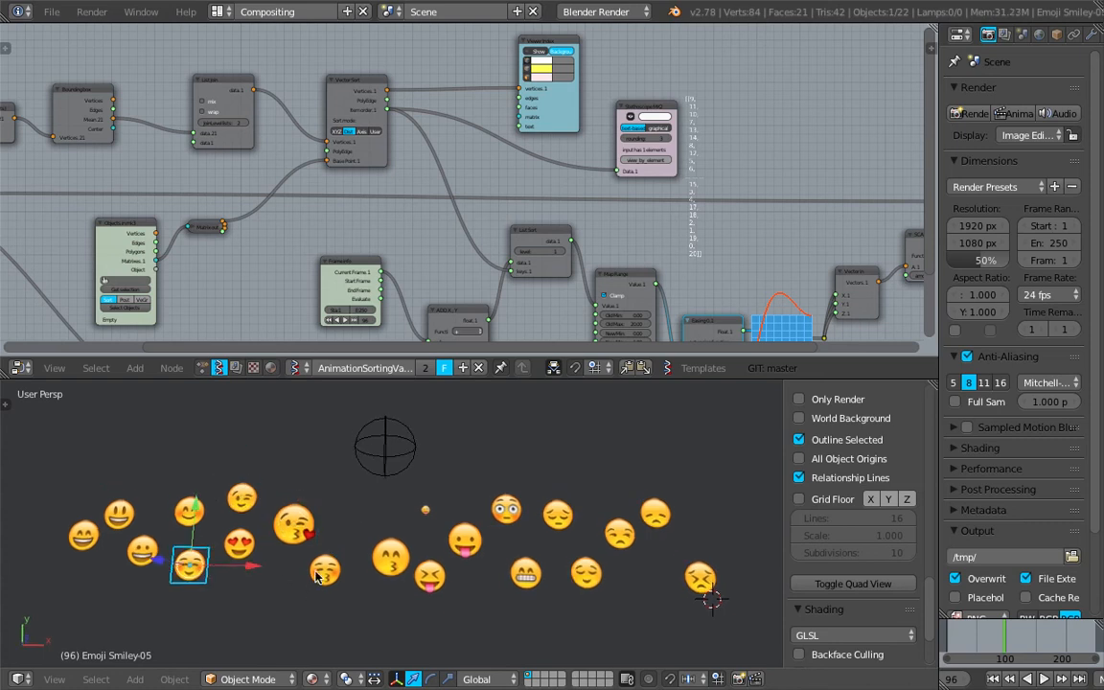
pyautogui.rightClick(294, 522)
pyautogui.press('s')
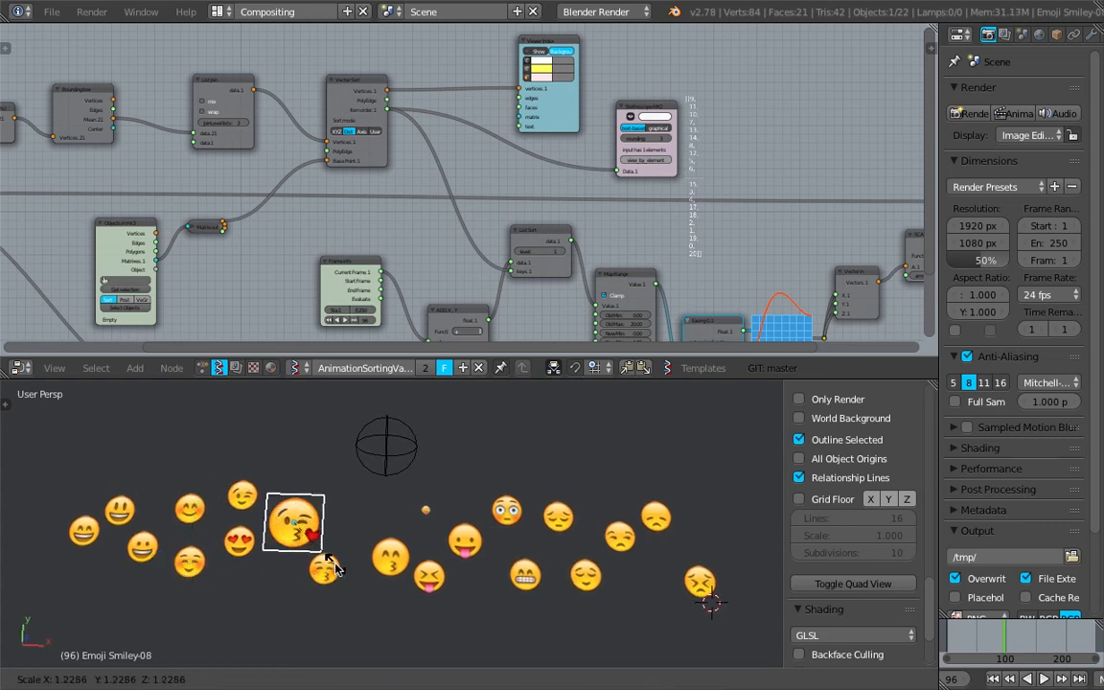
pyautogui.click(192, 525)
# - Scale the Emoji Smiley-04 object down to about 0.69 and play then stop the animation
pyautogui.rightClick(191, 511)
pyautogui.press('s')
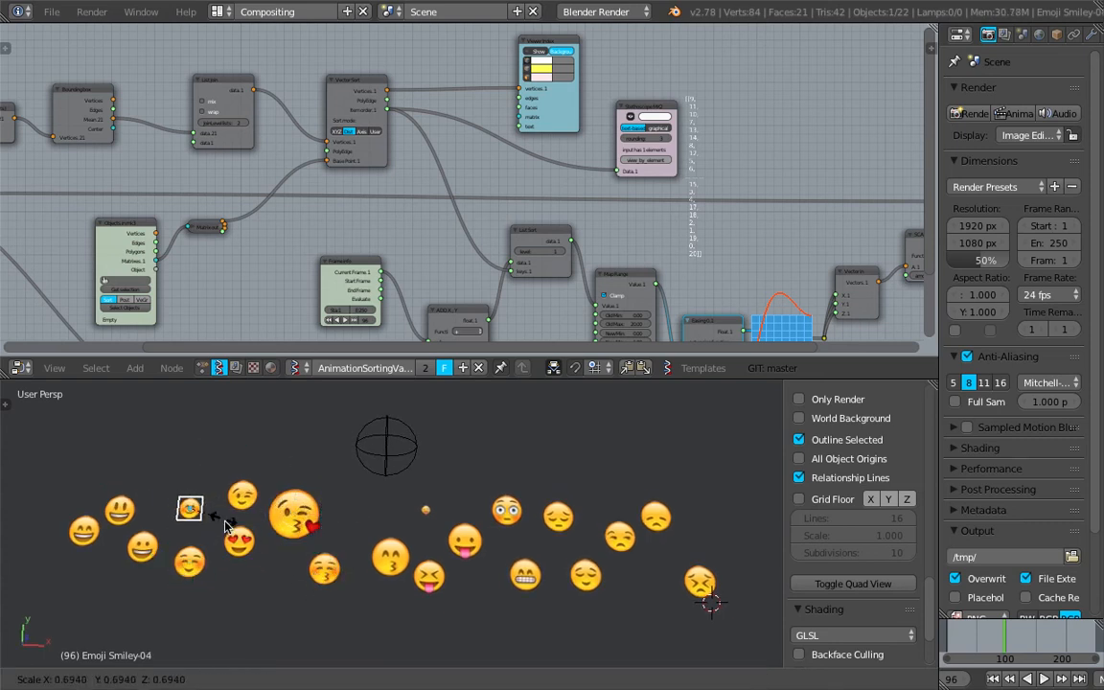
pyautogui.click(197, 517)
pyautogui.hotkey('alt', 'a')
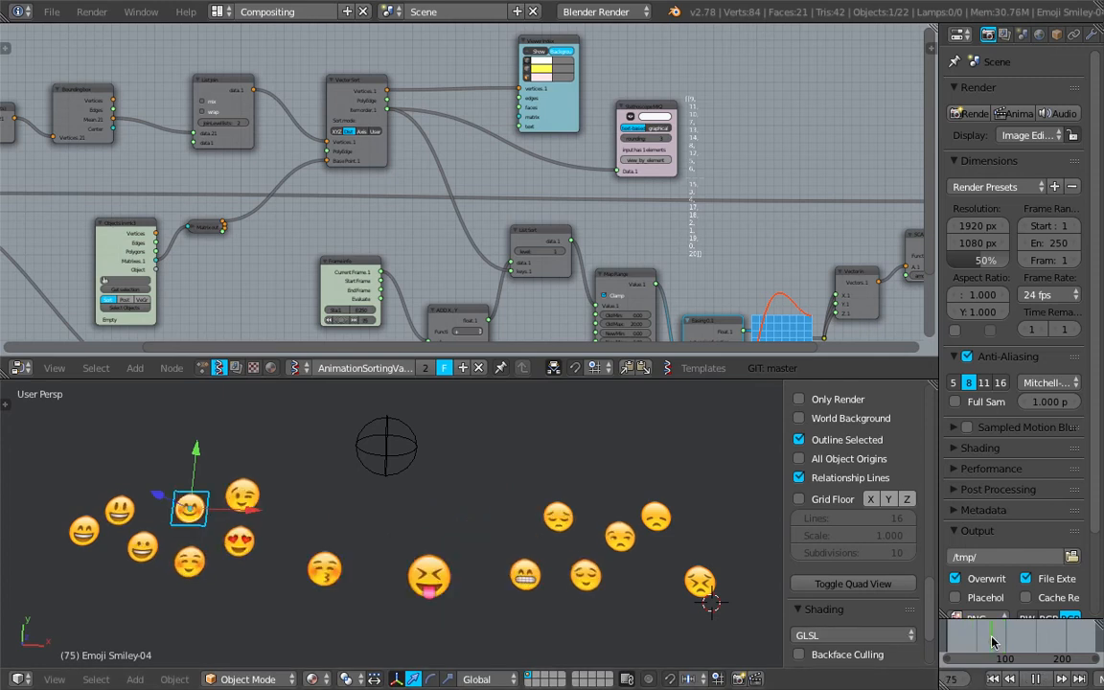
pyautogui.hotkey('alt', 'a')
# - Enlarge the node editor and examine the Objects in mk3, Matrix Apply and Bounding box nodes
pyautogui.moveTo(316, 199); pyautogui.dragTo(623, 227, button='middle')
pyautogui.moveTo(460, 260); pyautogui.dragTo(484, 223, button='middle')
pyautogui.moveTo(501, 379); pyautogui.dragTo(505, 467)
pyautogui.moveTo(306, 314); pyautogui.dragTo(362, 302, button='middle')
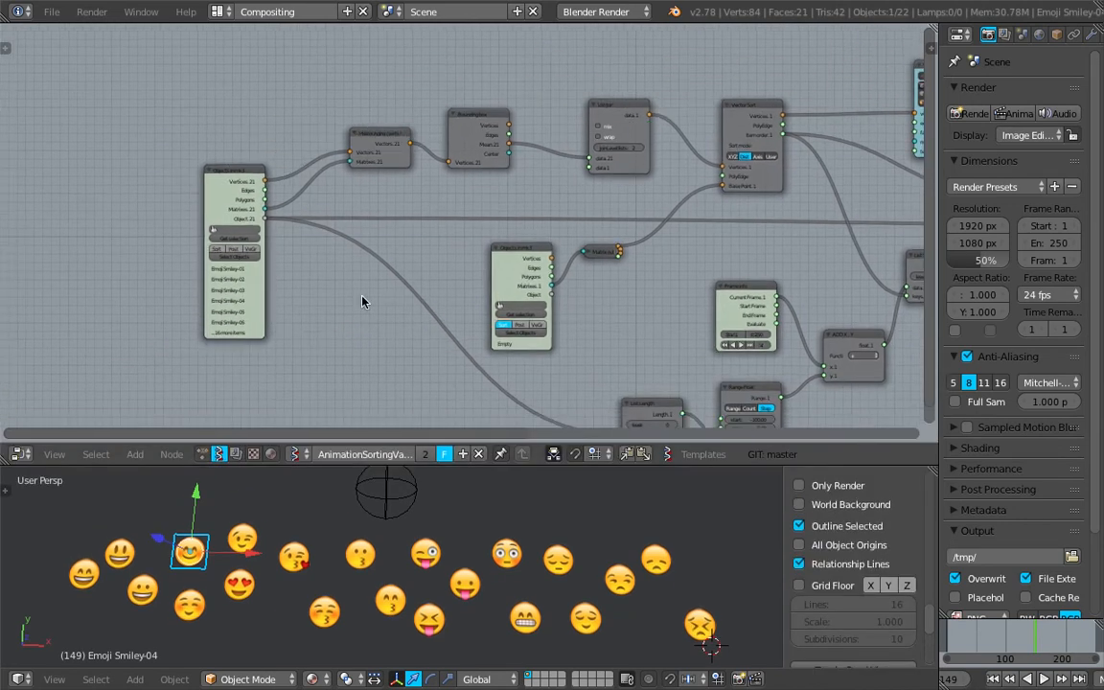
pyautogui.scroll(5, 363, 301)
pyautogui.moveTo(256, 258); pyautogui.dragTo(308, 251, button='middle')
pyautogui.scroll(2, 308, 251)
pyautogui.moveTo(125, 125); pyautogui.dragTo(112, 111)
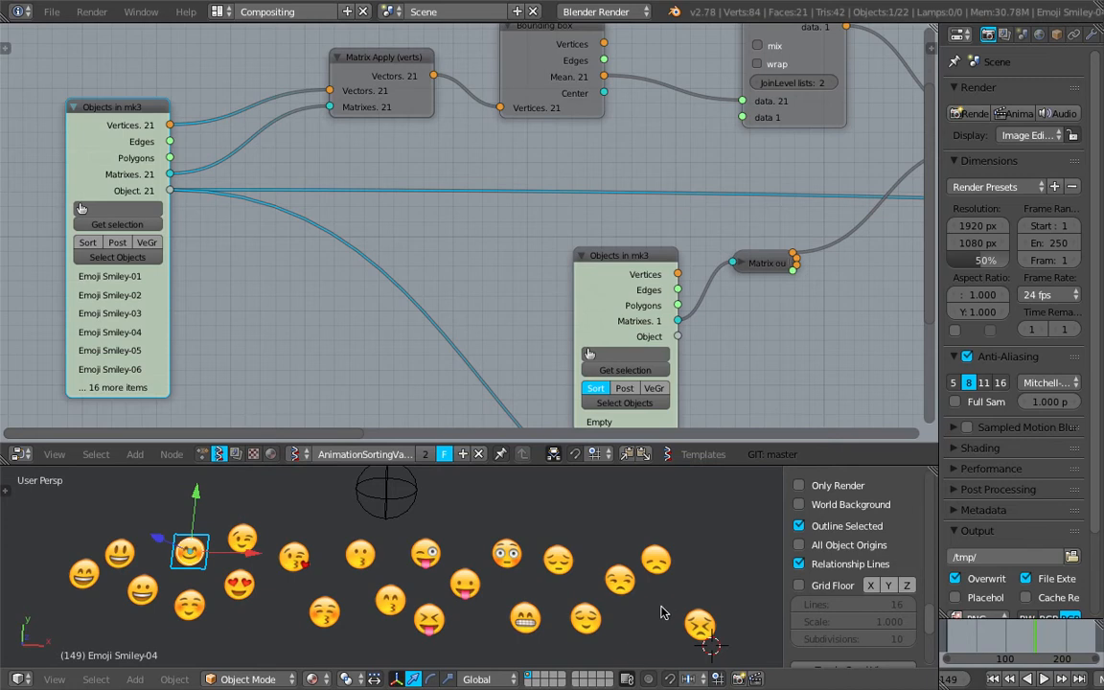
pyautogui.moveTo(102, 107); pyautogui.dragTo(94, 108)
pyautogui.moveTo(226, 155); pyautogui.dragTo(216, 206, button='middle')
pyautogui.moveTo(357, 114); pyautogui.dragTo(304, 100)
pyautogui.moveTo(365, 136); pyautogui.dragTo(382, 136)
pyautogui.scroll(1, 283, 114)
pyautogui.moveTo(323, 96); pyautogui.dragTo(318, 129)
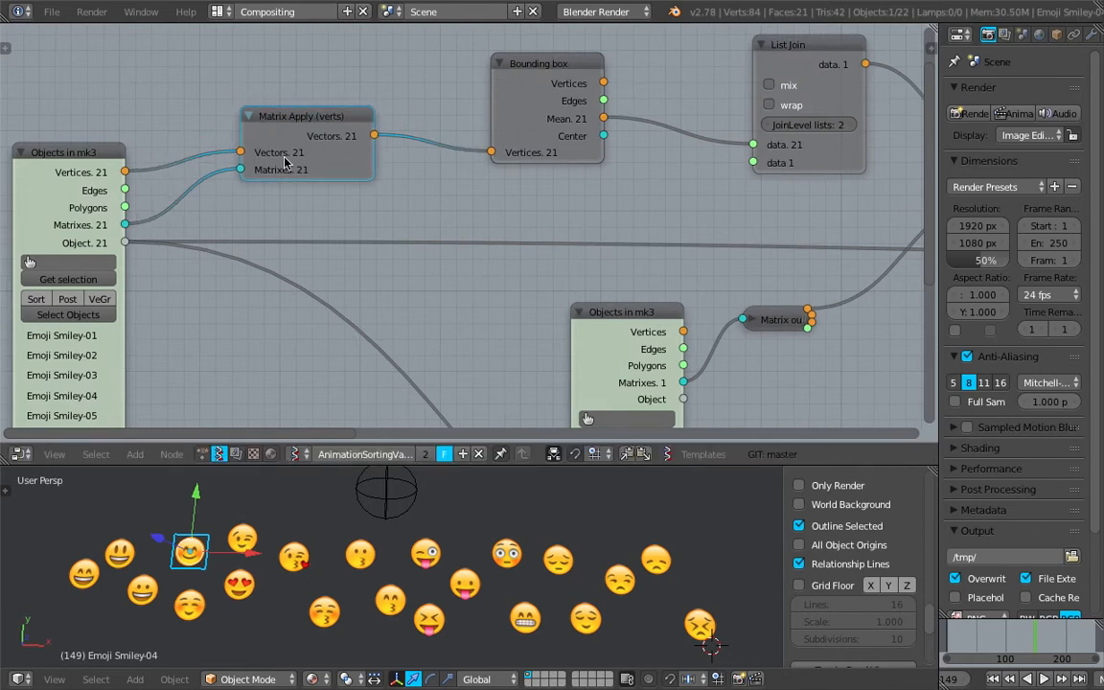
pyautogui.scroll(-1, 285, 160)
pyautogui.moveTo(510, 241); pyautogui.dragTo(508, 226, button='middle')
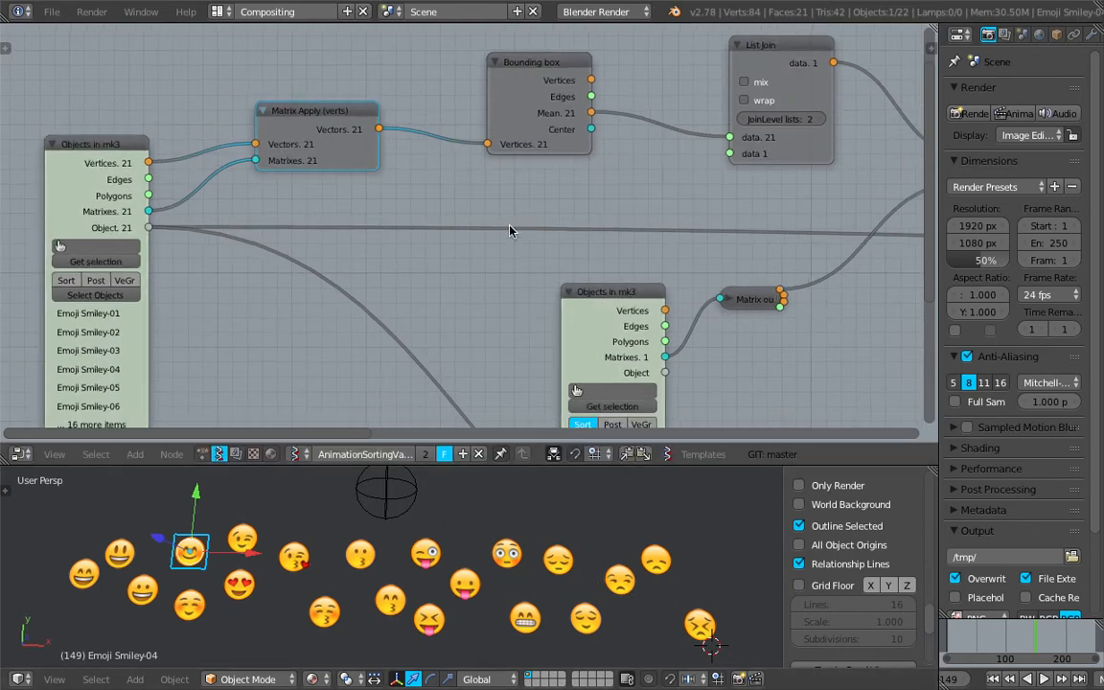
# - Examine the links from Bounding box through List Join, Vector Sort and List Sort nodes
pyautogui.scroll(-1, 504, 154)
pyautogui.moveTo(522, 139); pyautogui.dragTo(460, 176, button='middle')
pyautogui.moveTo(461, 132)
pyautogui.mouseDown()
pyautogui.moveTo(441, 103)
pyautogui.moveTo(443, 130)
pyautogui.mouseUp()
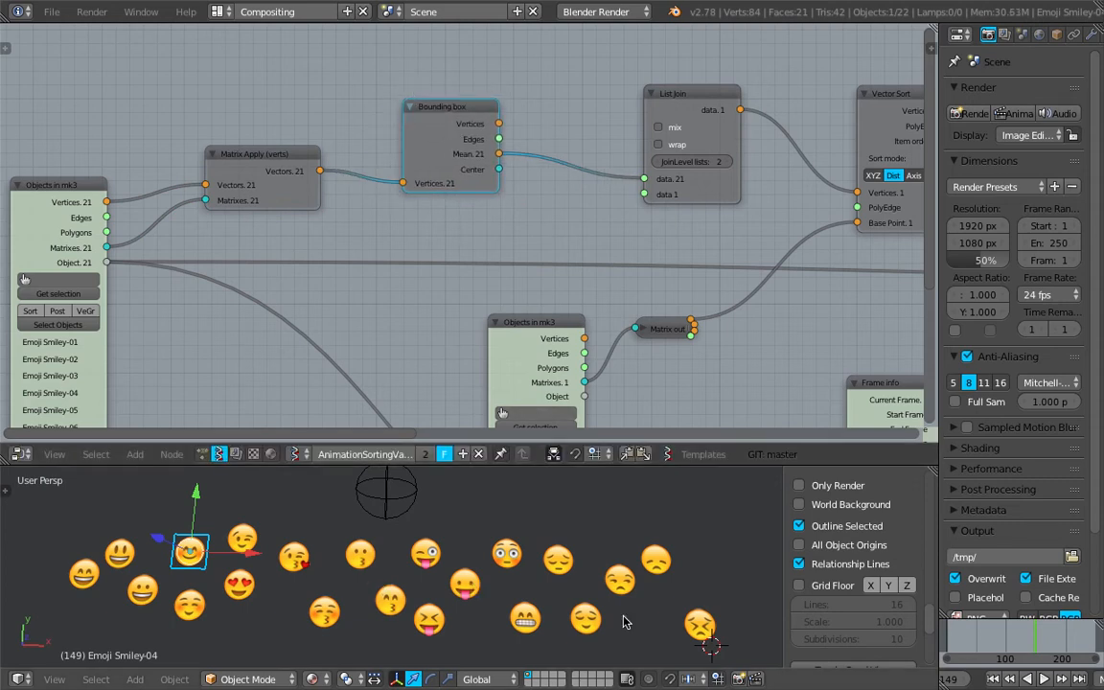
pyautogui.scroll(1, 489, 171)
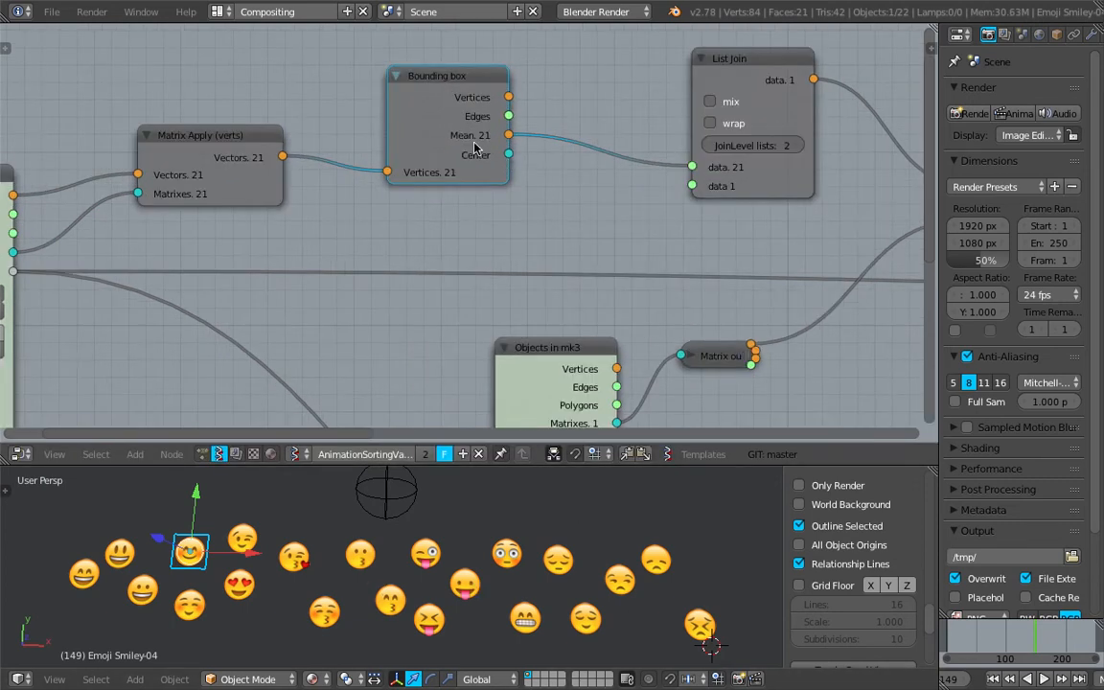
pyautogui.scroll(2, 473, 146)
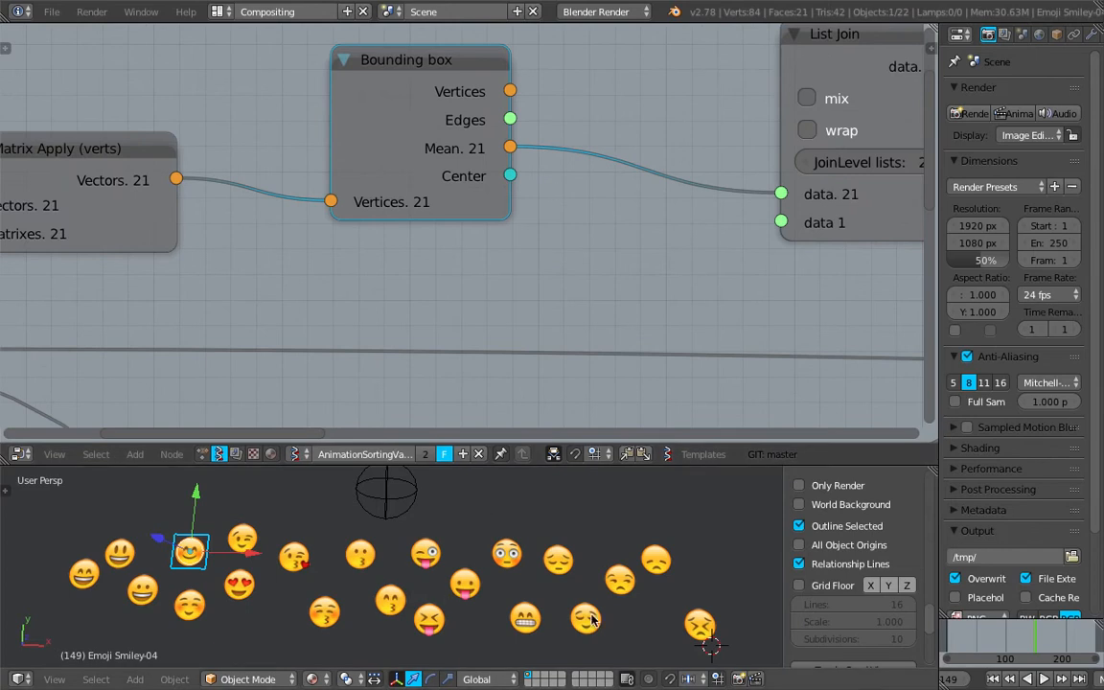
pyautogui.scroll(-2, 573, 244)
pyautogui.moveTo(348, 136); pyautogui.dragTo(383, 112)
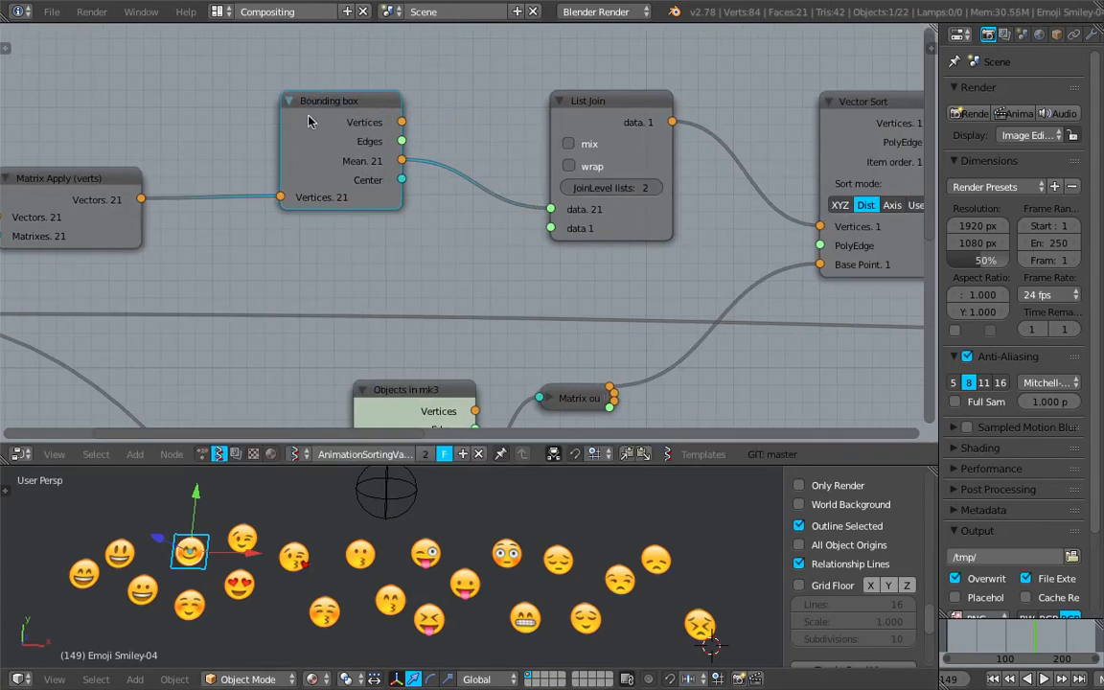
pyautogui.scroll(-1, 432, 176)
pyautogui.moveTo(432, 175); pyautogui.dragTo(366, 182, button='middle')
pyautogui.scroll(-2, 366, 182)
pyautogui.moveTo(523, 211); pyautogui.dragTo(345, 173, button='middle')
pyautogui.moveTo(336, 125); pyautogui.dragTo(320, 112)
pyautogui.moveTo(543, 210); pyautogui.dragTo(523, 211)
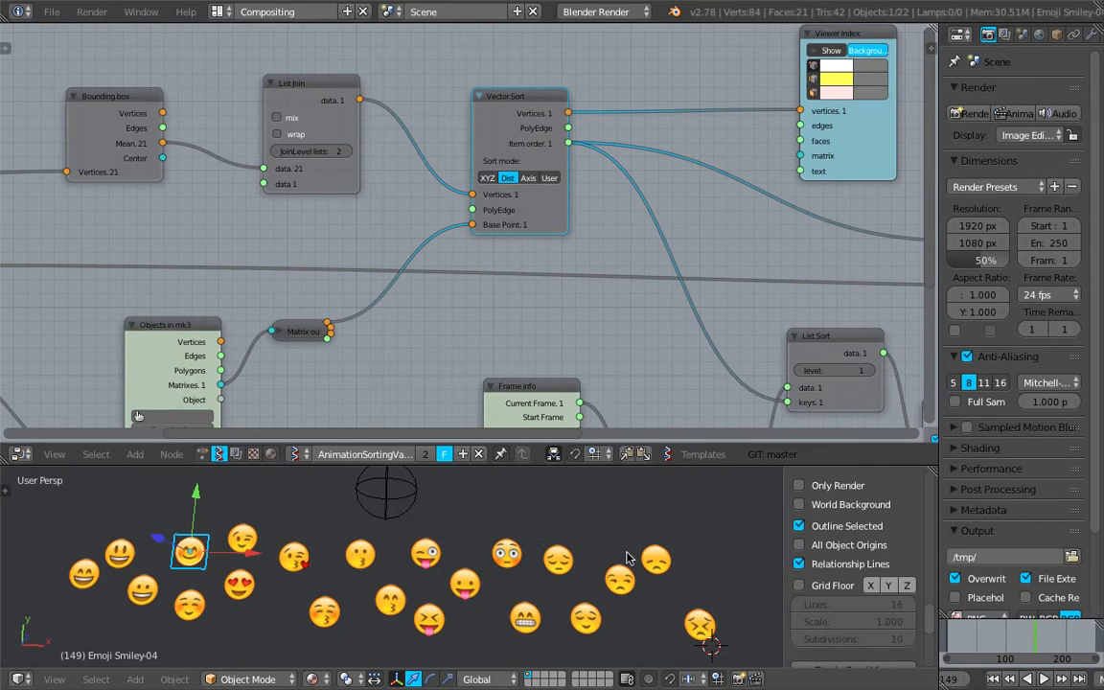
pyautogui.moveTo(595, 347); pyautogui.dragTo(605, 286, button='middle')
pyautogui.moveTo(351, 299); pyautogui.dragTo(387, 292)
pyautogui.moveTo(610, 191); pyautogui.dragTo(508, 165, button='middle')
pyautogui.moveTo(578, 530); pyautogui.dragTo(606, 556, button='middle')
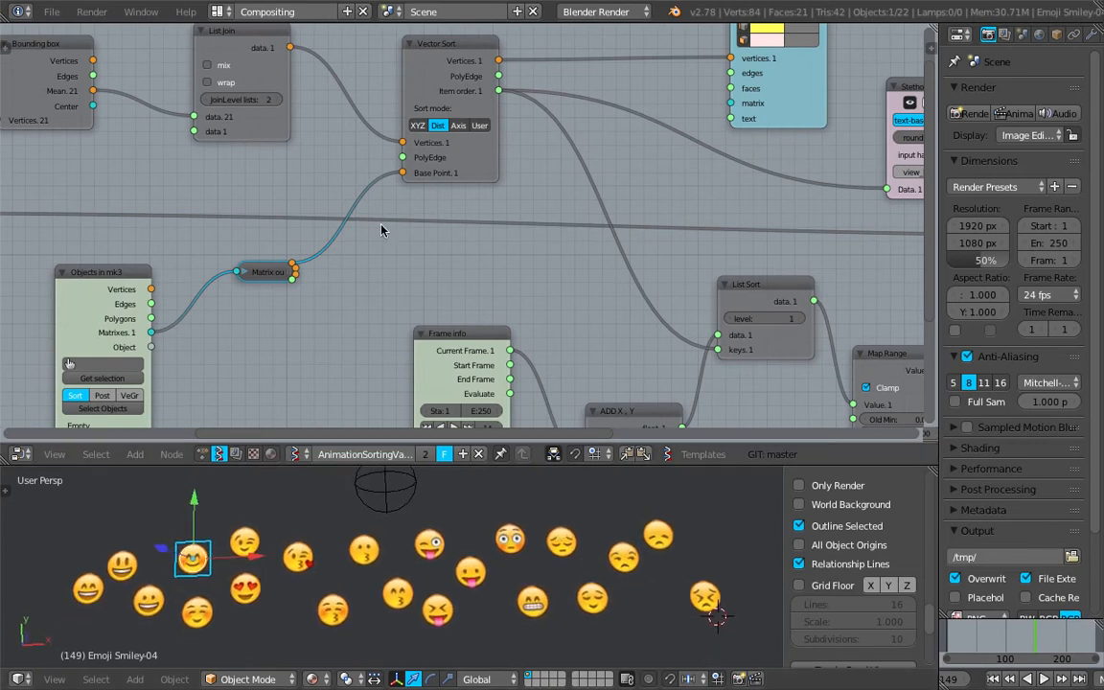
# - Select the Empty object in the viewport
pyautogui.moveTo(128, 298); pyautogui.dragTo(222, 276, button='middle')
pyautogui.moveTo(207, 251); pyautogui.dragTo(256, 222)
pyautogui.moveTo(355, 254); pyautogui.dragTo(376, 246)
pyautogui.scroll(2, 187, 296)
pyautogui.moveTo(201, 222); pyautogui.dragTo(205, 227)
pyautogui.moveTo(374, 247); pyautogui.dragTo(362, 241)
pyautogui.rightClick(384, 505)
pyautogui.scroll(-3, 385, 504)
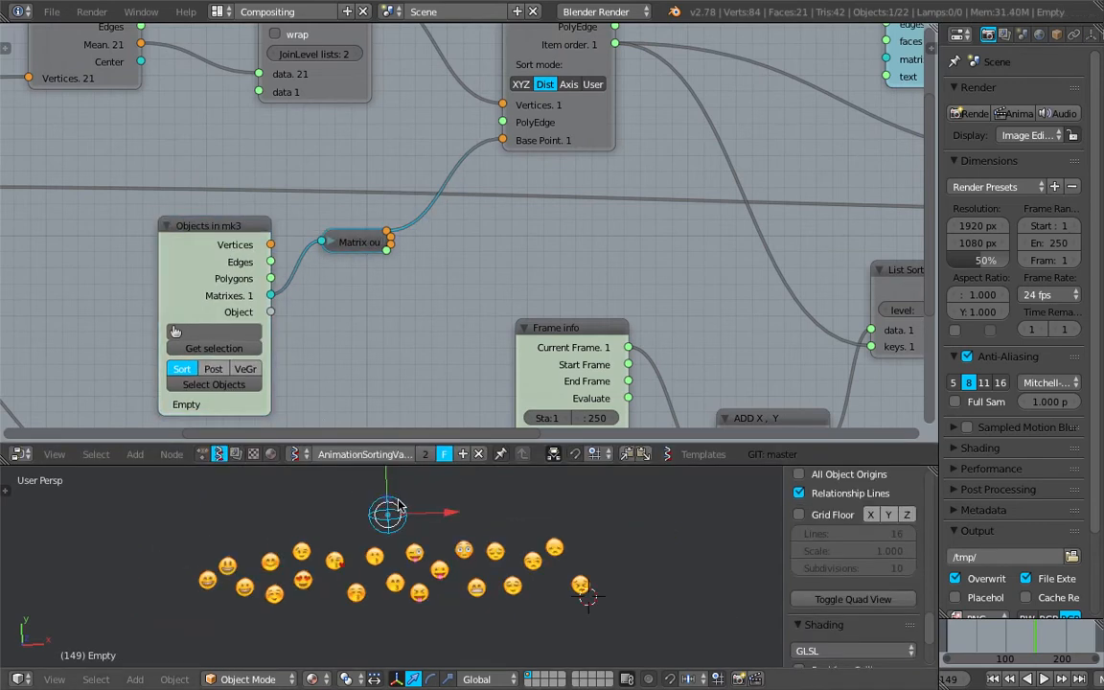
pyautogui.scroll(1, 395, 502)
pyautogui.press('g')
pyautogui.rightClick(398, 491)
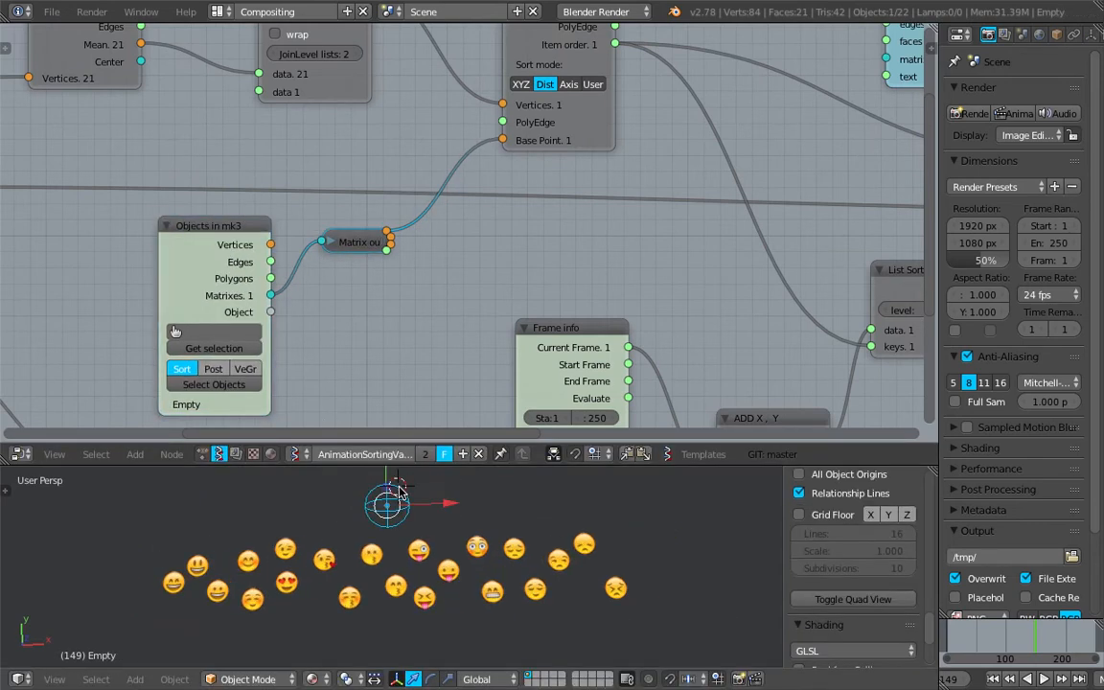
# - Add a Vector in node to the node tree below the Matrix out node
pyautogui.hotkey('shift', 'a')
pyautogui.click(386, 285)
pyautogui.write('vector in')
pyautogui.press('Return')
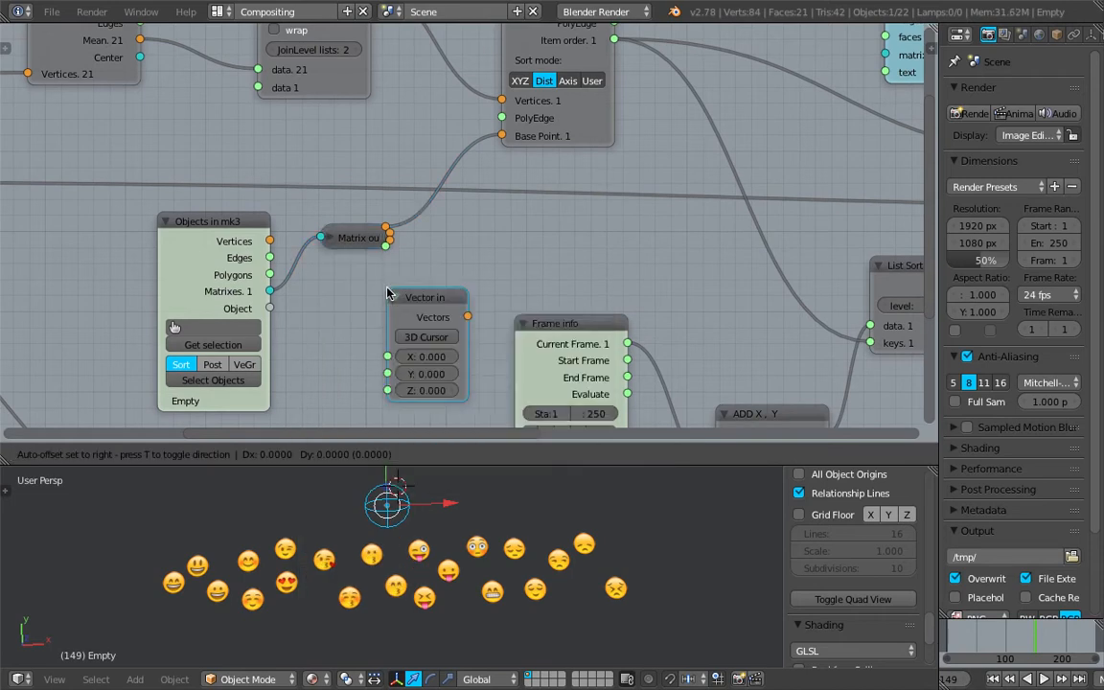
pyautogui.click(387, 287)
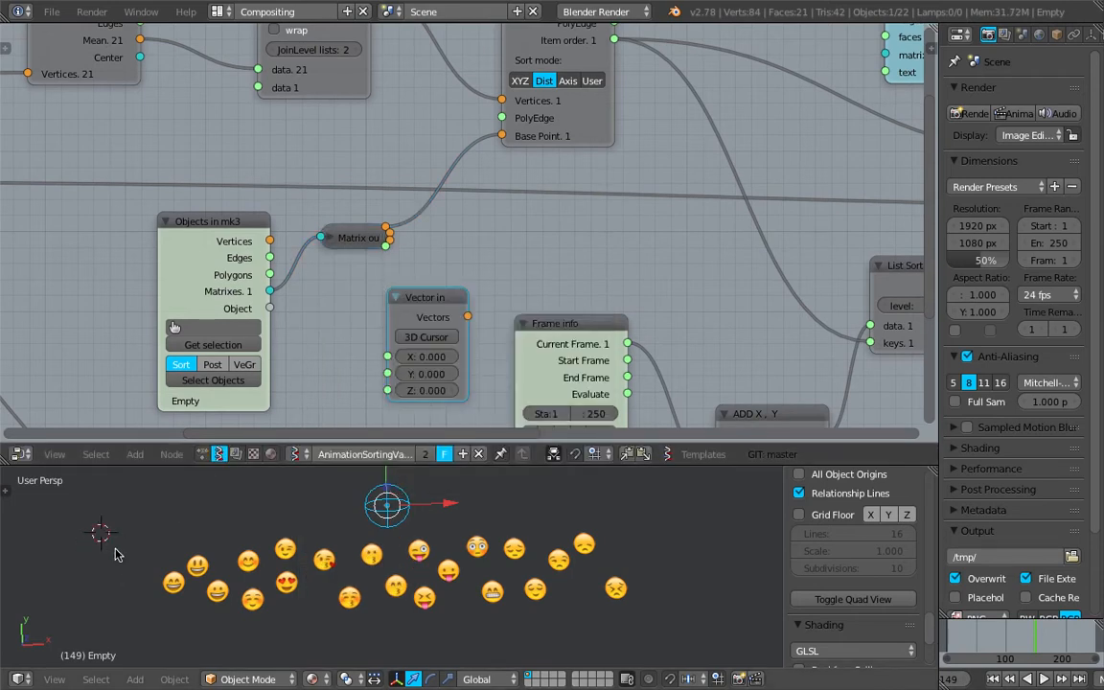
# - Set the Vector in node to the 3D cursor location and link its Vectors output to Vector Sort's Base Point
pyautogui.click(424, 341)
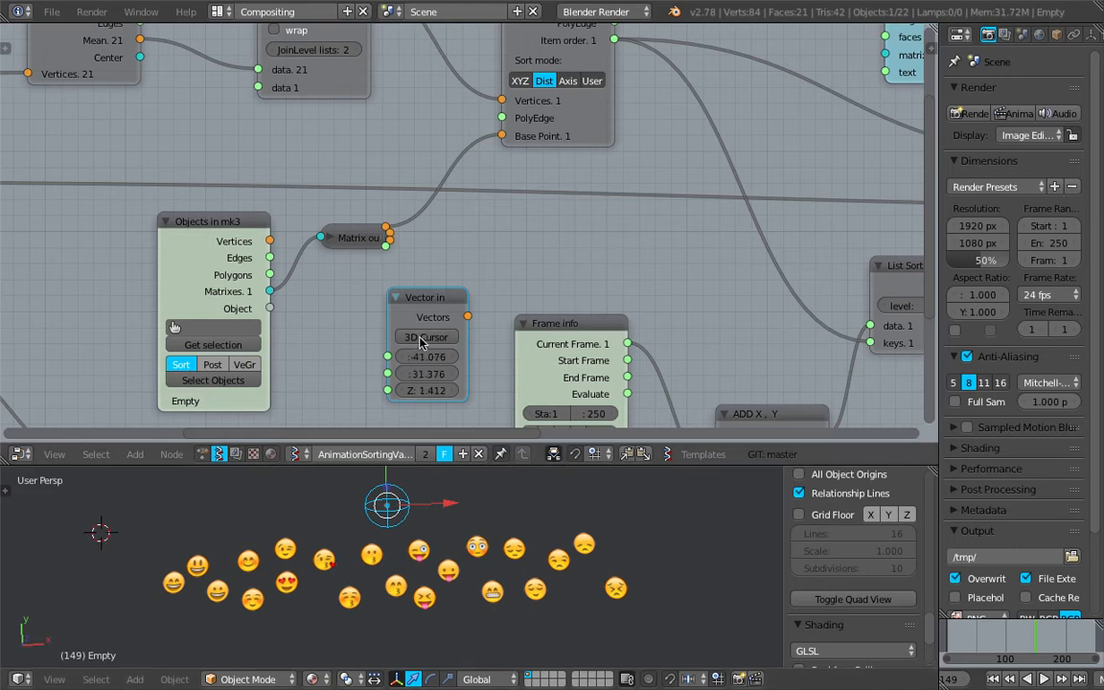
pyautogui.moveTo(468, 316); pyautogui.dragTo(502, 135)
# - Play and stop the animation to preview sorting by distance from the 3D cursor
pyautogui.click(949, 638)
pyautogui.hotkey('alt', 'a')
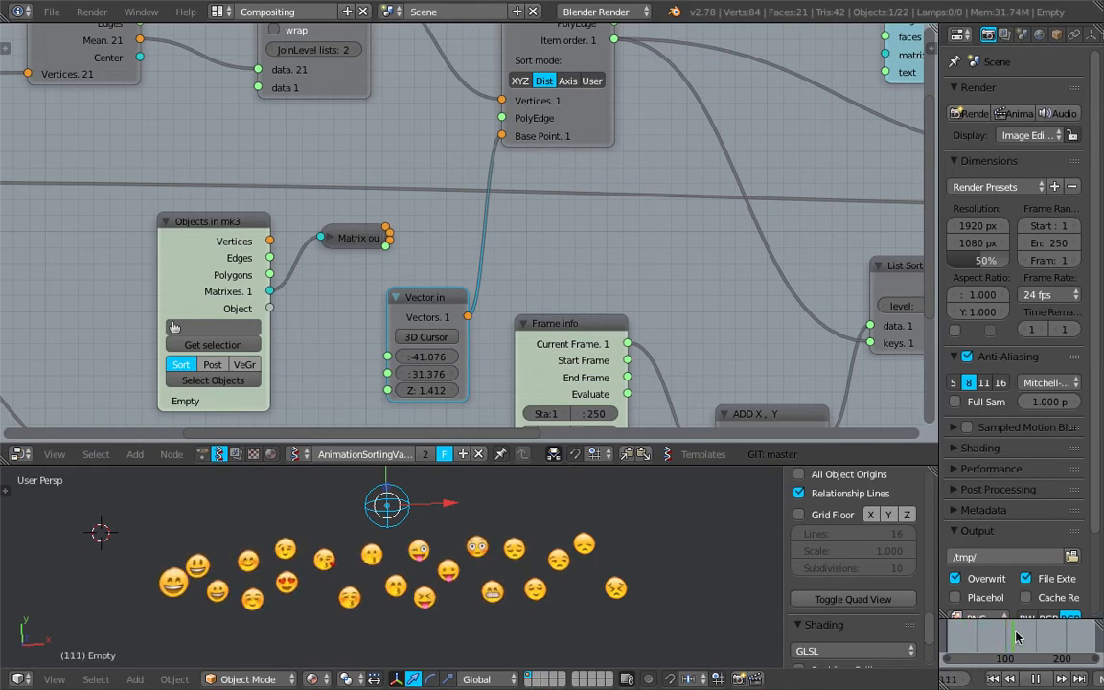
pyautogui.click(967, 641)
pyautogui.hotkey('alt', 'a')
# - Refresh the Vector in node from the moved 3D cursor and replay the animation from the start
pyautogui.click(434, 339)
pyautogui.moveTo(950, 631); pyautogui.dragTo(977, 632)
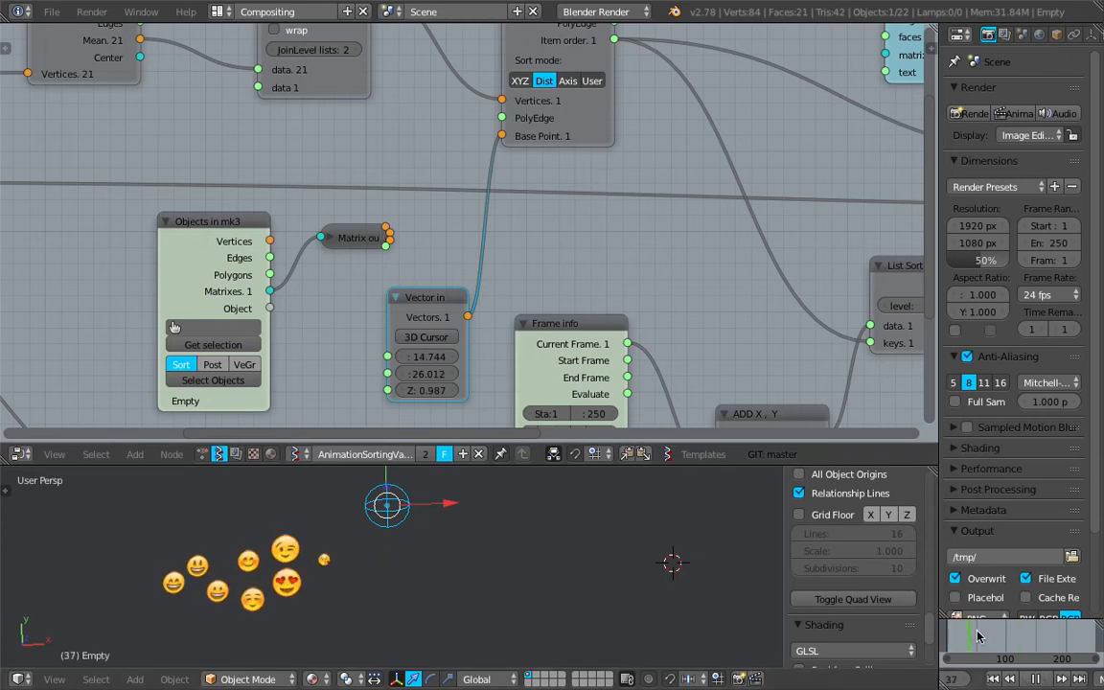
pyautogui.hotkey('alt', 'a')
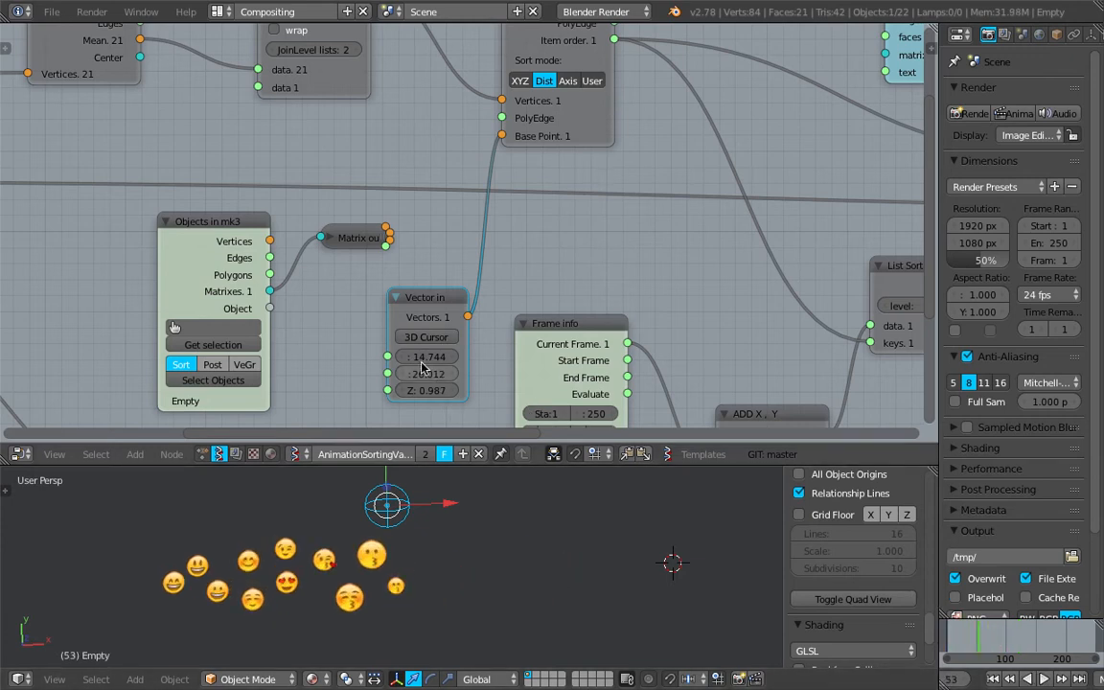
# - Reconnect Matrix out to Vector Sort's Base Point and delete the Vector in node
pyautogui.moveTo(393, 232); pyautogui.dragTo(410, 211)
pyautogui.moveTo(477, 163); pyautogui.dragTo(501, 137)
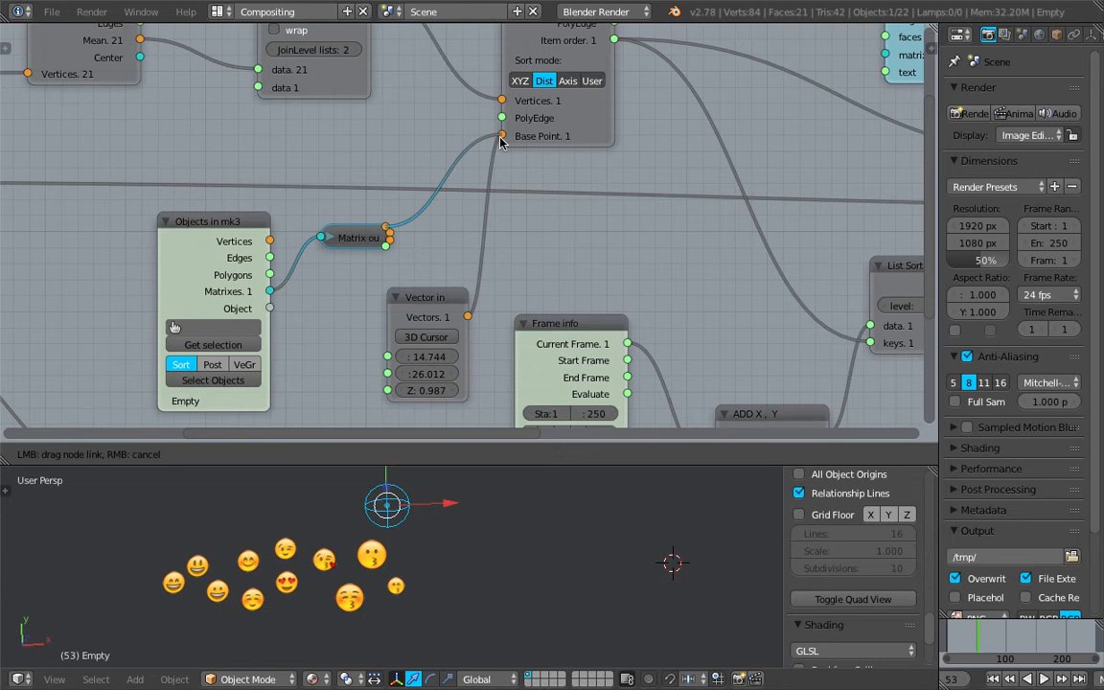
pyautogui.click(394, 299)
pyautogui.press('x')
# - Widen the Vector Sort node
pyautogui.scroll(-1, 464, 230)
pyautogui.moveTo(464, 230); pyautogui.dragTo(385, 265, button='middle')
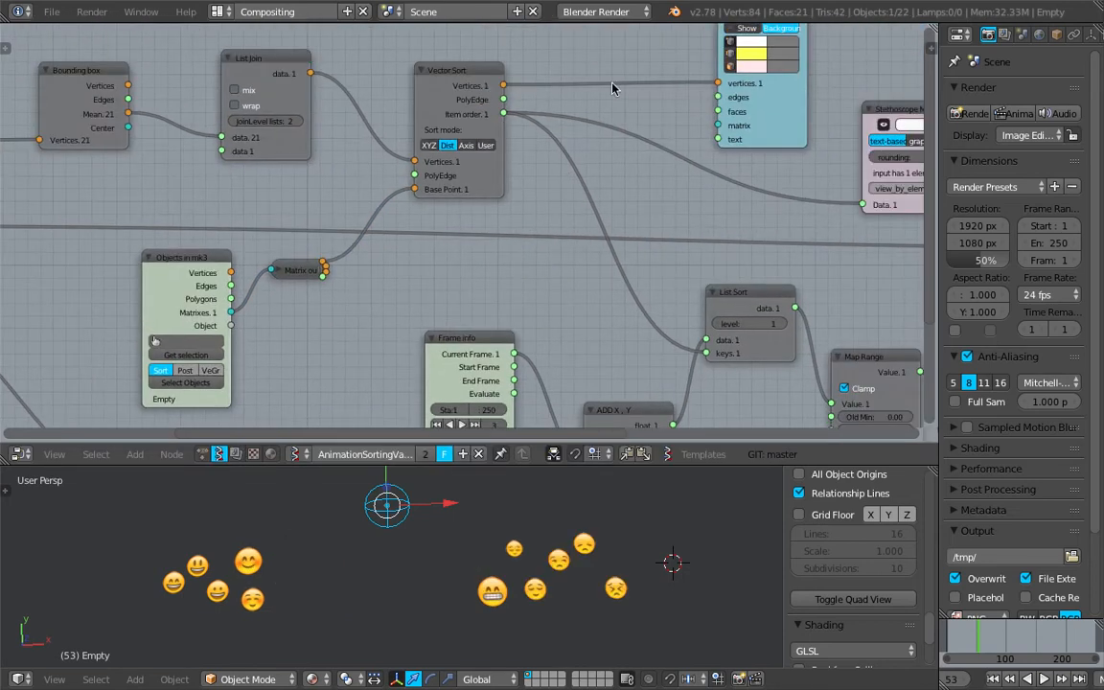
pyautogui.scroll(2, 455, 86)
pyautogui.click(417, 76)
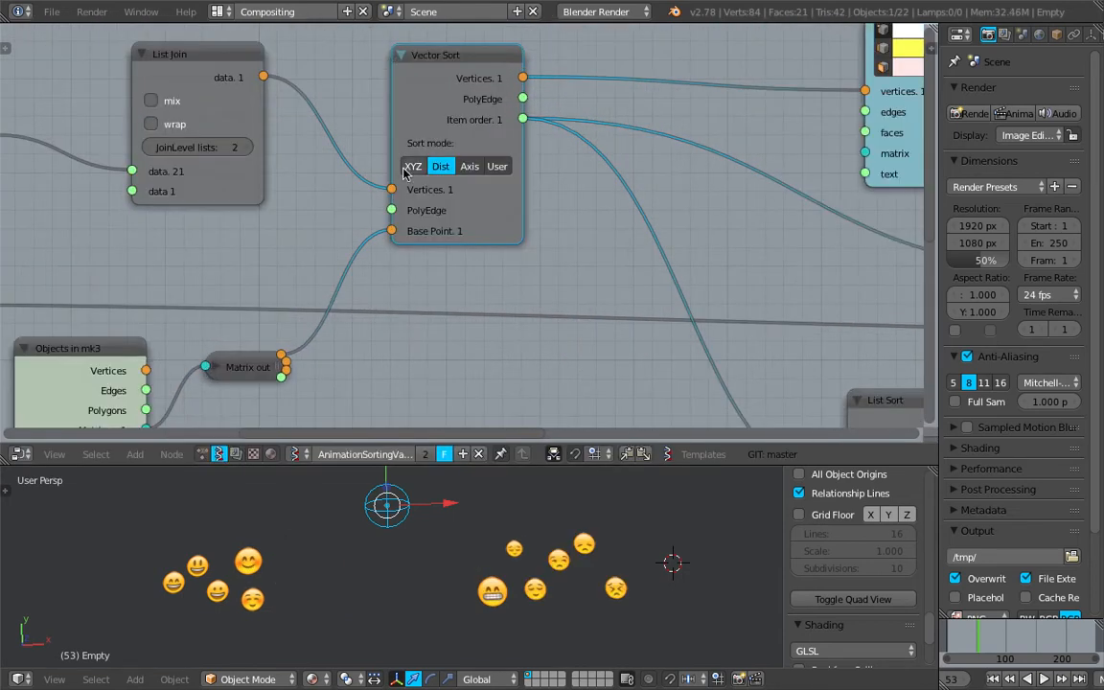
pyautogui.scroll(1, 496, 209)
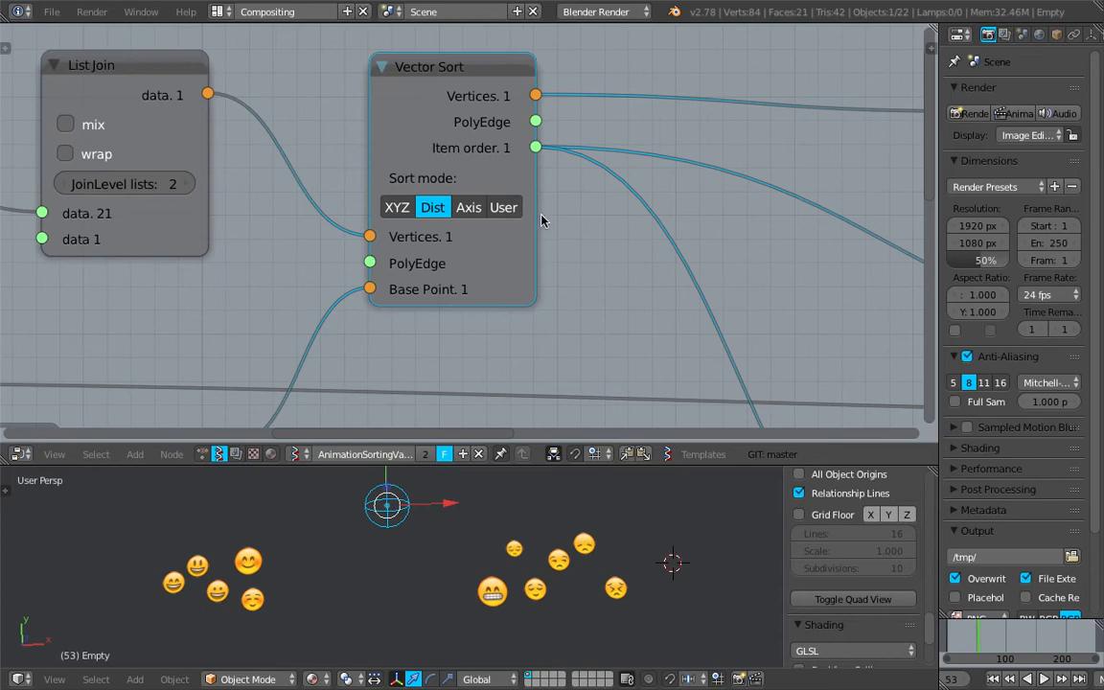
pyautogui.moveTo(533, 213); pyautogui.dragTo(604, 212)
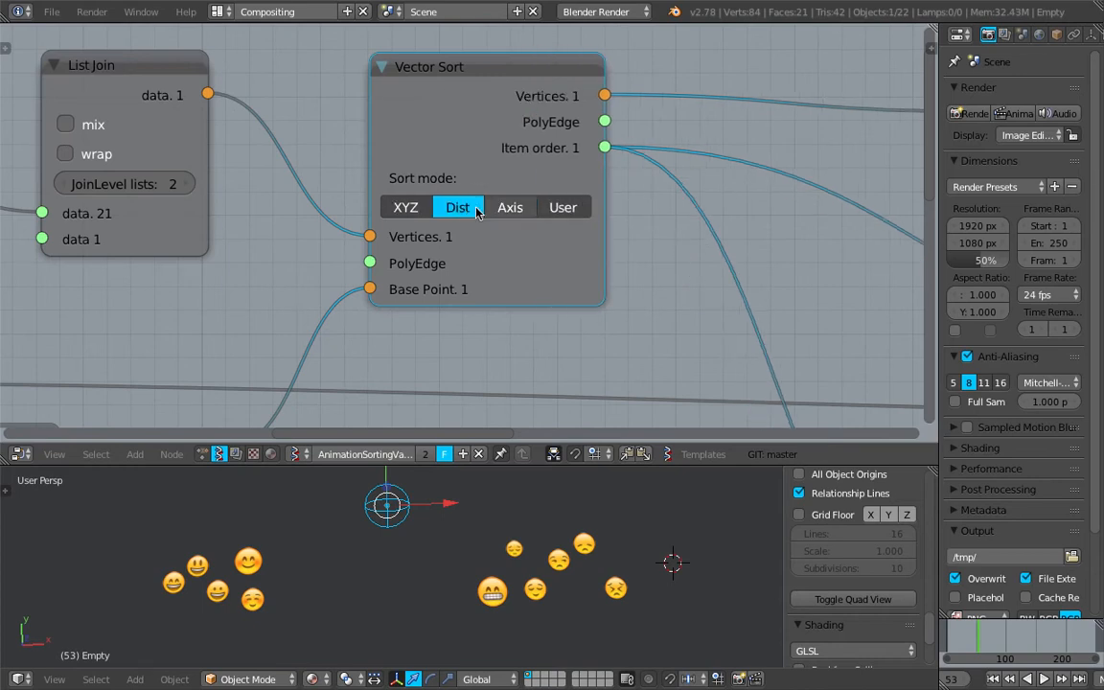
# - Move the Empty to the far left of the emoji row and scrub the timeline
pyautogui.scroll(-1, 412, 213)
pyautogui.moveTo(309, 373); pyautogui.dragTo(383, 331, button='middle')
pyautogui.moveTo(290, 390); pyautogui.dragTo(300, 380)
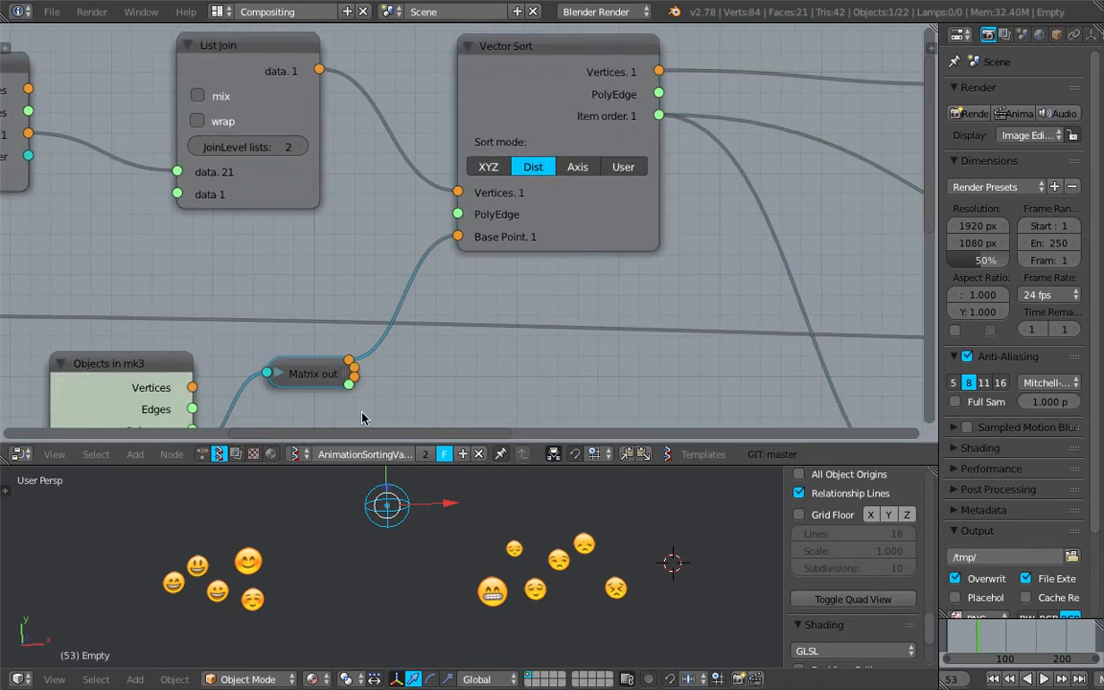
pyautogui.click(195, 388)
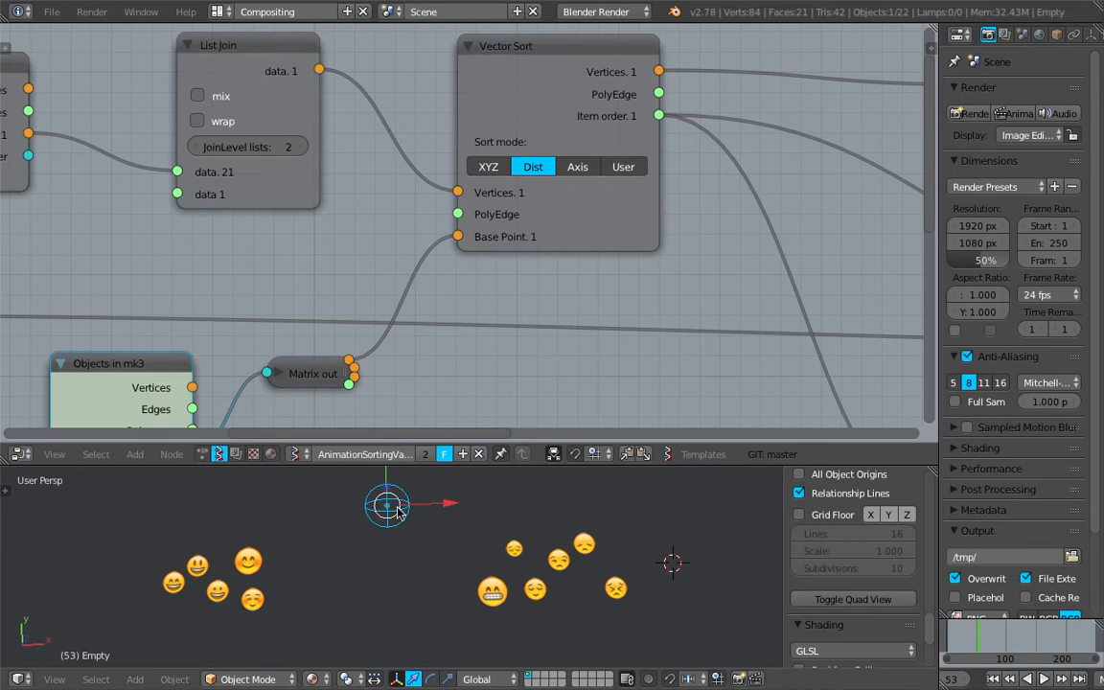
pyautogui.click(680, 568)
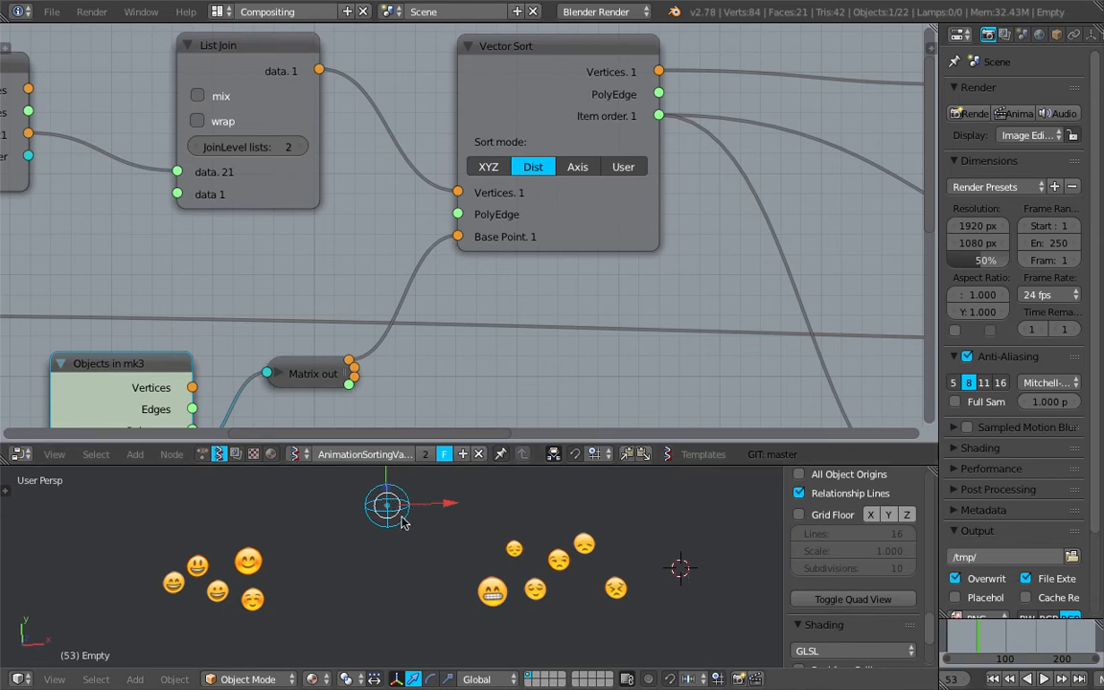
pyautogui.press('g')
pyautogui.click(65, 556)
pyautogui.moveTo(951, 636); pyautogui.dragTo(1008, 639)
pyautogui.moveTo(432, 322); pyautogui.dragTo(350, 314, button='middle')
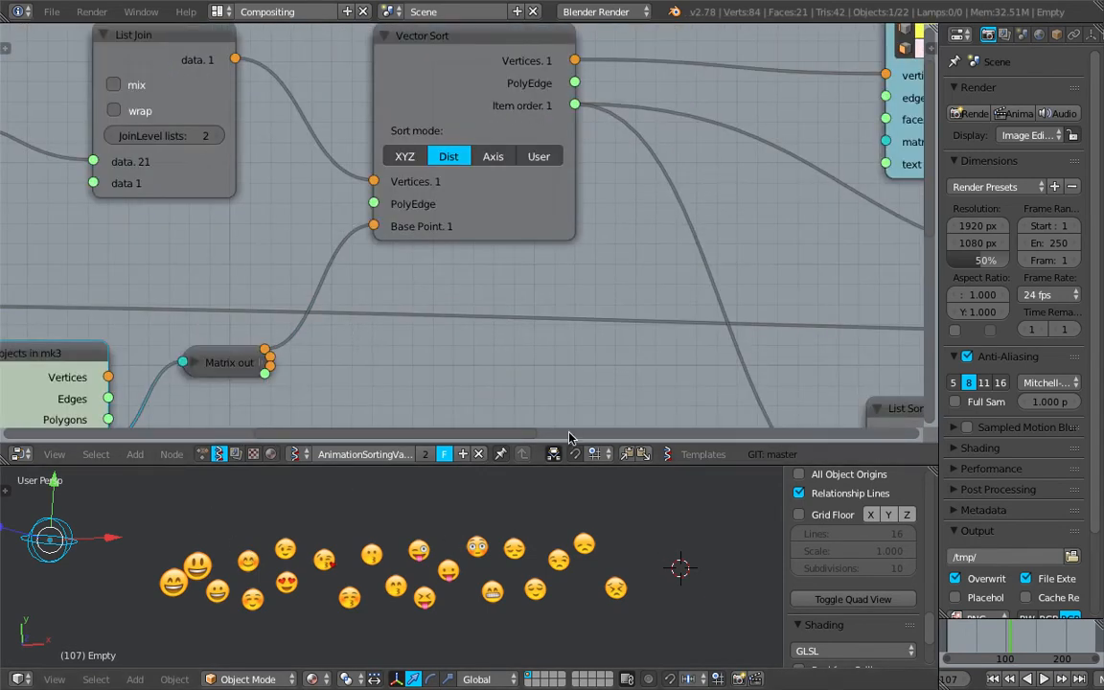
# - Examine the Vector Sort node's Item order links into the rest of the tree
pyautogui.scroll(-3, 522, 349)
pyautogui.moveTo(484, 292)
pyautogui.mouseDown(button='middle')
pyautogui.moveTo(485, 256)
pyautogui.moveTo(480, 295)
pyautogui.mouseUp(button='middle')
pyautogui.moveTo(517, 225); pyautogui.dragTo(498, 223)
pyautogui.scroll(-2, 541, 251)
pyautogui.moveTo(472, 156); pyautogui.dragTo(412, 165, button='middle')
pyautogui.moveTo(408, 161); pyautogui.dragTo(421, 148)
pyautogui.scroll(1, 422, 151)
pyautogui.moveTo(421, 159); pyautogui.dragTo(433, 201, button='middle')
pyautogui.scroll(2, 434, 191)
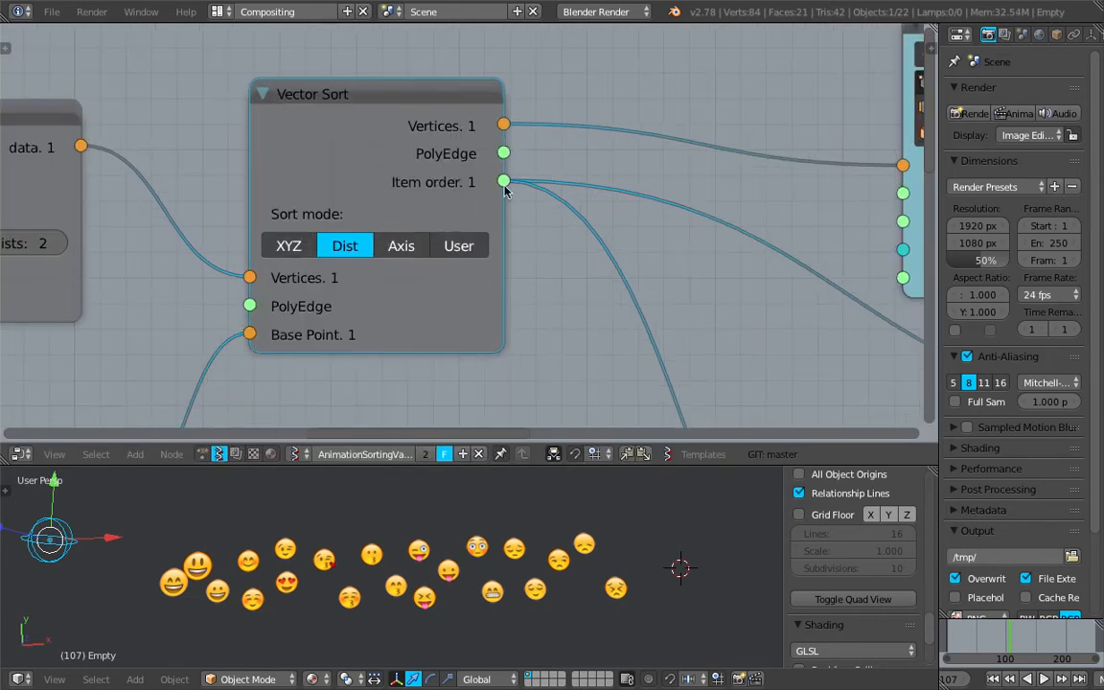
pyautogui.scroll(-4, 589, 302)
pyautogui.moveTo(502, 250); pyautogui.dragTo(571, 271, button='middle')
pyautogui.scroll(3, 569, 273)
pyautogui.moveTo(480, 394); pyautogui.dragTo(469, 380)
pyautogui.moveTo(464, 337); pyautogui.dragTo(474, 219, button='middle')
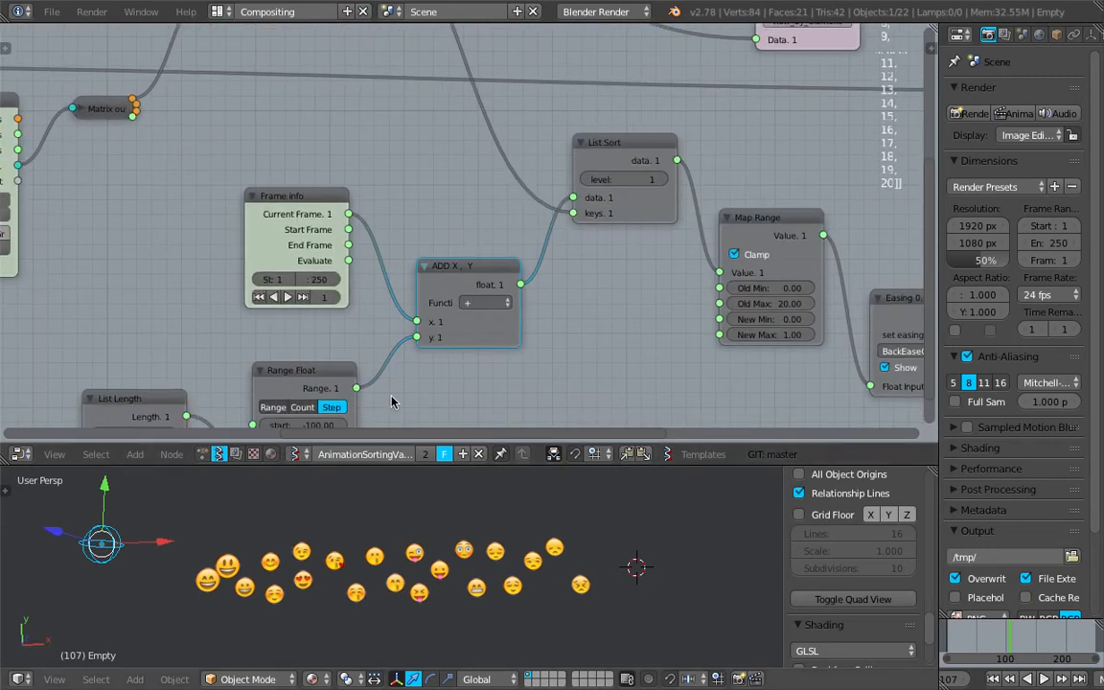
# - Rearrange the Frame info, List Length and Range Float nodes in the node tree
pyautogui.moveTo(290, 201); pyautogui.dragTo(269, 179)
pyautogui.moveTo(267, 180); pyautogui.dragTo(298, 160, button='middle')
pyautogui.moveTo(312, 203); pyautogui.dragTo(343, 160, button='middle')
pyautogui.moveTo(539, 201)
pyautogui.mouseDown()
pyautogui.moveTo(524, 191)
pyautogui.moveTo(531, 184)
pyautogui.mouseUp()
pyautogui.moveTo(561, 180); pyautogui.dragTo(532, 243, button='middle')
pyautogui.moveTo(645, 161); pyautogui.dragTo(645, 150)
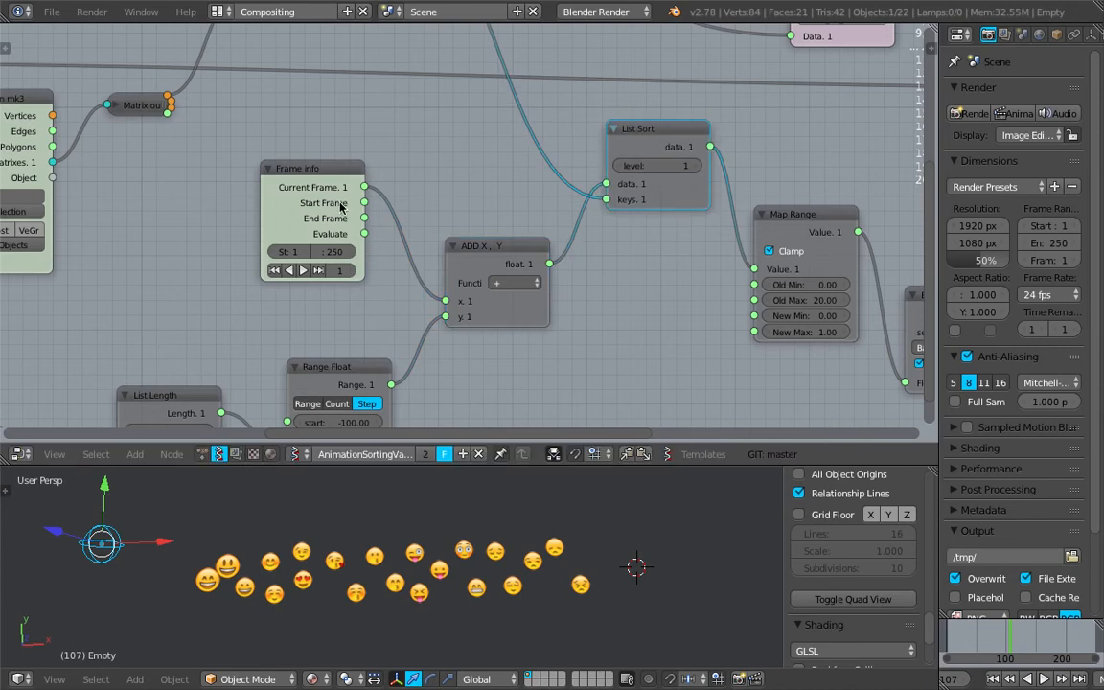
pyautogui.moveTo(285, 184); pyautogui.dragTo(440, 136, button='middle')
pyautogui.moveTo(440, 136)
pyautogui.mouseDown()
pyautogui.moveTo(452, 148)
pyautogui.moveTo(439, 139)
pyautogui.mouseUp()
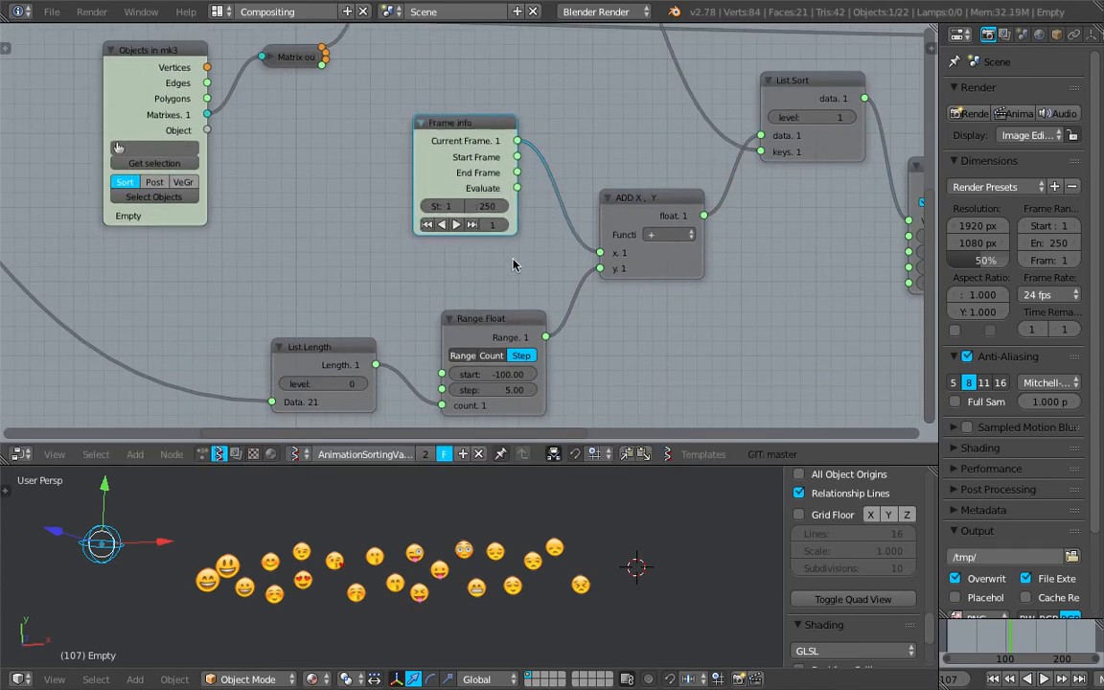
pyautogui.moveTo(513, 265); pyautogui.dragTo(546, 235, button='middle')
pyautogui.moveTo(354, 317); pyautogui.dragTo(333, 302)
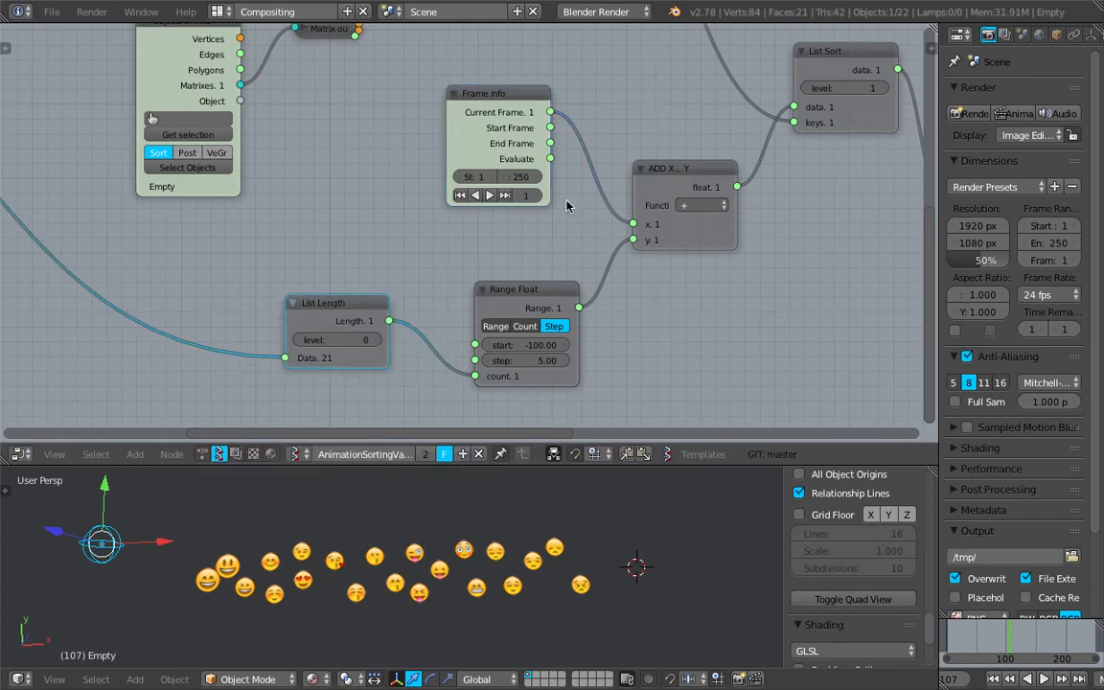
pyautogui.moveTo(674, 250); pyautogui.dragTo(648, 251, button='middle')
pyautogui.moveTo(487, 298); pyautogui.dragTo(486, 290)
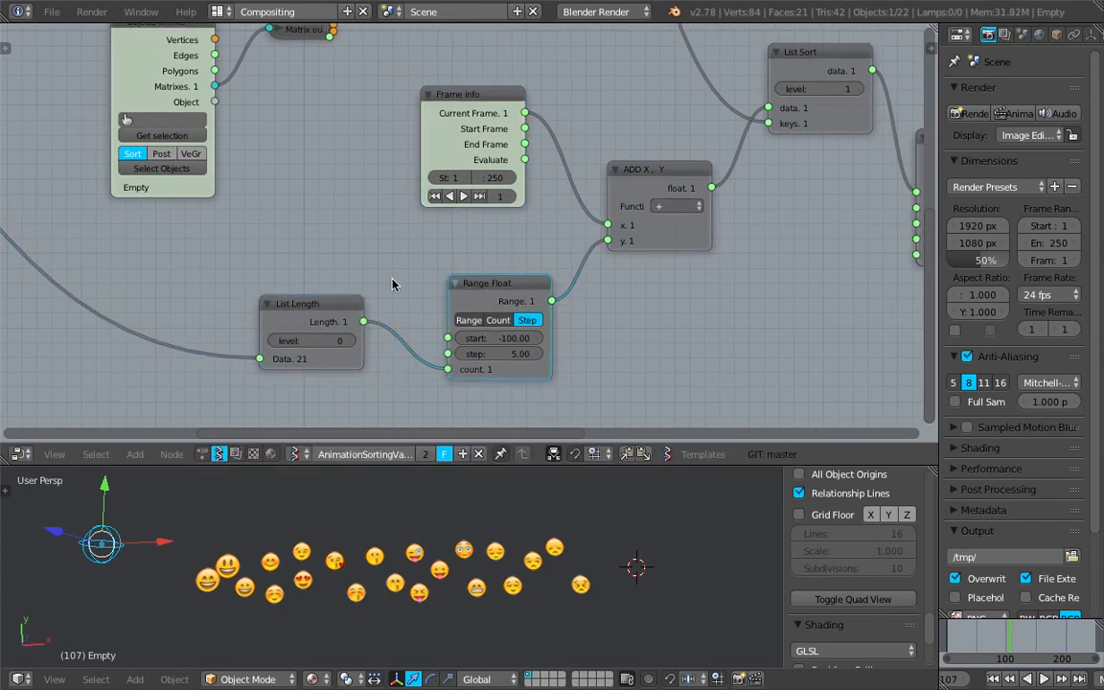
pyautogui.moveTo(630, 206); pyautogui.dragTo(371, 320, button='middle')
# - Wrap the List Sort node in a frame
pyautogui.scroll(2, 476, 234)
pyautogui.moveTo(480, 224)
pyautogui.mouseDown()
pyautogui.moveTo(525, 197)
pyautogui.moveTo(478, 221)
pyautogui.mouseUp()
pyautogui.scroll(1, 479, 221)
pyautogui.moveTo(517, 261); pyautogui.dragTo(734, 422, button='middle')
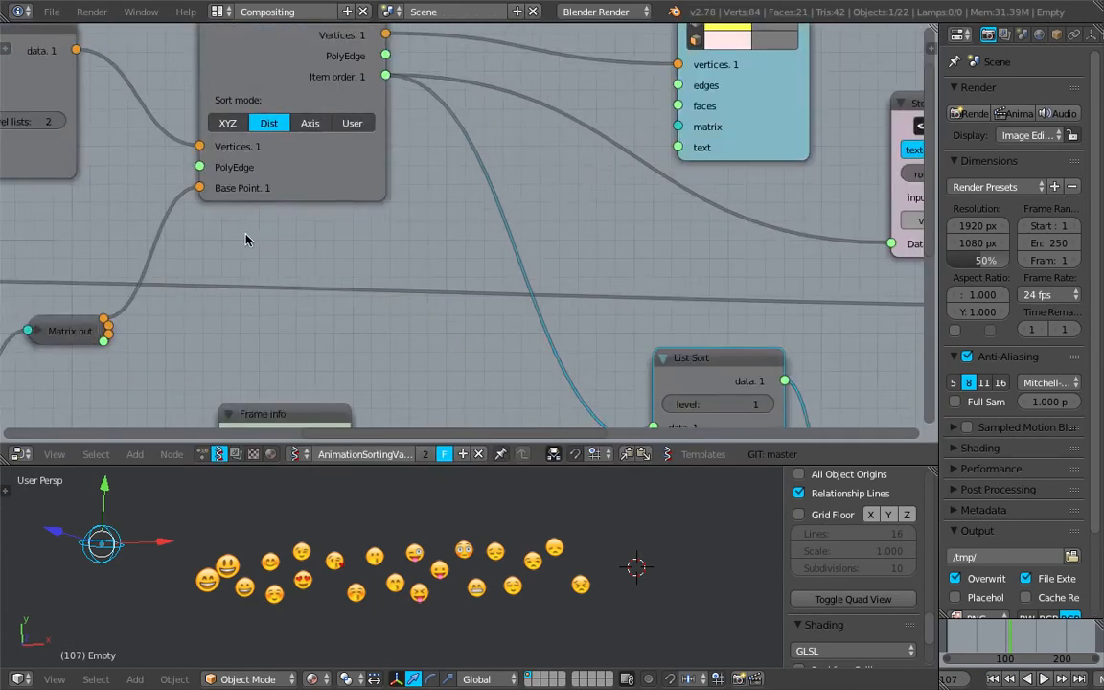
pyautogui.scroll(-4, 287, 187)
pyautogui.moveTo(614, 340); pyautogui.dragTo(443, 235, button='middle')
pyautogui.scroll(3, 416, 244)
pyautogui.moveTo(469, 199); pyautogui.dragTo(444, 191)
pyautogui.hotkey('ctrl', 'j')
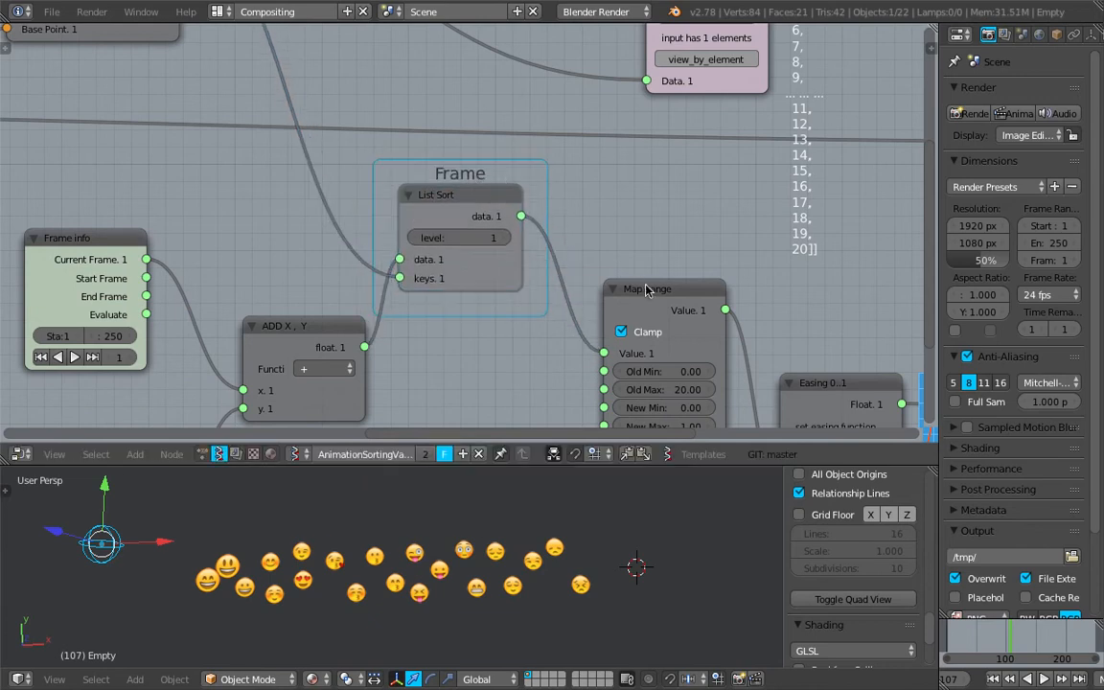
# - Examine the chain from Map Range through Easing, Vector in and Scalar to the Object ID Set MK2 node
pyautogui.moveTo(629, 285); pyautogui.dragTo(661, 280)
pyautogui.moveTo(621, 260); pyautogui.dragTo(514, 215, button='middle')
pyautogui.scroll(-1, 609, 257)
pyautogui.moveTo(575, 237); pyautogui.dragTo(539, 229)
pyautogui.moveTo(672, 316); pyautogui.dragTo(677, 305)
pyautogui.moveTo(687, 287); pyautogui.dragTo(311, 212, button='middle')
pyautogui.click(570, 186)
pyautogui.moveTo(578, 192); pyautogui.dragTo(474, 239, button='middle')
pyautogui.moveTo(610, 181); pyautogui.dragTo(621, 183)
pyautogui.moveTo(811, 165); pyautogui.dragTo(808, 227, button='middle')
pyautogui.moveTo(808, 197); pyautogui.dragTo(808, 177)
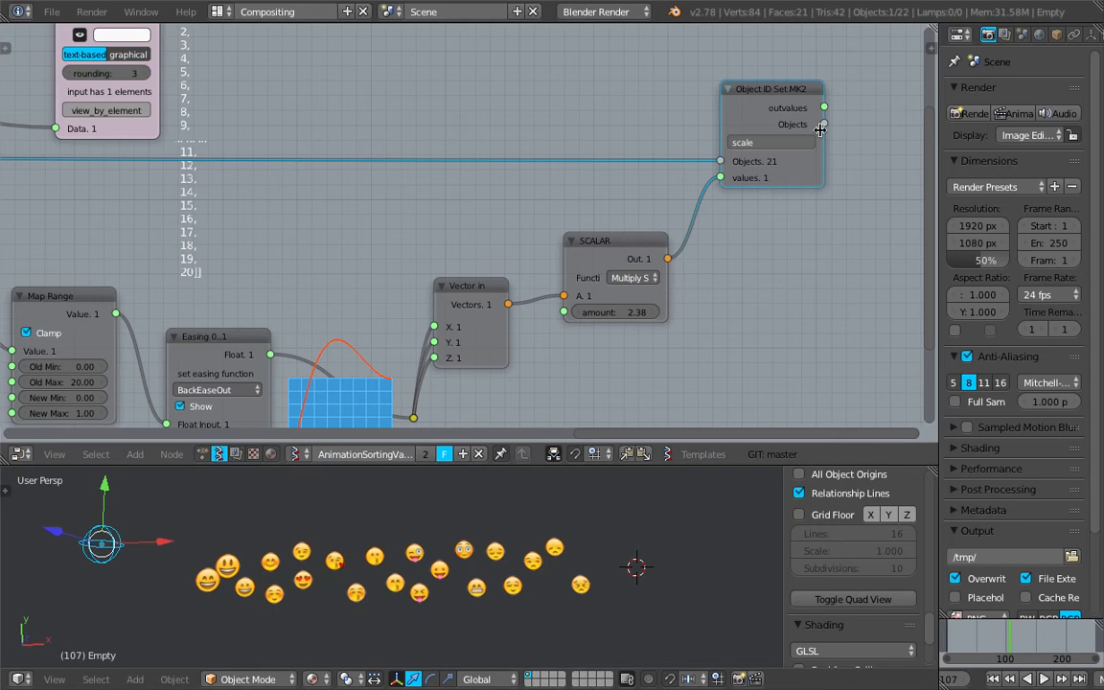
pyautogui.scroll(1, 830, 159)
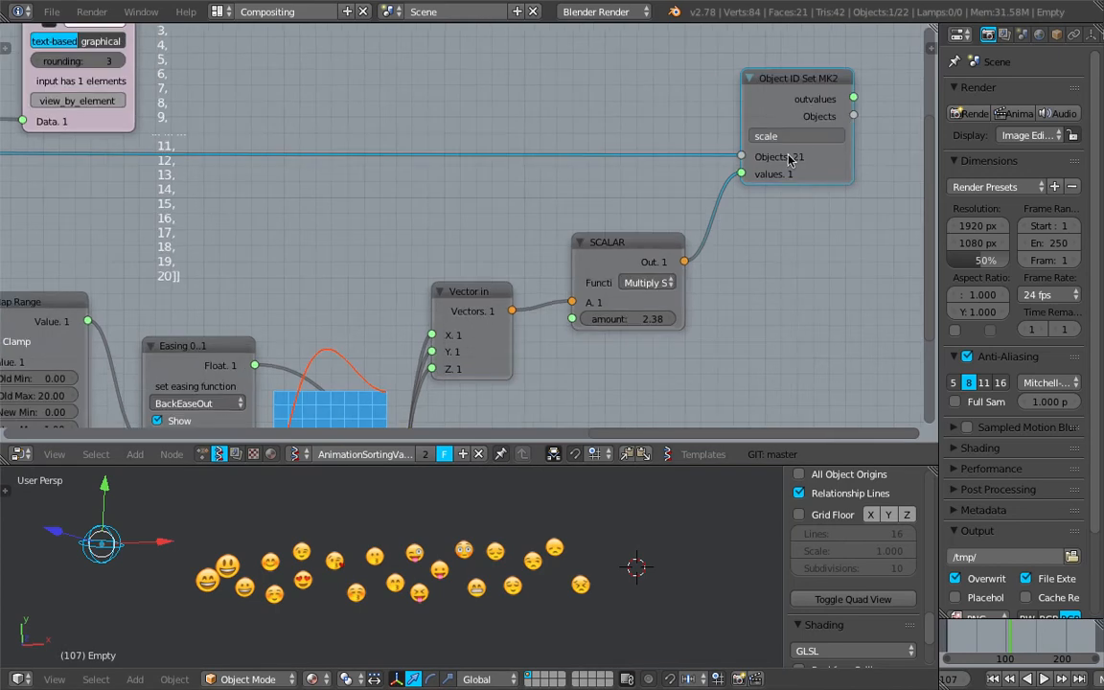
pyautogui.scroll(2, 575, 522)
# - Select four emoji objects one at a time and rescale each in the viewport
pyautogui.rightClick(613, 539)
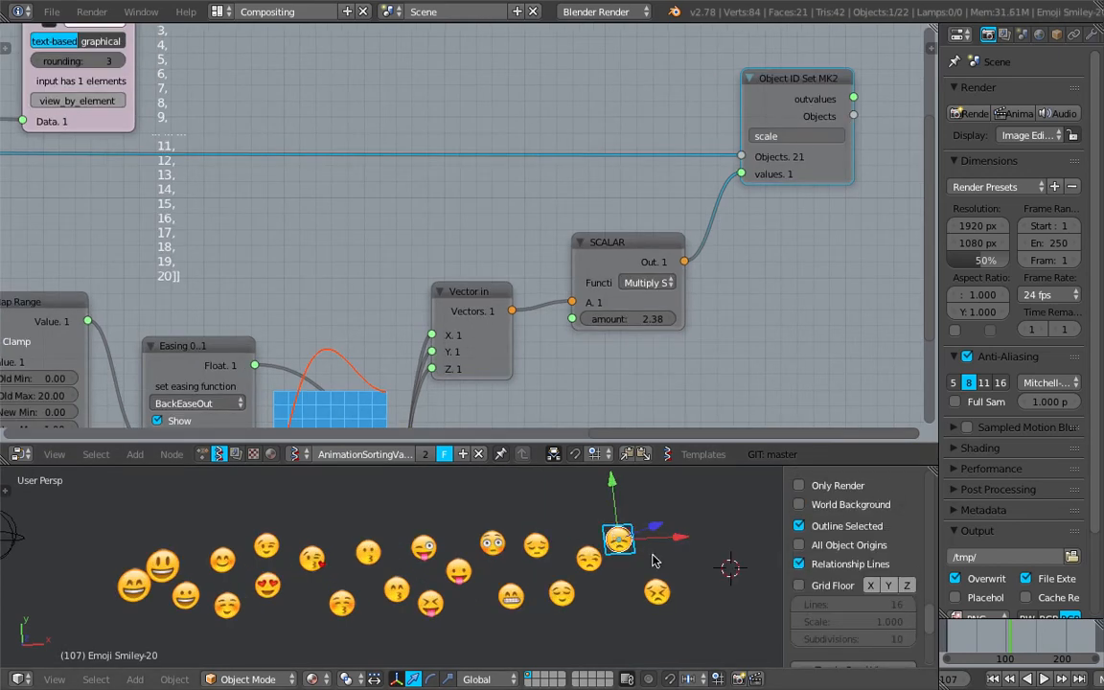
pyautogui.press('s')
pyautogui.click(702, 612)
pyautogui.rightClick(426, 549)
pyautogui.press('s')
pyautogui.click(514, 595)
pyautogui.rightClick(267, 549)
pyautogui.press('s')
pyautogui.click(319, 589)
pyautogui.rightClick(164, 565)
pyautogui.press('s')
pyautogui.click(223, 602)
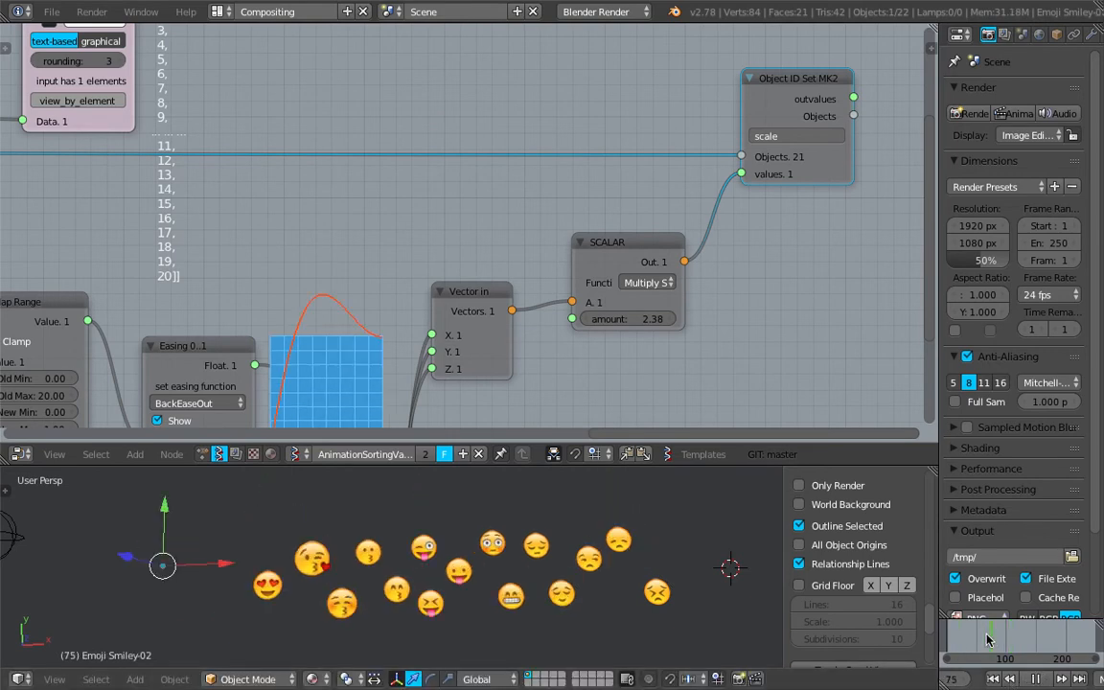
# - Save the blend file over ordering_animation_keeping_position_011.blend
pyautogui.scroll(-4, 527, 336)
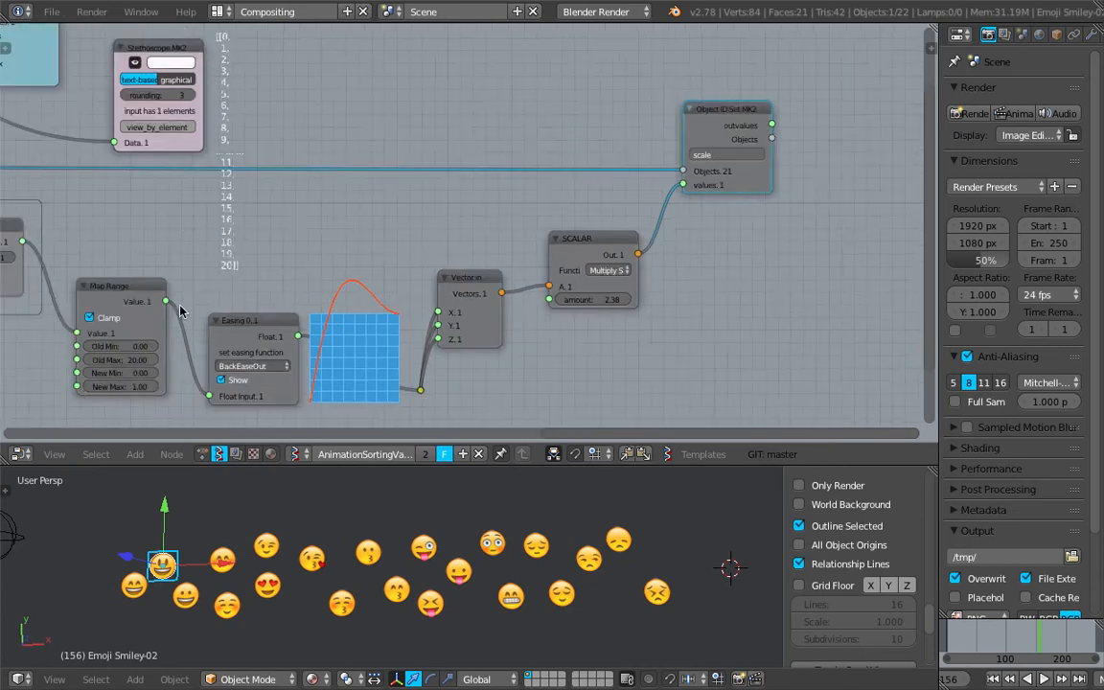
pyautogui.moveTo(180, 310); pyautogui.dragTo(491, 230, button='middle')
pyautogui.moveTo(153, 198); pyautogui.dragTo(315, 194, button='middle')
pyautogui.moveTo(400, 230); pyautogui.dragTo(195, 291, button='middle')
pyautogui.moveTo(743, 196); pyautogui.dragTo(374, 271, button='middle')
pyautogui.scroll(1, 612, 213)
pyautogui.moveTo(618, 174); pyautogui.dragTo(685, 158)
pyautogui.hotkey('ctrl', 's')
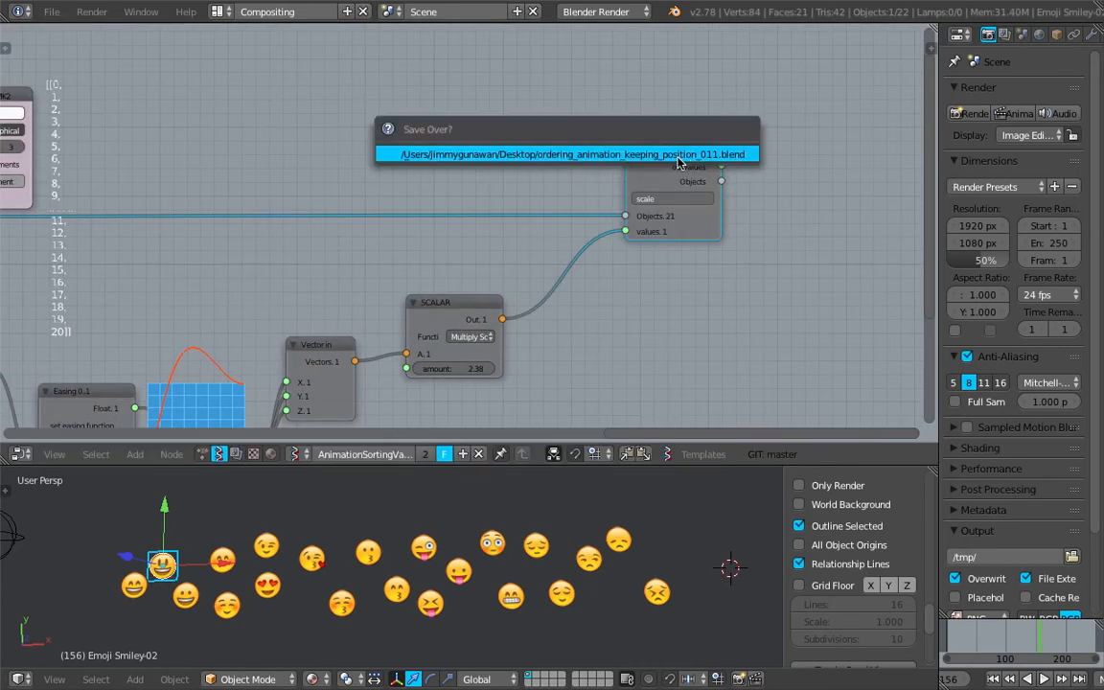
pyautogui.click(685, 156)
# - Set the Scalar node's multiply amount to 3.91 and save the file
pyautogui.moveTo(530, 339); pyautogui.dragTo(543, 245, button='middle')
pyautogui.scroll(2, 542, 244)
pyautogui.moveTo(470, 275); pyautogui.dragTo(536, 275)
pyautogui.moveTo(484, 315); pyautogui.dragTo(495, 320, button='middle')
pyautogui.moveTo(488, 276); pyautogui.dragTo(498, 276)
pyautogui.hotkey('ctrl', 's')
pyautogui.click(490, 203)
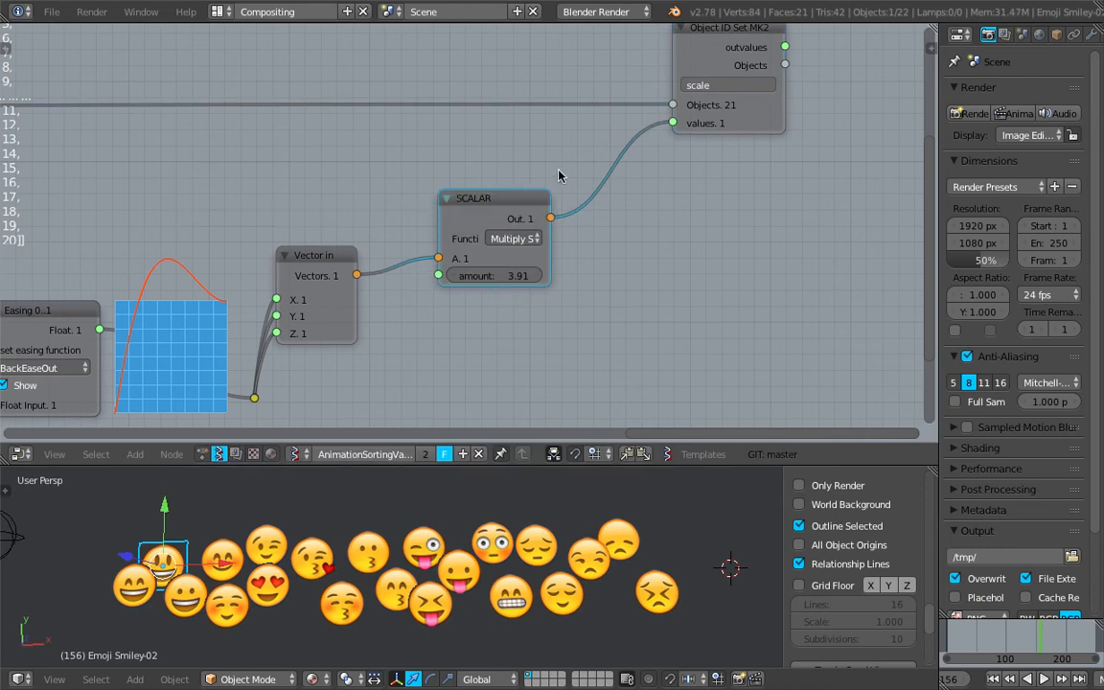
# - Add a Random Num Gen node and connect its value output to the Scalar node's amount input
pyautogui.moveTo(506, 204); pyautogui.dragTo(465, 222)
pyautogui.hotkey('shift', 'a')
pyautogui.click(676, 197)
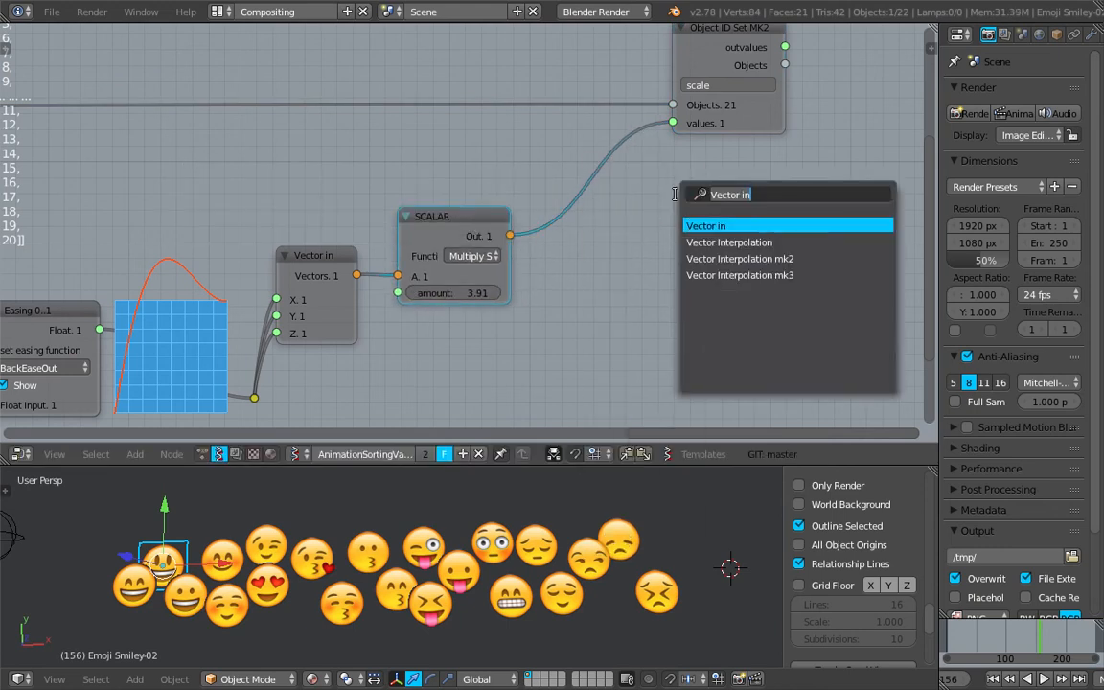
pyautogui.write('random n')
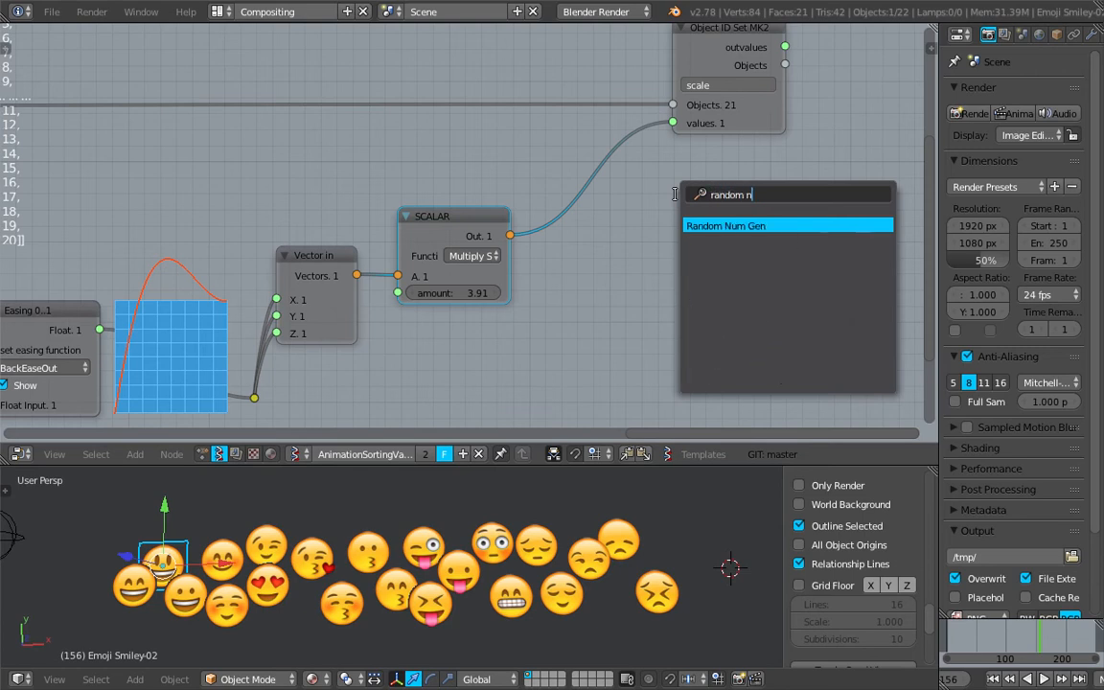
pyautogui.press('Return')
pyautogui.click(485, 322)
pyautogui.moveTo(485, 322); pyautogui.dragTo(562, 248, button='middle')
pyautogui.moveTo(563, 197); pyautogui.dragTo(626, 181)
pyautogui.moveTo(590, 262); pyautogui.dragTo(506, 258)
pyautogui.click(556, 291)
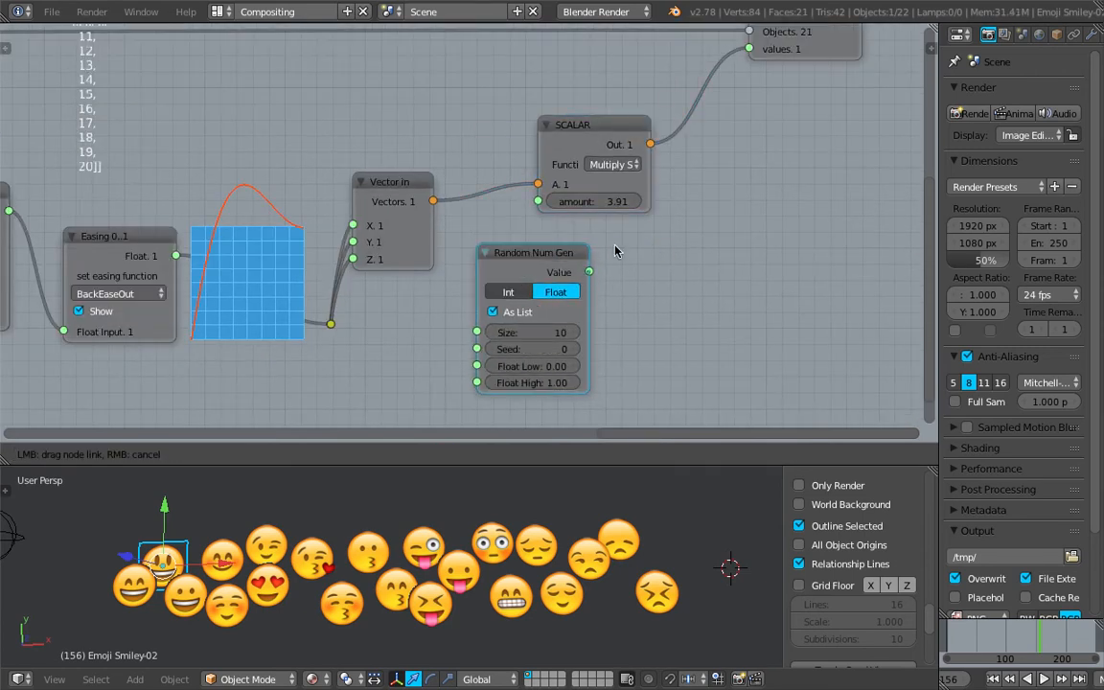
pyautogui.moveTo(550, 203); pyautogui.dragTo(539, 201)
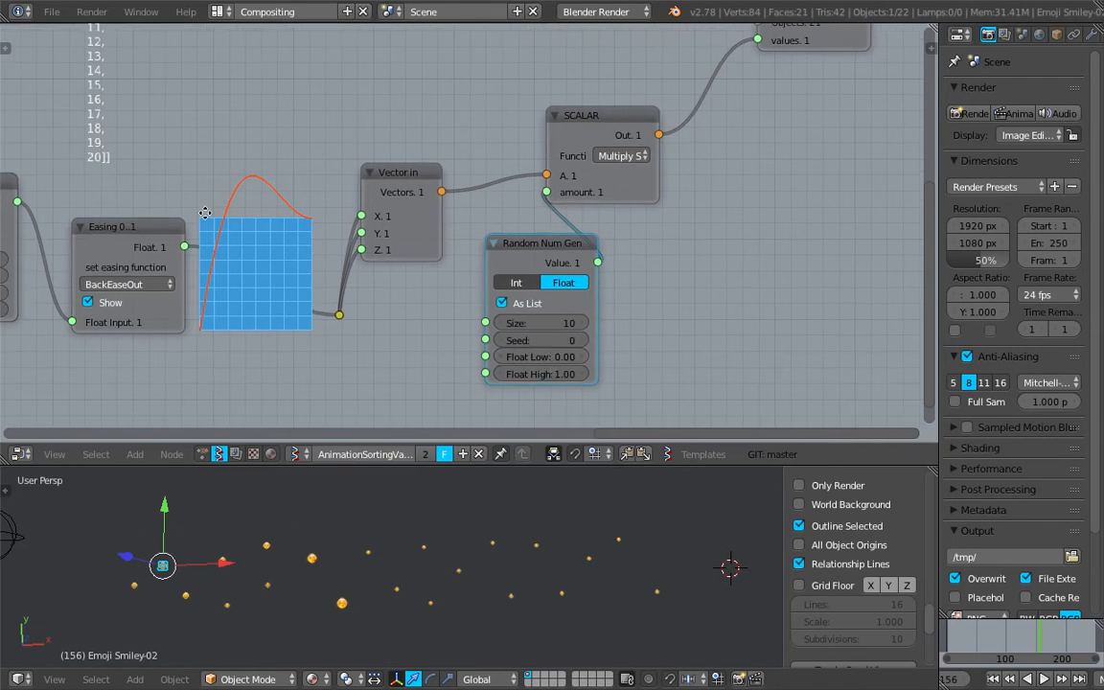
# - Set the Random Num Gen node's size to 21
pyautogui.moveTo(206, 213); pyautogui.dragTo(808, 230, button='middle')
pyautogui.scroll(-5, 707, 238)
pyautogui.moveTo(920, 152); pyautogui.dragTo(470, 250, button='middle')
pyautogui.scroll(6, 670, 221)
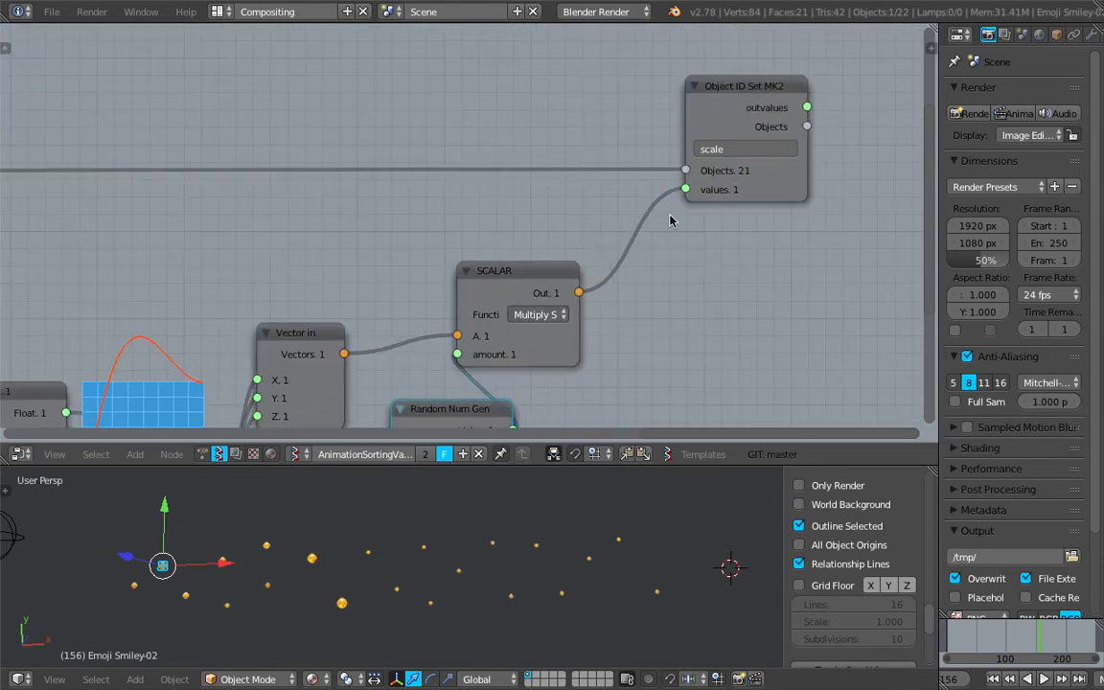
pyautogui.moveTo(560, 200); pyautogui.dragTo(606, 74, button='middle')
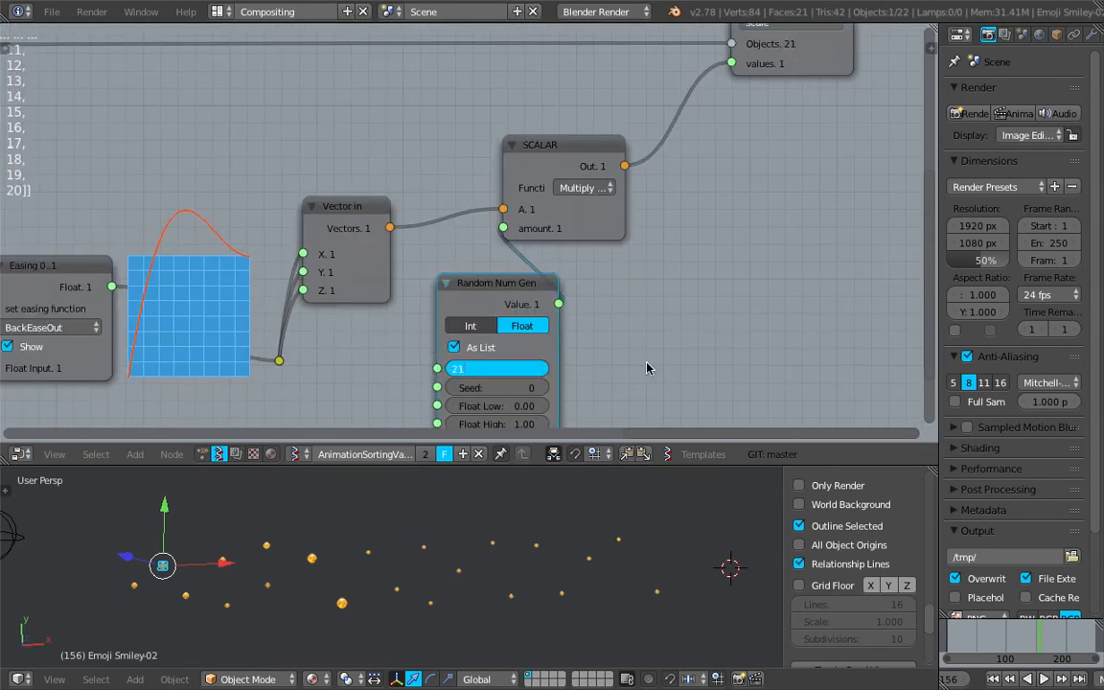
pyautogui.press('Return')
# - Set the Random Num Gen seed to 58, float low to 1.71 and float high to 2.98
pyautogui.moveTo(647, 368); pyautogui.dragTo(684, 288, button='middle')
pyautogui.scroll(2, 661, 291)
pyautogui.moveTo(536, 330); pyautogui.dragTo(633, 330)
pyautogui.moveTo(528, 353); pyautogui.dragTo(602, 353)
pyautogui.moveTo(527, 332); pyautogui.dragTo(436, 331)
pyautogui.moveTo(719, 556); pyautogui.dragTo(1021, 639)
pyautogui.moveTo(476, 309); pyautogui.dragTo(537, 308)
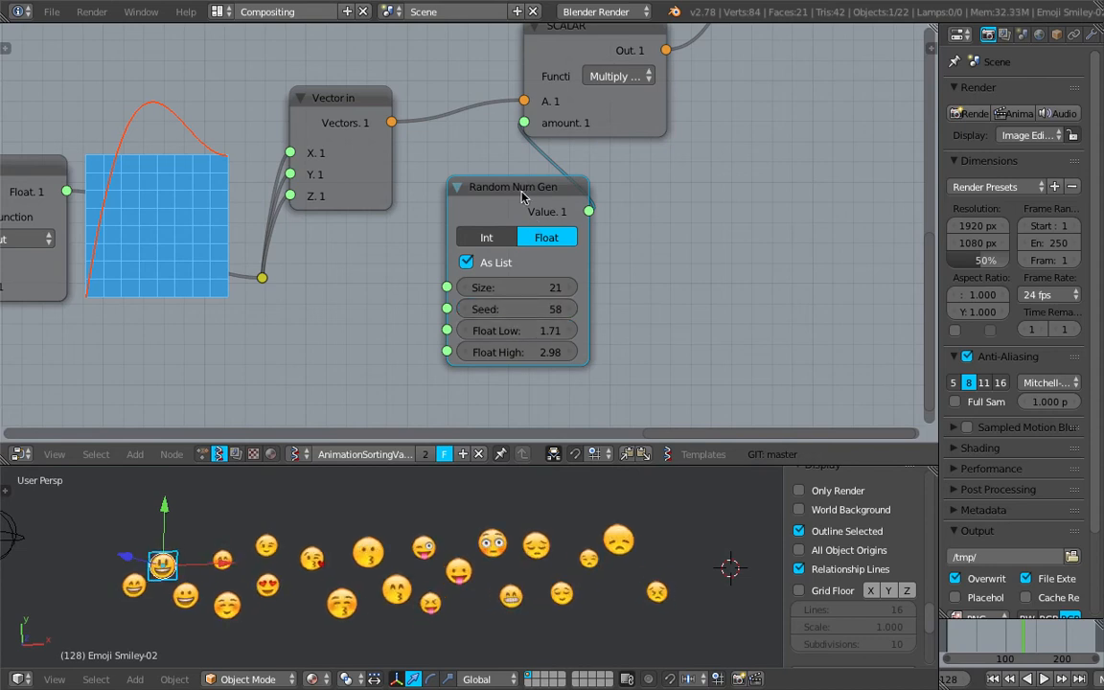
# - Enlarge the 3D viewport area below the node editor and save the file
pyautogui.scroll(-1, 588, 190)
pyautogui.moveTo(545, 201); pyautogui.dragTo(529, 196)
pyautogui.scroll(-3, 421, 224)
pyautogui.moveTo(371, 300); pyautogui.dragTo(466, 267, button='middle')
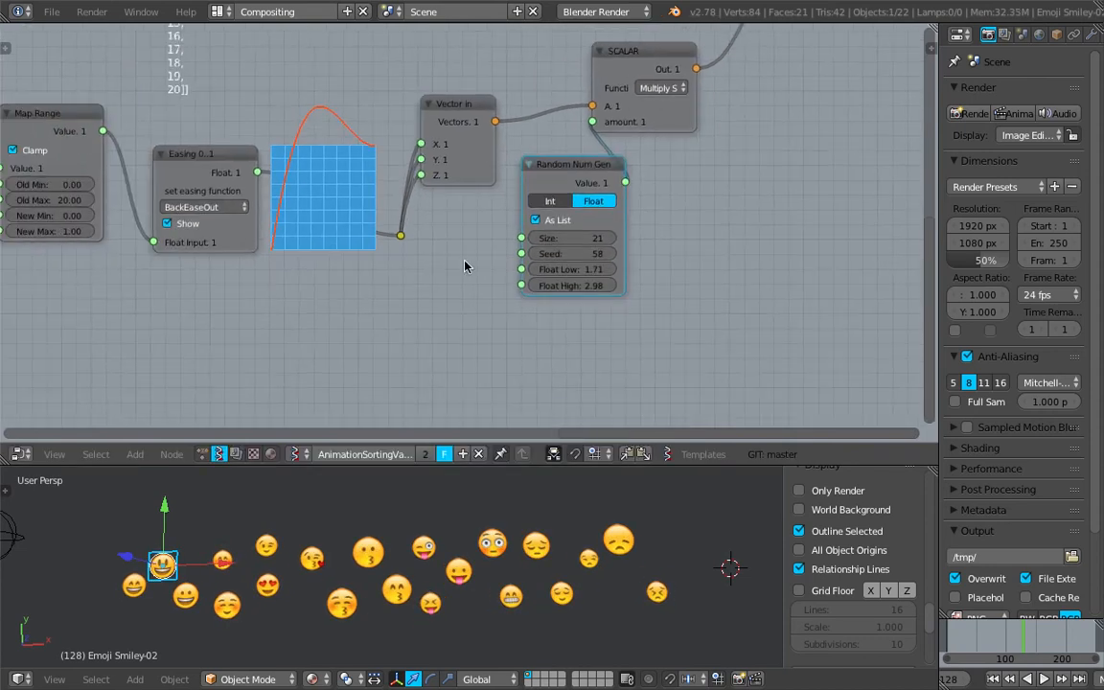
pyautogui.moveTo(517, 465); pyautogui.dragTo(518, 299)
pyautogui.scroll(-1, 480, 416)
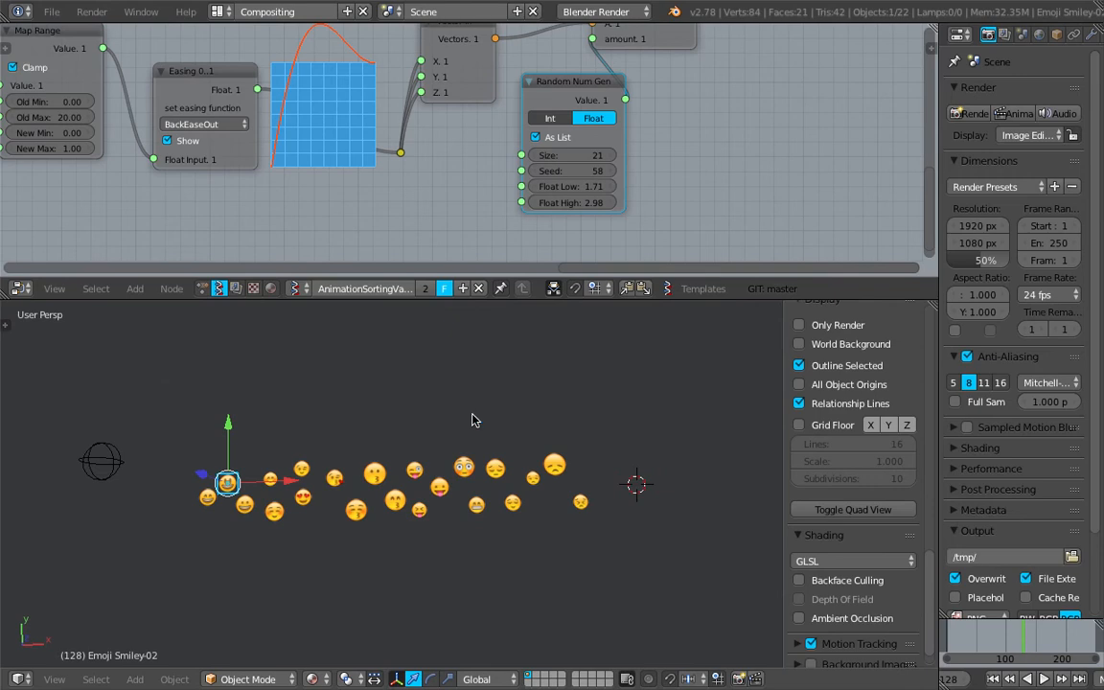
pyautogui.scroll(-1, 421, 417)
pyautogui.scroll(2, 428, 422)
pyautogui.hotkey('ctrl', 's')
# - Add a Monkey mesh above the emojis, move it and rotate it freely
pyautogui.click(453, 441)
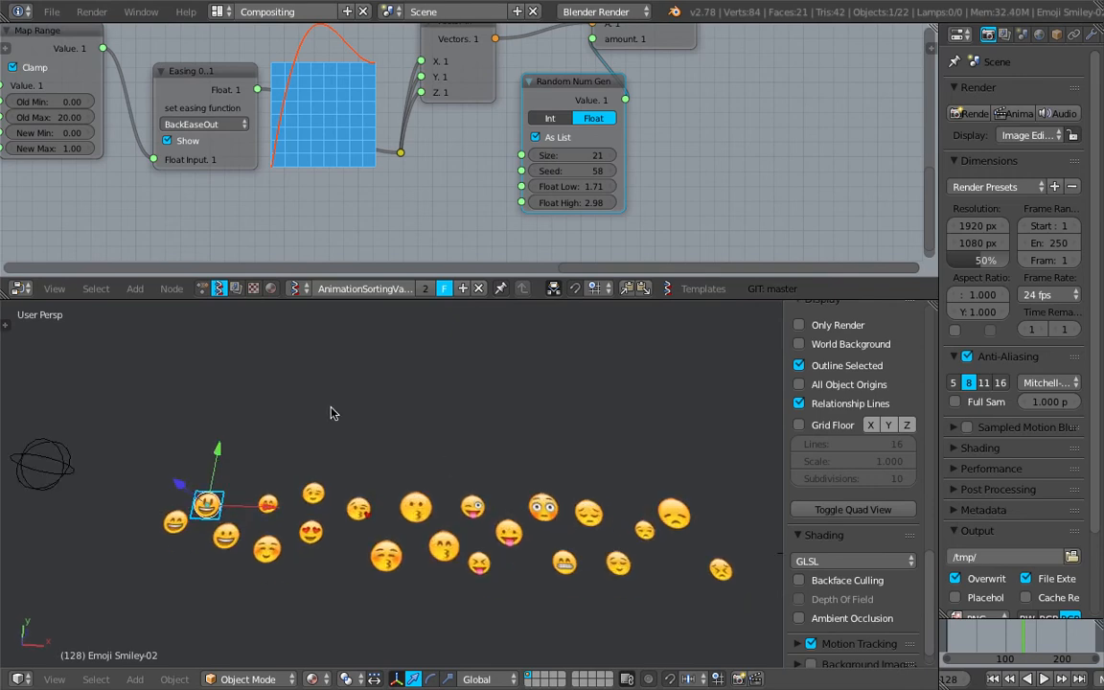
pyautogui.hotkey('shift', 'a')
pyautogui.moveTo(328, 295)
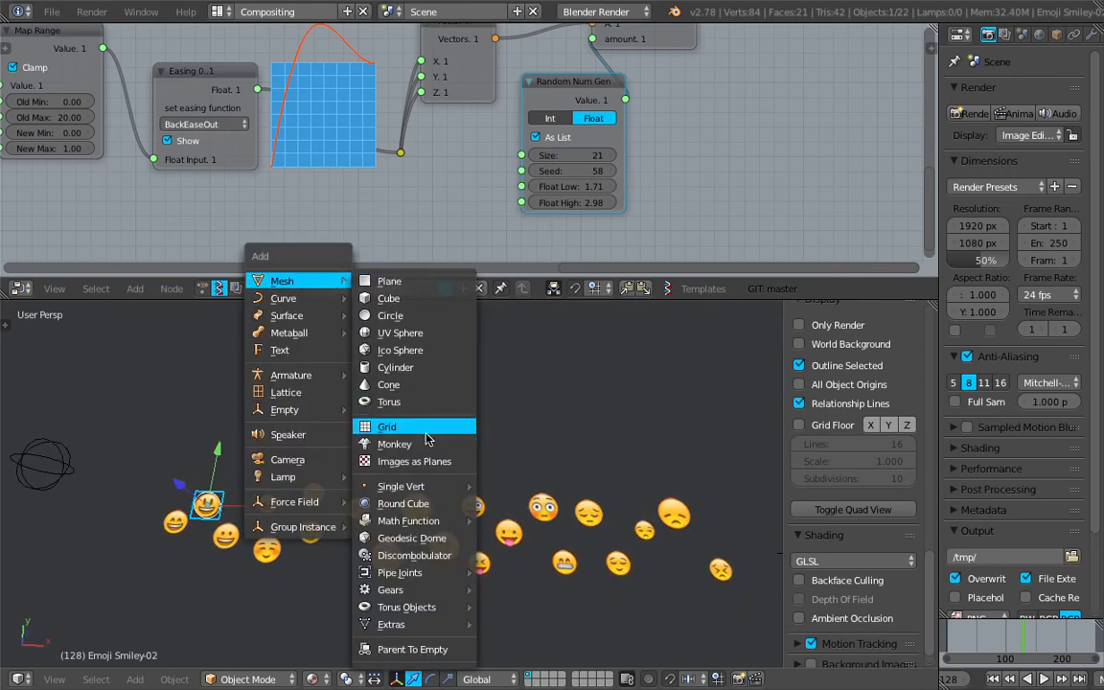
pyautogui.click(424, 443)
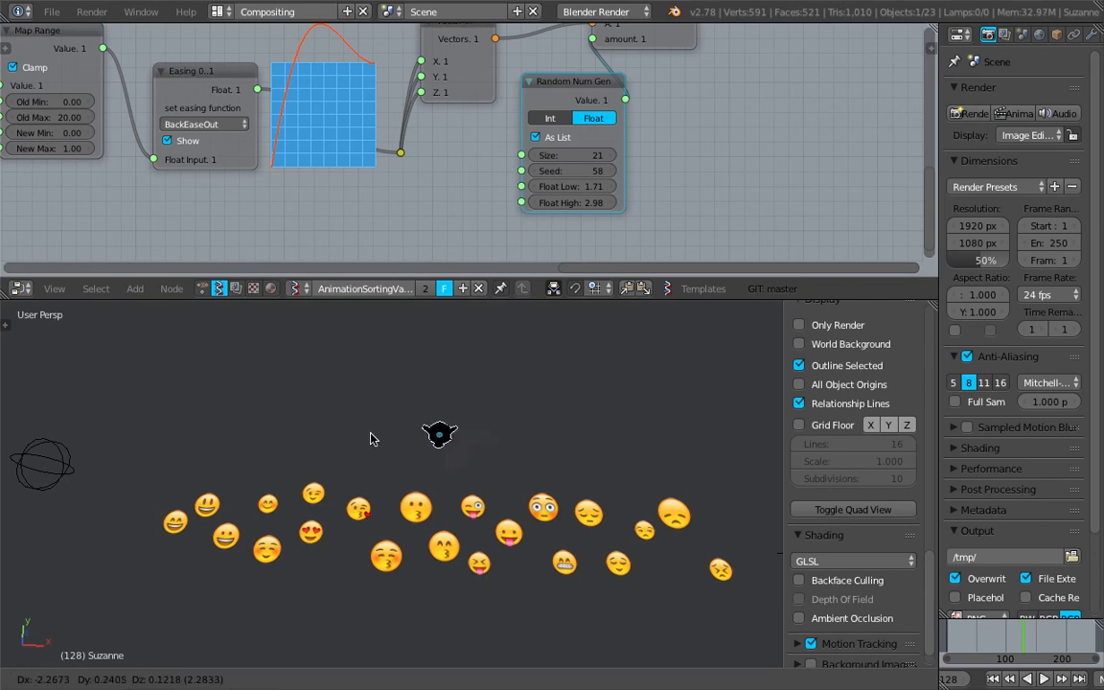
pyautogui.press('g')
pyautogui.click(269, 423)
pyautogui.press('r')
pyautogui.press('Escape')
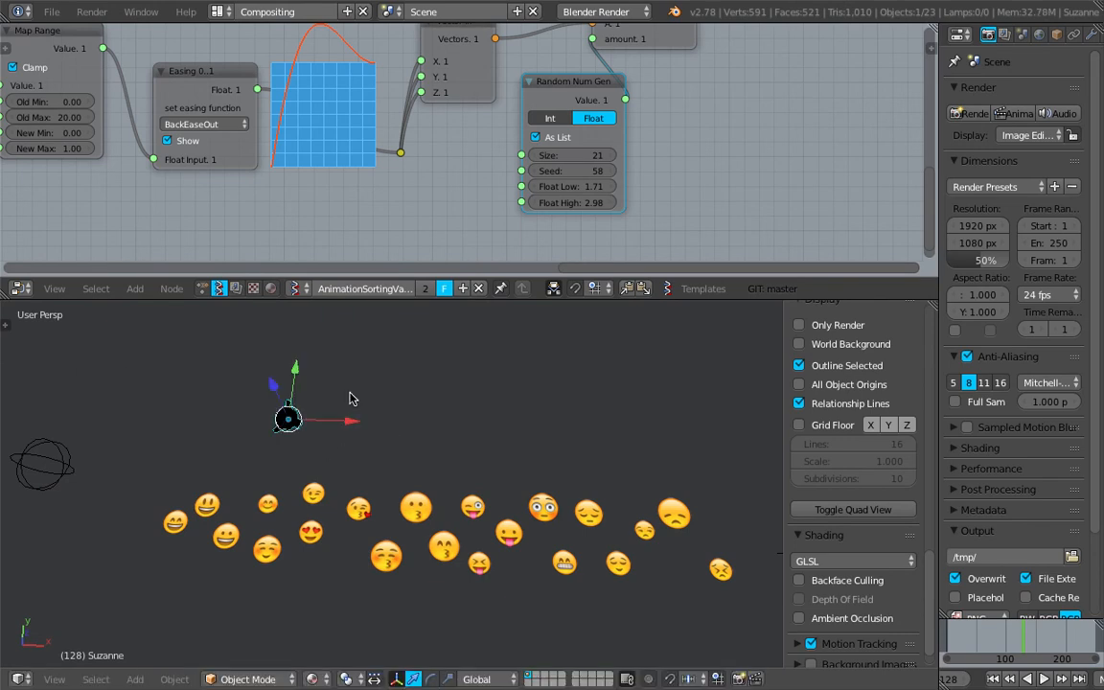
pyautogui.press('r')
pyautogui.press('r')
pyautogui.click(424, 439)
# - Add a Point lamp next to the Monkey
pyautogui.hotkey('shift', 'a')
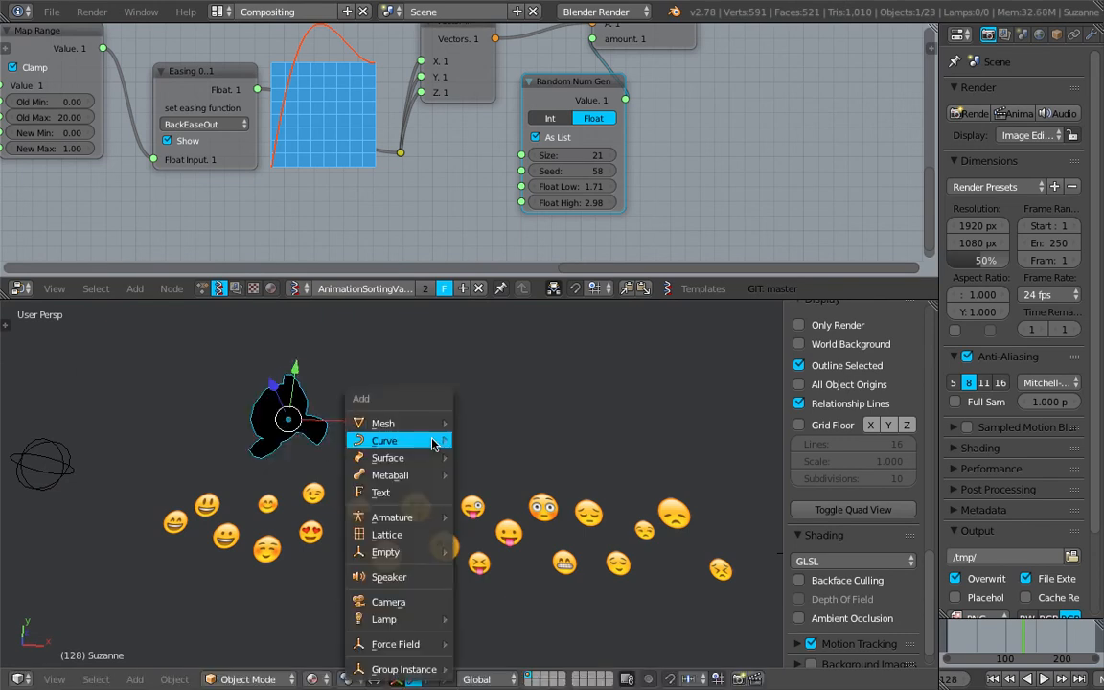
pyautogui.moveTo(430, 622)
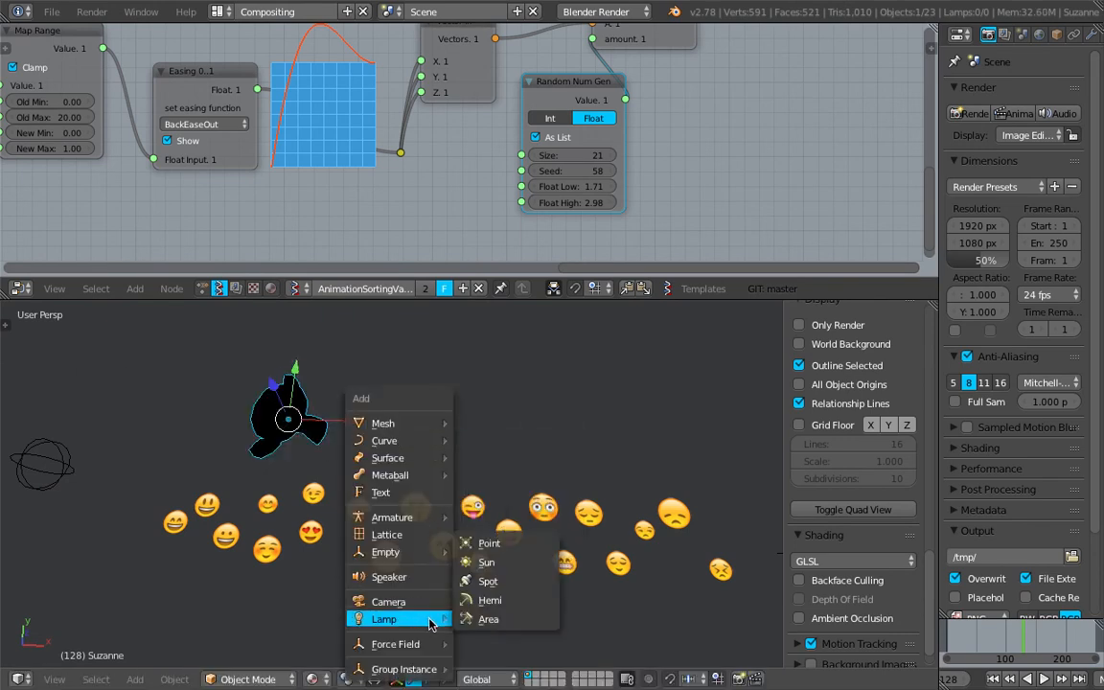
pyautogui.click(489, 543)
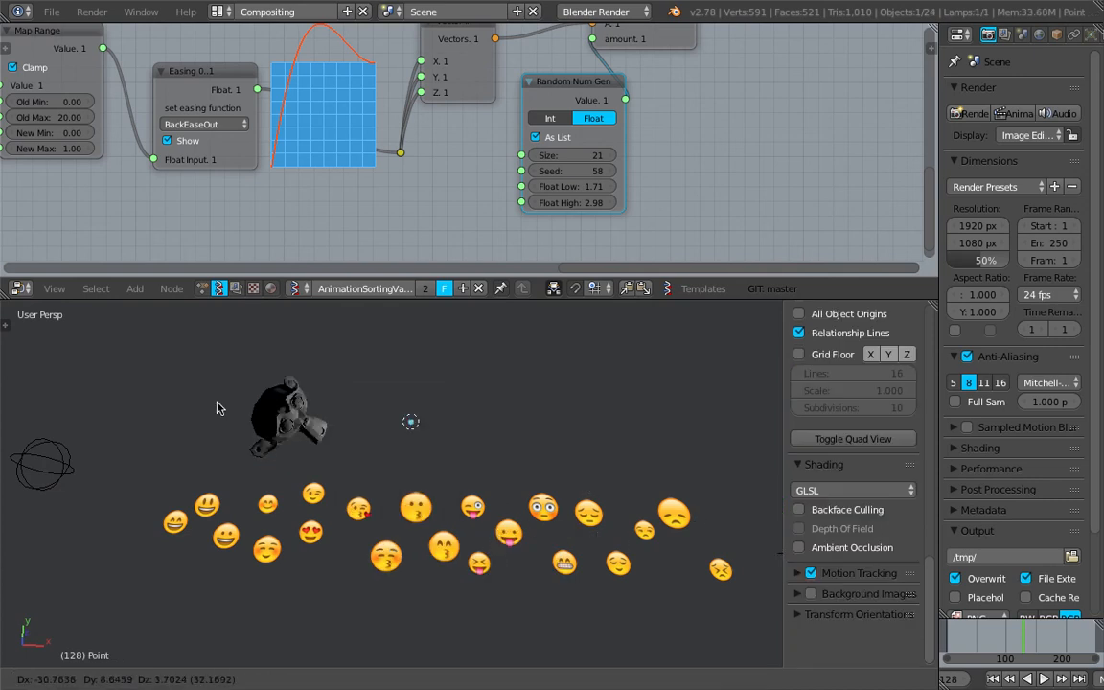
pyautogui.rightClick(305, 421)
pyautogui.hotkey('shift', 'd')
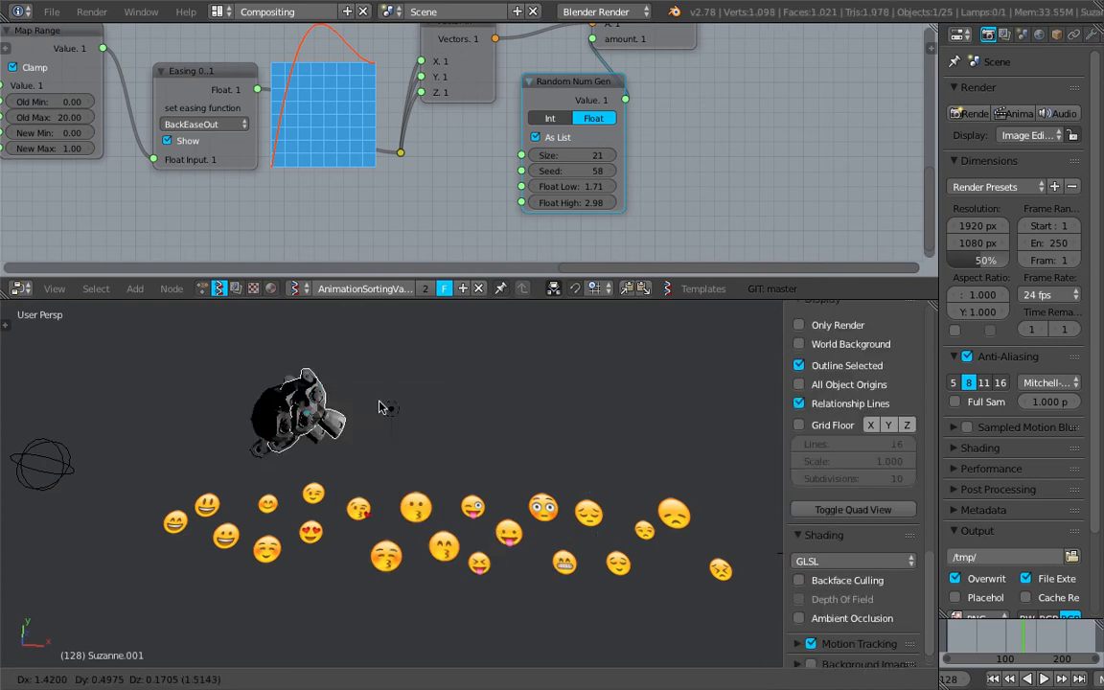
pyautogui.click(479, 412)
pyautogui.press('r')
pyautogui.press('r')
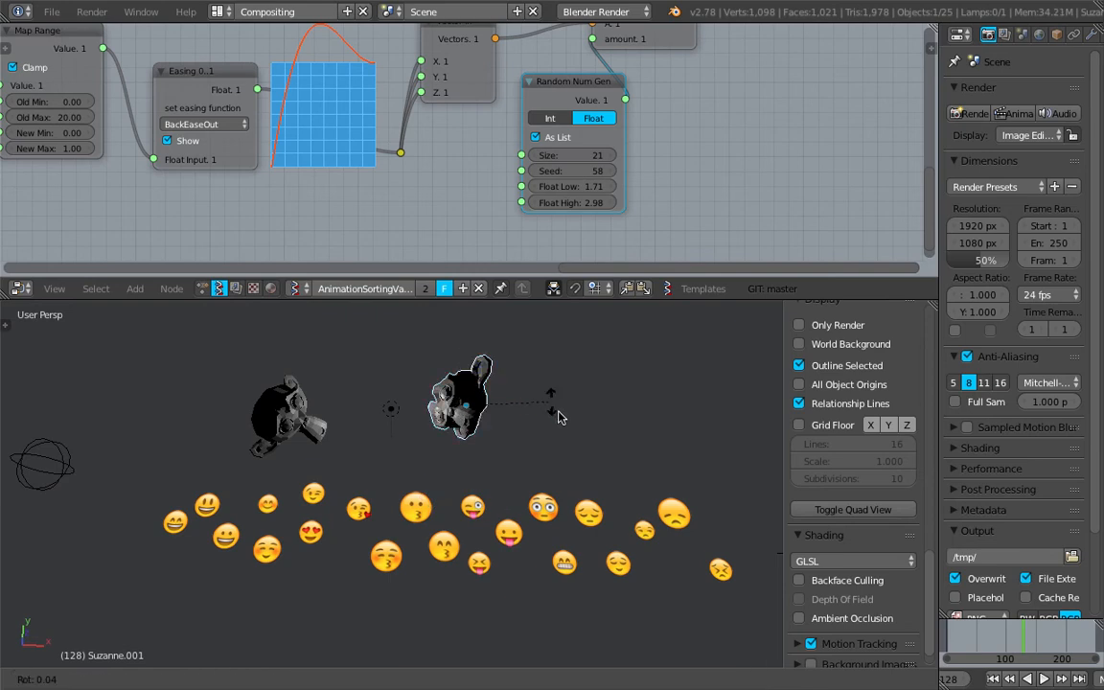
pyautogui.click(498, 436)
pyautogui.press('x')
pyautogui.click(485, 424)
# - Add an Icosphere, move it right of the lamp and scale it about 4 times
pyautogui.hotkey('shift', 'a')
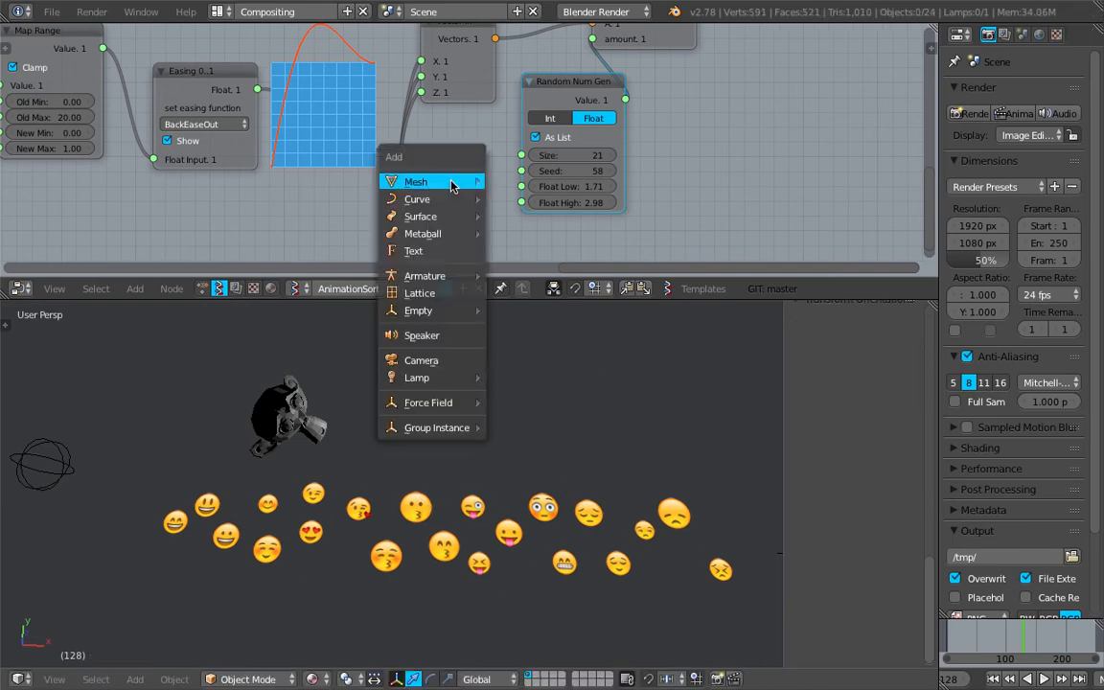
pyautogui.moveTo(431, 182)
pyautogui.click(542, 256)
pyautogui.press('g')
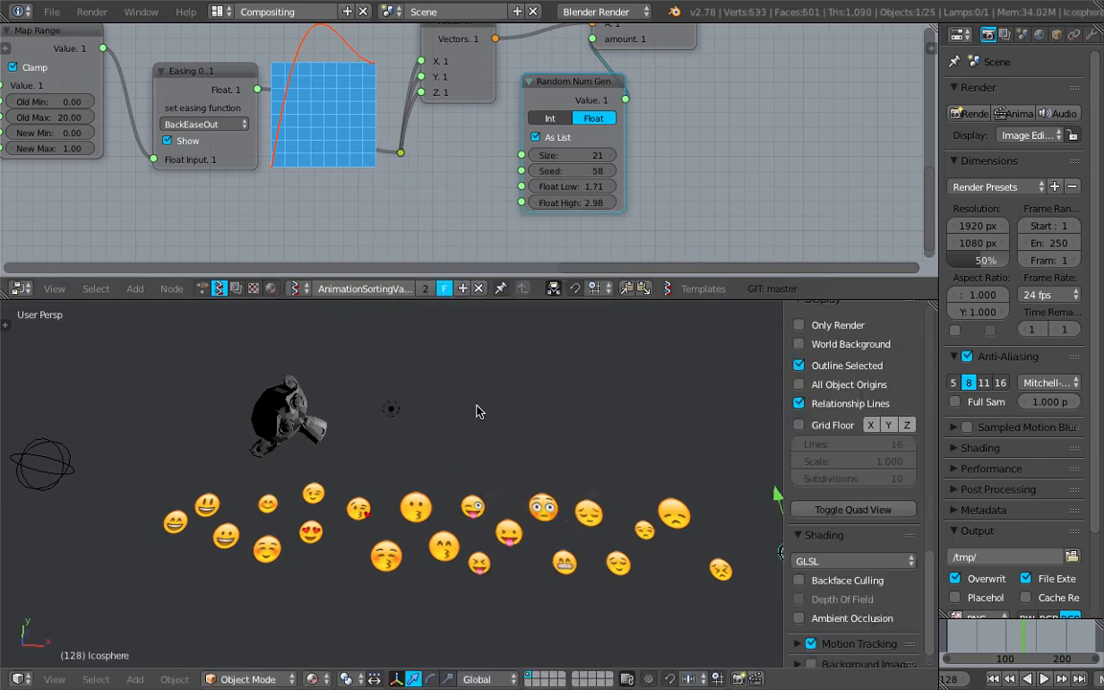
pyautogui.click(349, 355)
pyautogui.press('s')
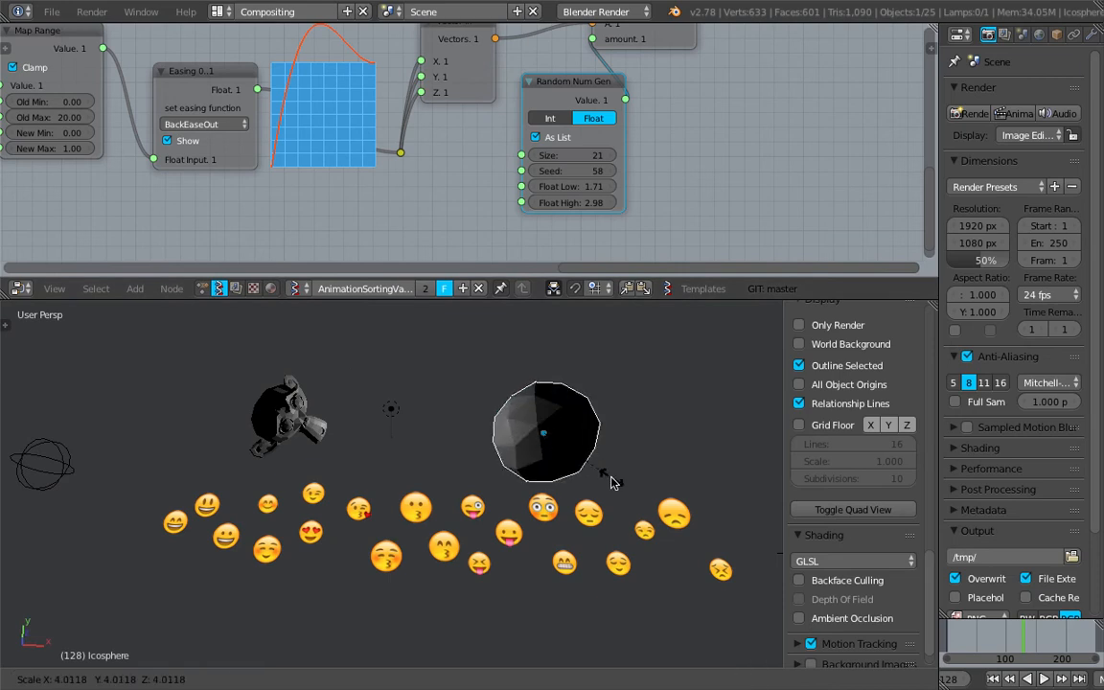
pyautogui.click(485, 413)
# - Duplicate the Point lamp and place the copy at the far right
pyautogui.rightClick(391, 409)
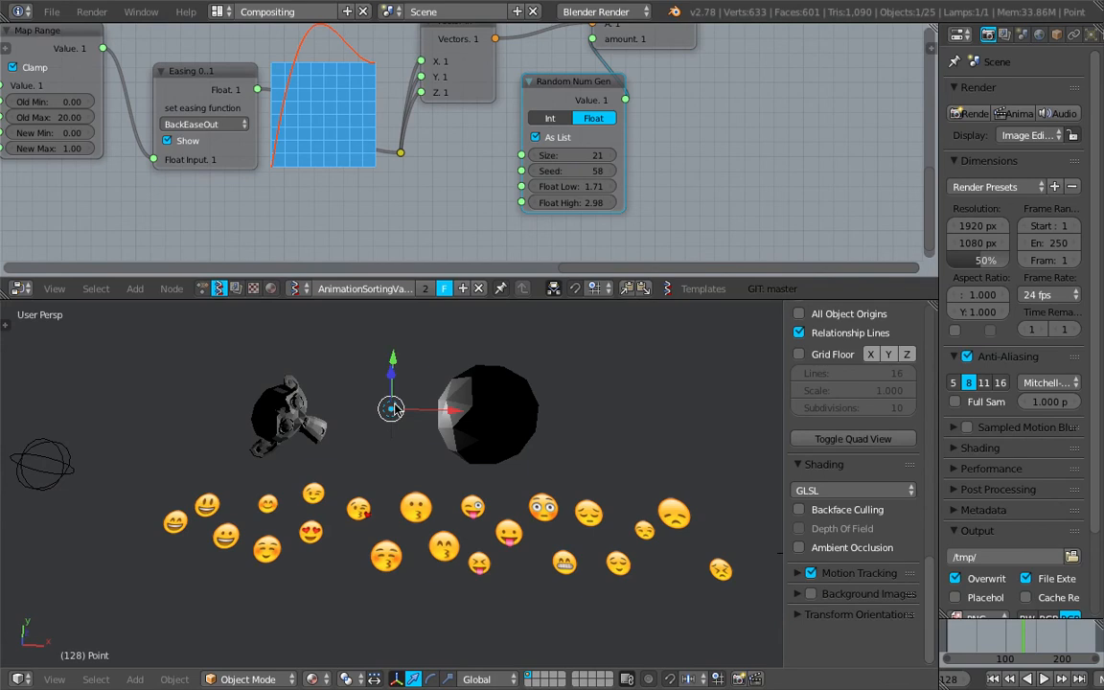
pyautogui.hotkey('shift', 'd')
pyautogui.click(721, 416)
# - Add a Torus between the Icosphere and the second lamp, scale it and rotate it freely
pyautogui.hotkey('shift', 'a')
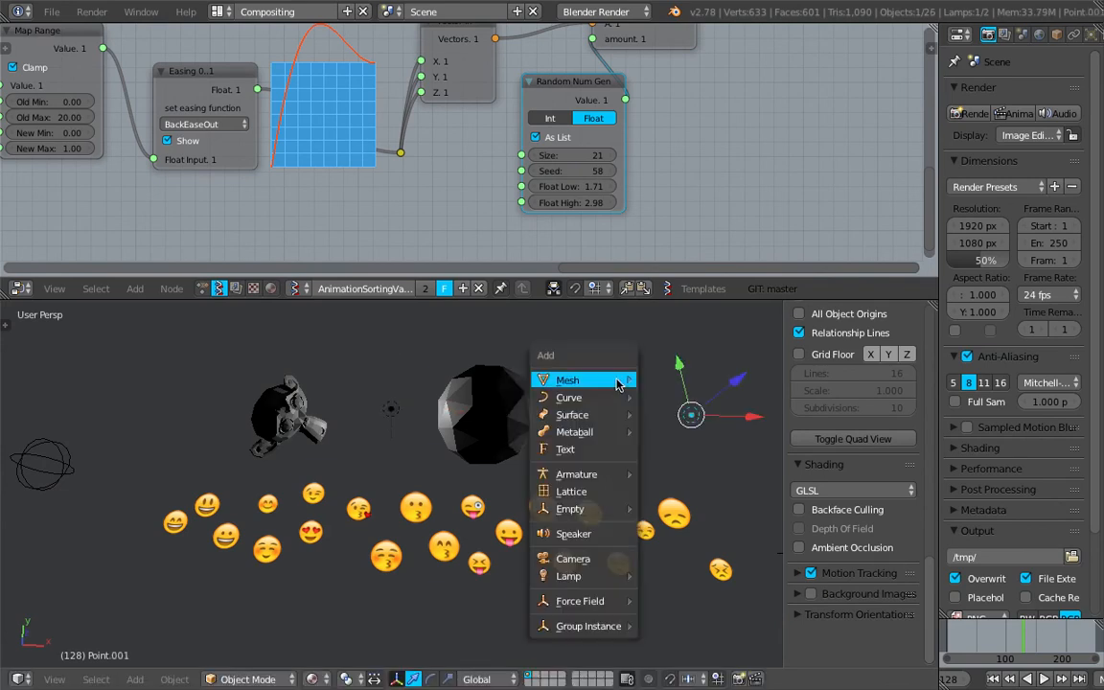
pyautogui.moveTo(585, 380)
pyautogui.click(696, 125)
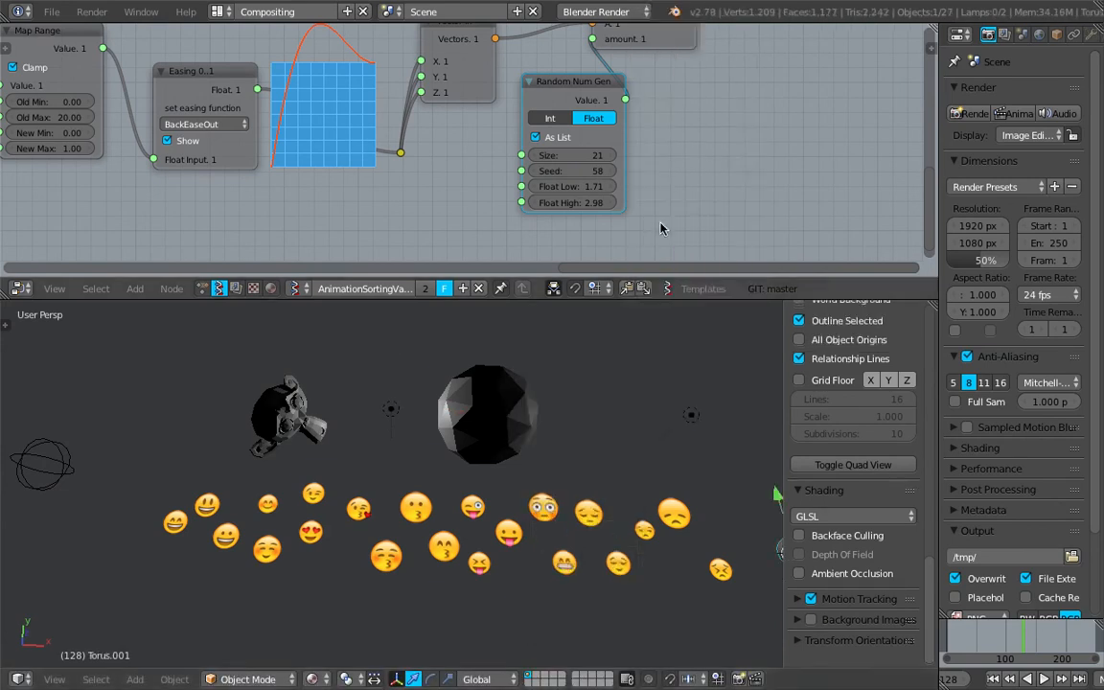
pyautogui.press('s')
pyautogui.click(673, 508)
pyautogui.press('r')
pyautogui.press('r')
pyautogui.click(656, 497)
# - Select the Monkey, Icosphere and Torus and load them into the Objects in mk3 node with Get selection
pyautogui.rightClick(509, 404)
pyautogui.rightClick(302, 429)
pyautogui.keyDown('shift'); pyautogui.rightClick(518, 415); pyautogui.keyUp('shift')
pyautogui.keyDown('shift'); pyautogui.rightClick(595, 442); pyautogui.keyUp('shift')
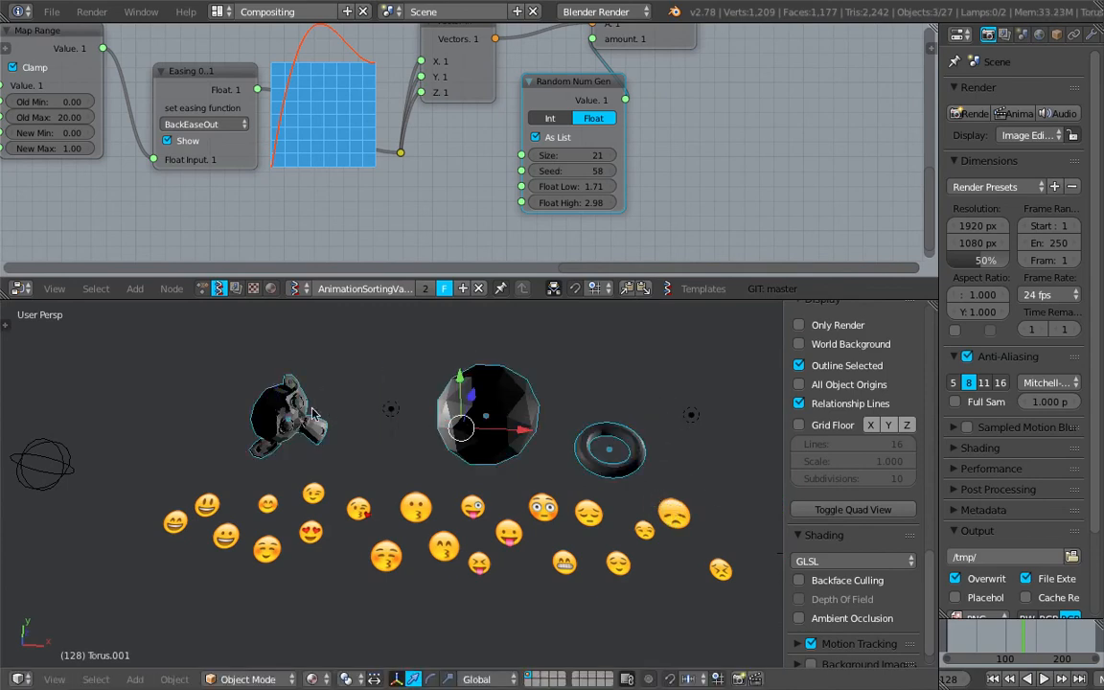
pyautogui.scroll(-1, 362, 432)
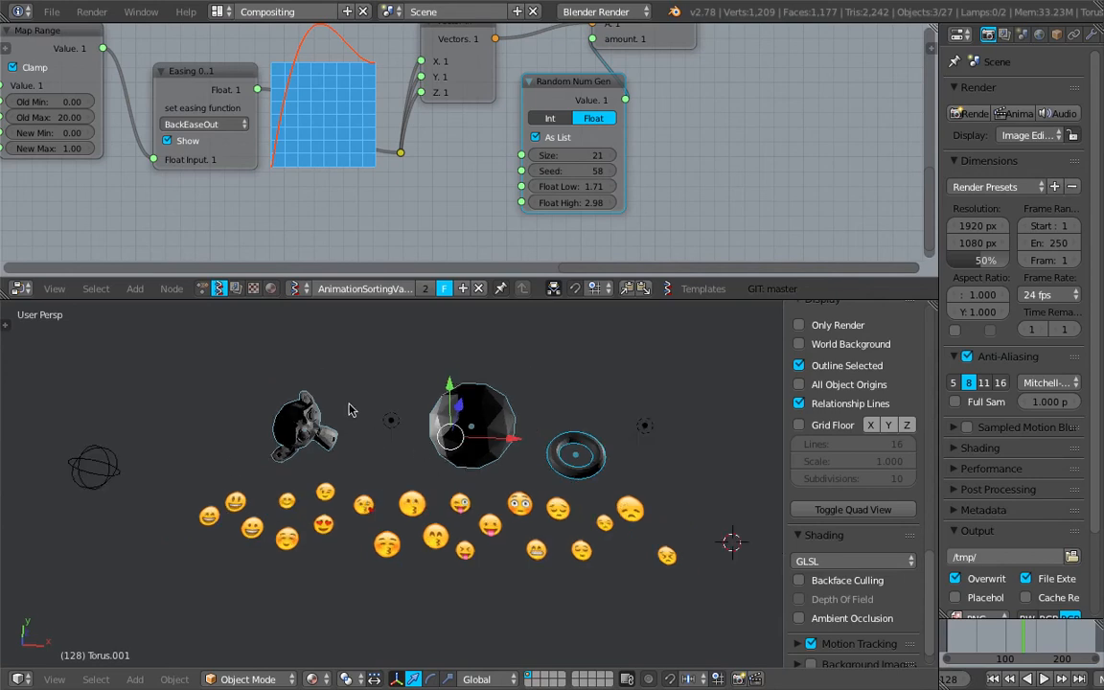
pyautogui.scroll(-2, 373, 163)
pyautogui.moveTo(143, 124); pyautogui.dragTo(223, 122, button='middle')
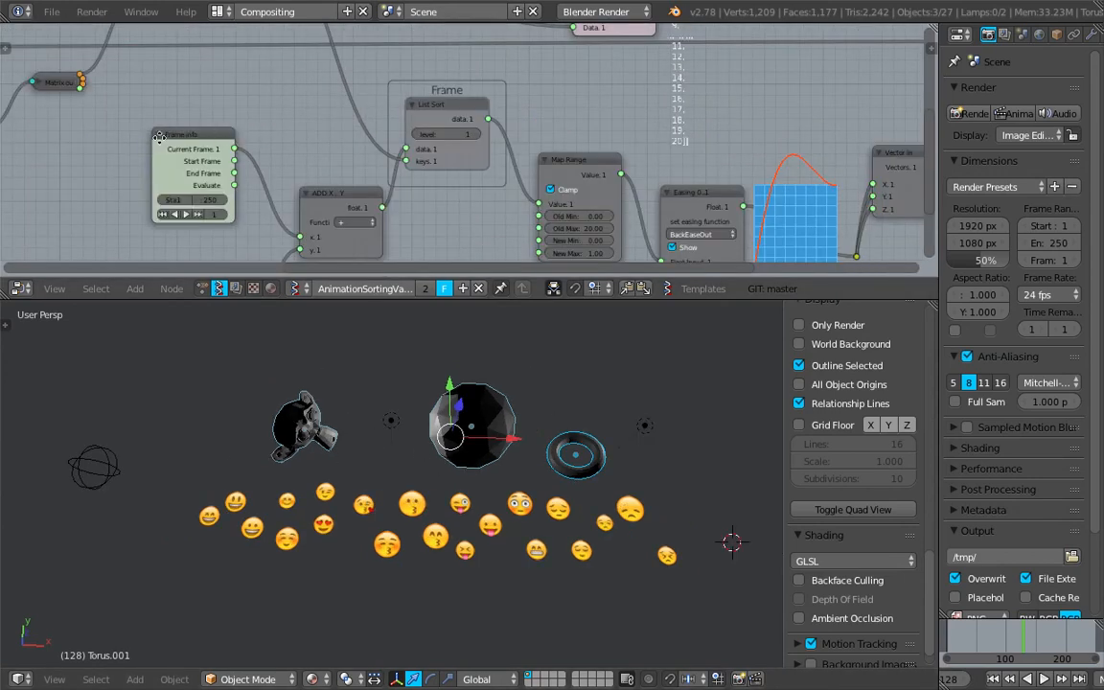
pyautogui.scroll(2, 377, 216)
pyautogui.moveTo(212, 166); pyautogui.dragTo(617, 197, button='middle')
pyautogui.scroll(3, 426, 176)
pyautogui.click(446, 205)
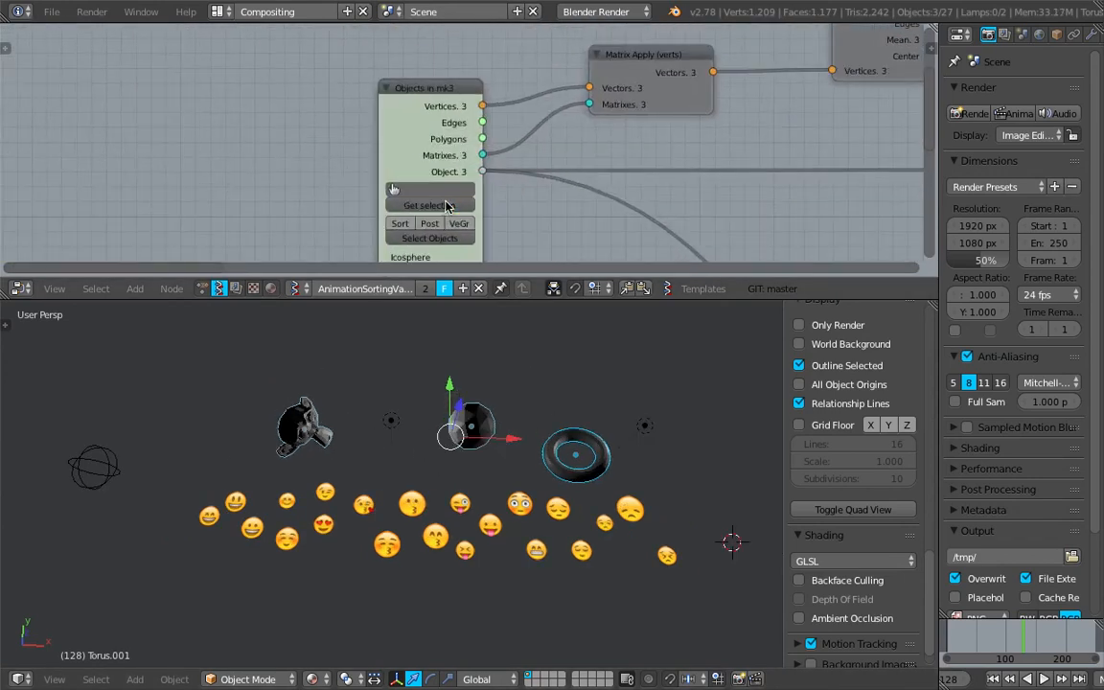
# - Move the empty around the new meshes while scrubbing the timeline to preview their scaling
pyautogui.click(106, 477)
pyautogui.scroll(-2, 853, 575)
pyautogui.moveTo(942, 637); pyautogui.dragTo(1019, 640)
pyautogui.press('g')
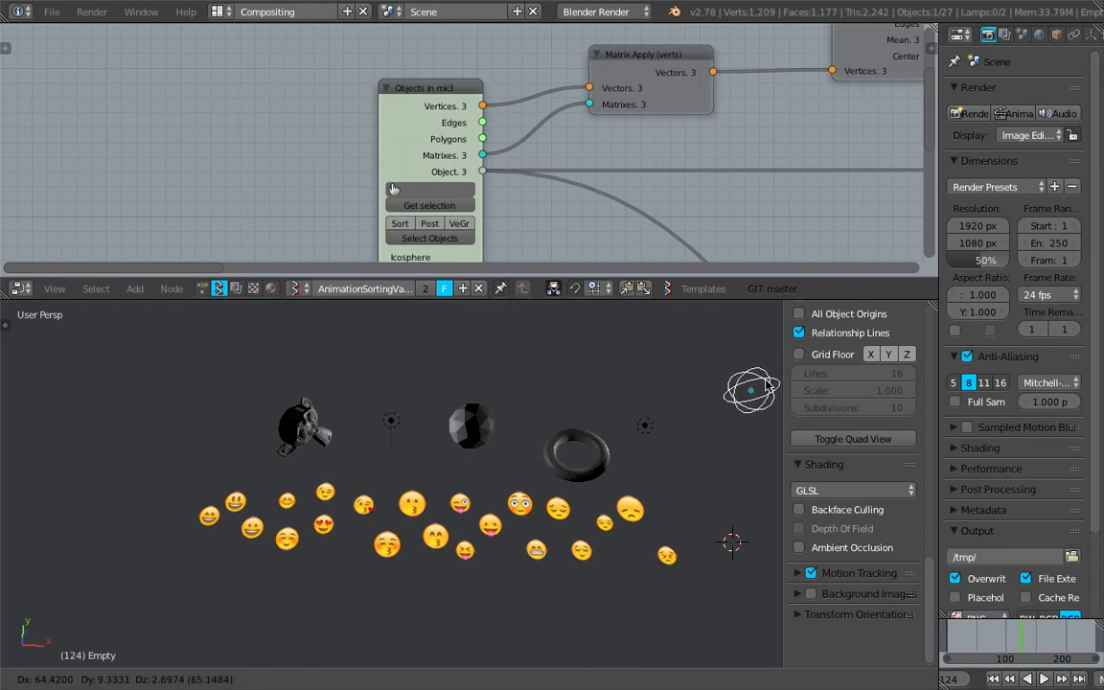
pyautogui.click(751, 390)
pyautogui.click(996, 644)
pyautogui.moveTo(997, 644); pyautogui.dragTo(1022, 638)
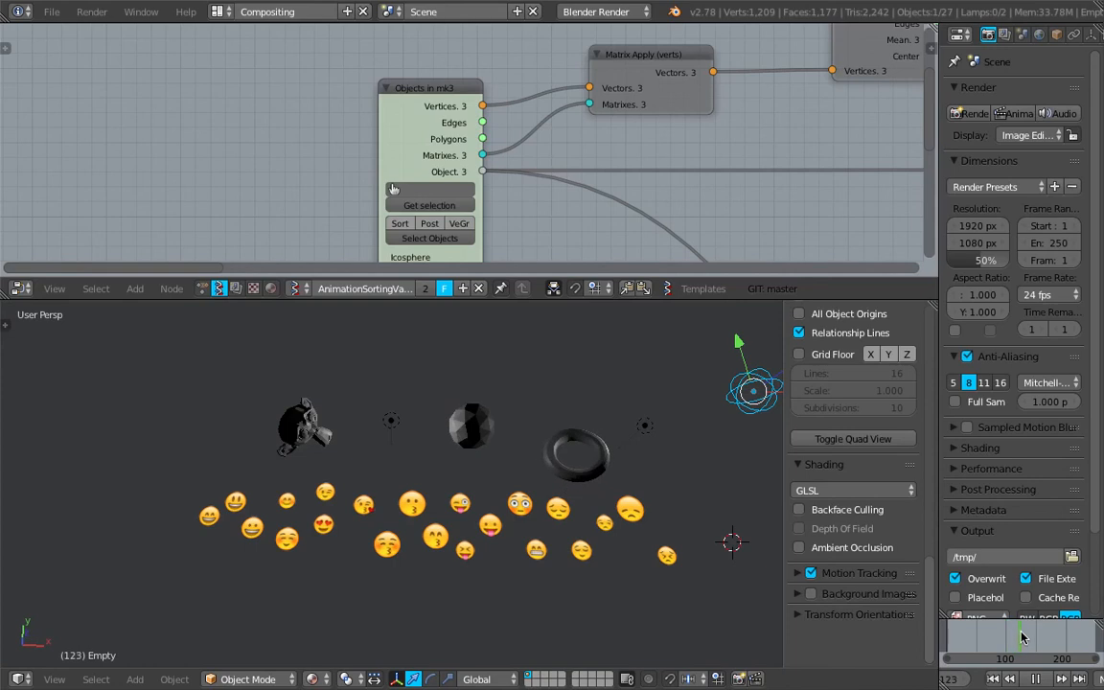
pyautogui.press('g')
pyautogui.click(141, 425)
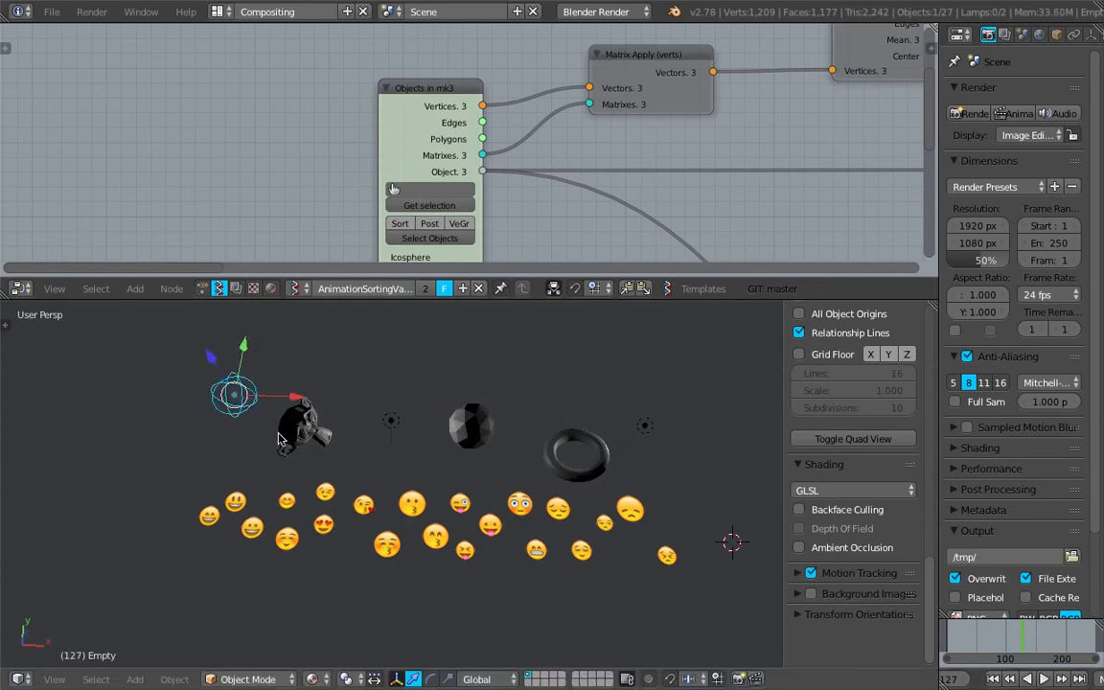
# - Select the three meshes plus all emoji objects for the Objects in mk3 node, then select the empty
pyautogui.rightClick(304, 430)
pyautogui.keyDown('shift'); pyautogui.rightClick(470, 426); pyautogui.keyUp('shift')
pyautogui.keyDown('shift'); pyautogui.rightClick(561, 454); pyautogui.keyUp('shift')
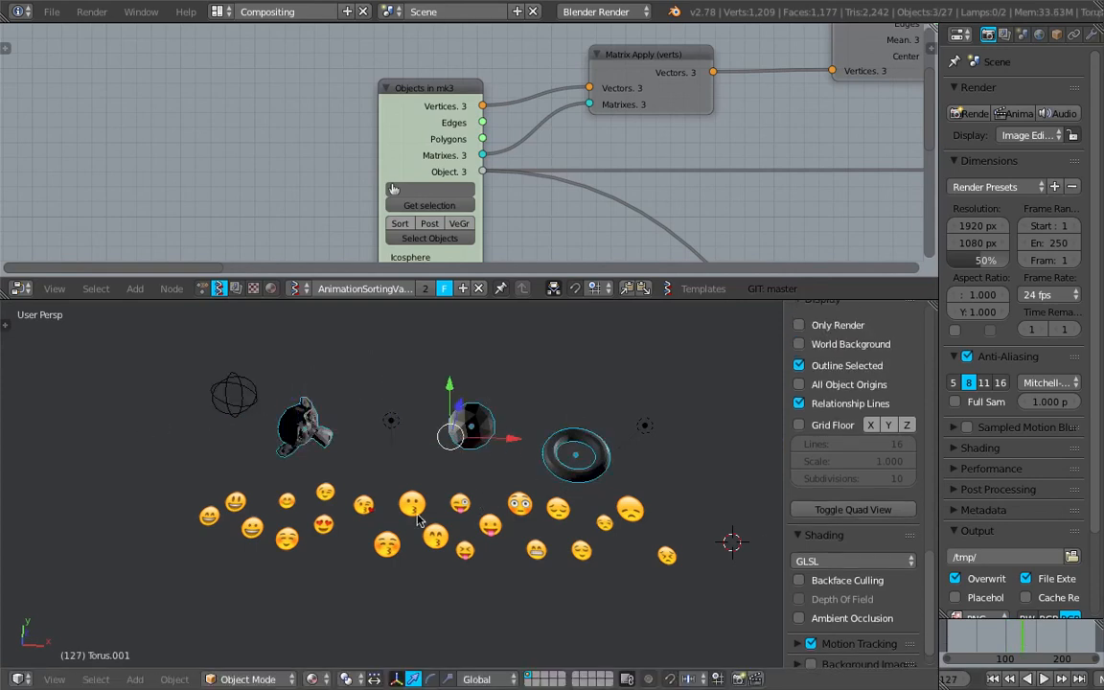
pyautogui.moveTo(254, 513)
pyautogui.mouseDown()
pyautogui.moveTo(244, 525)
pyautogui.moveTo(505, 547)
pyautogui.moveTo(580, 532)
pyautogui.moveTo(657, 553)
pyautogui.mouseUp()
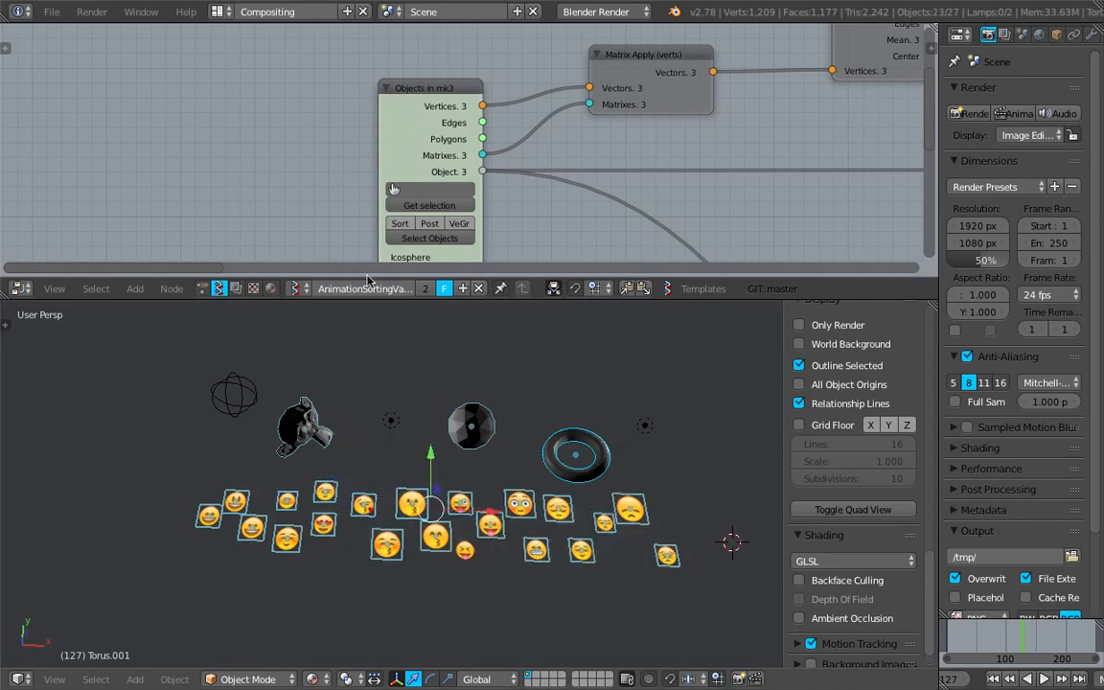
pyautogui.rightClick(251, 403)
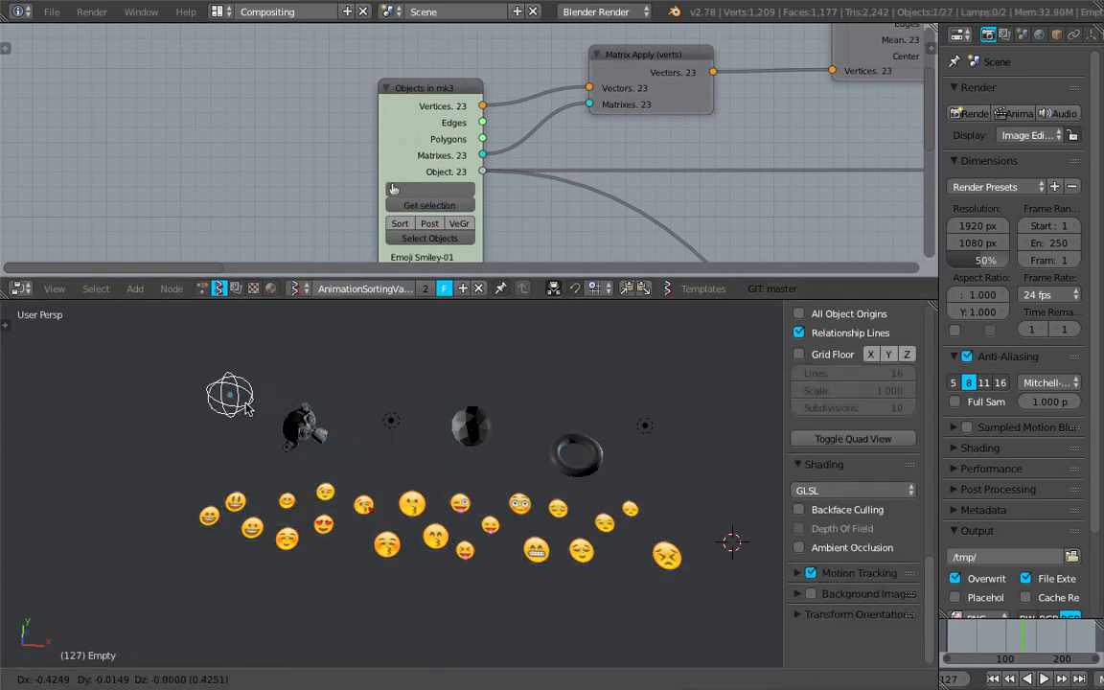
# - Scrub the timeline and move the empty in front of the emoji row to preview the emojis scaling up
pyautogui.moveTo(948, 637); pyautogui.dragTo(1030, 637)
pyautogui.press('g')
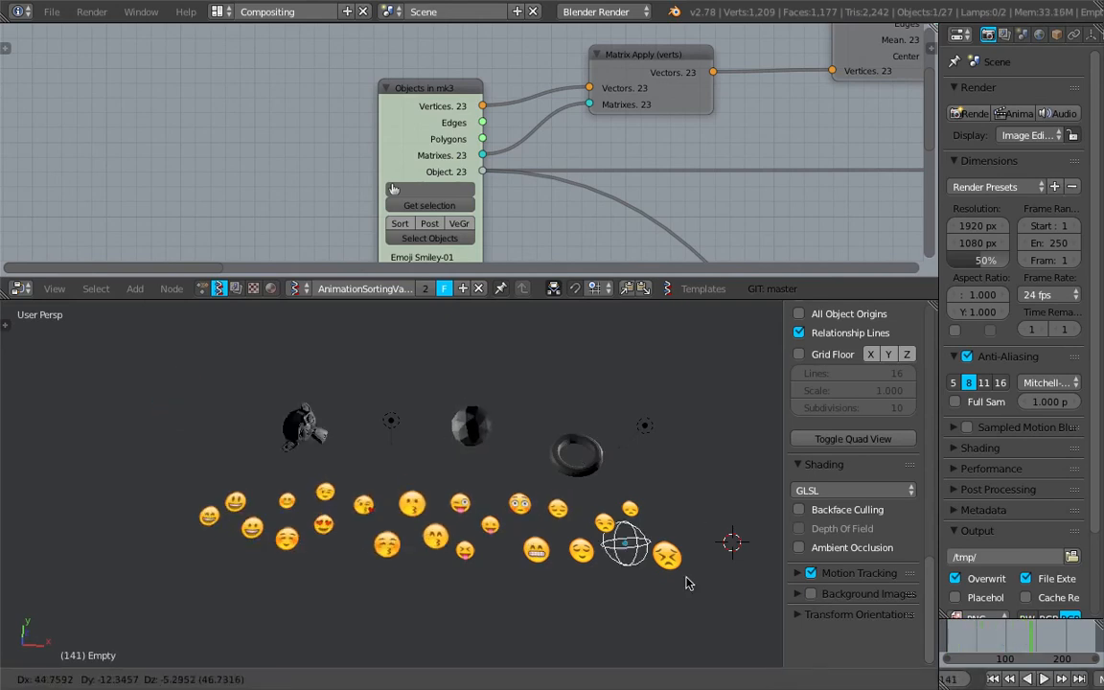
pyautogui.click(551, 659)
pyautogui.moveTo(963, 640); pyautogui.dragTo(1010, 640)
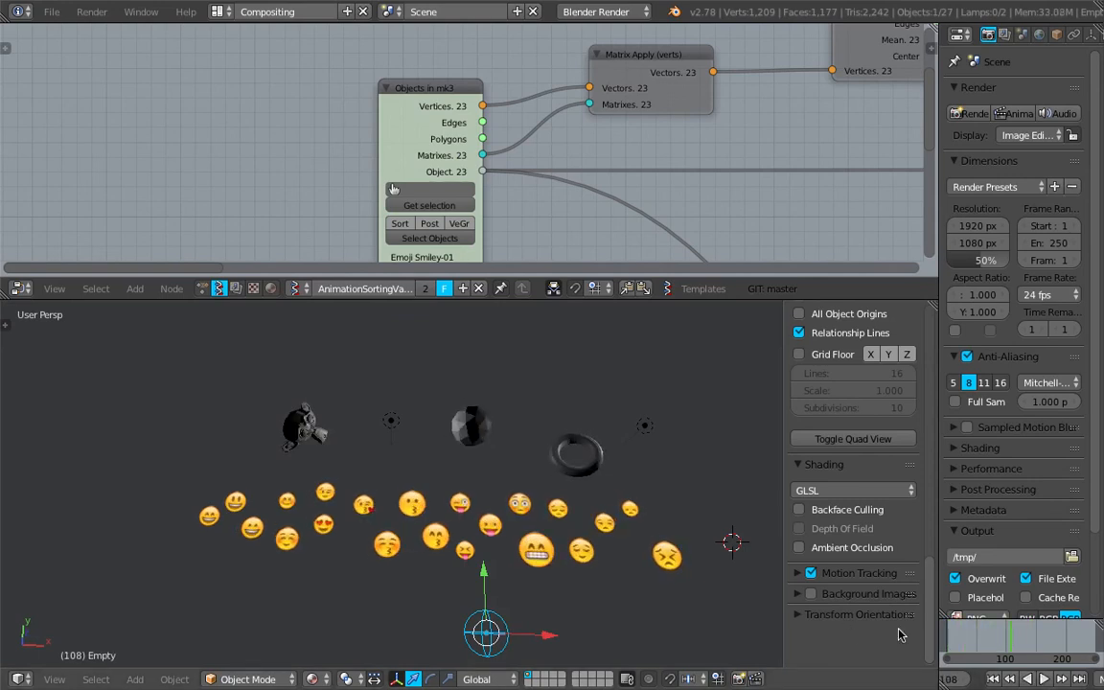
pyautogui.moveTo(949, 657); pyautogui.dragTo(1024, 633)
# - Reposition the empty beside the second lamp, then below the emojis, scrubbing the timeline again to preview
pyautogui.press('g')
pyautogui.click(726, 362)
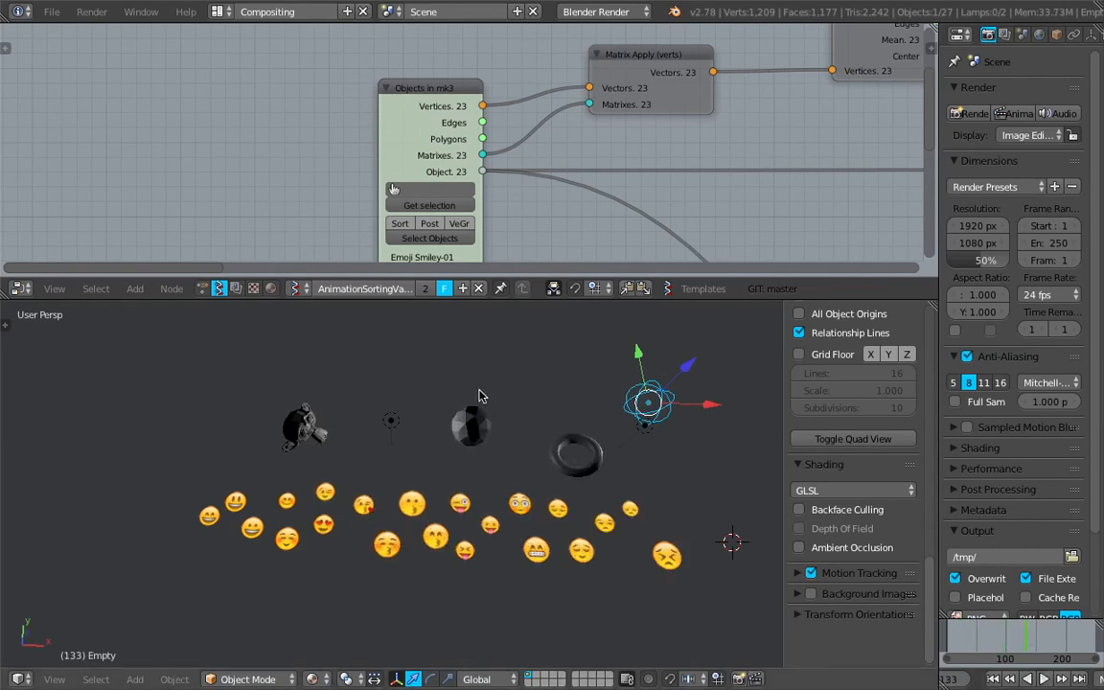
pyautogui.press('g')
pyautogui.click(459, 591)
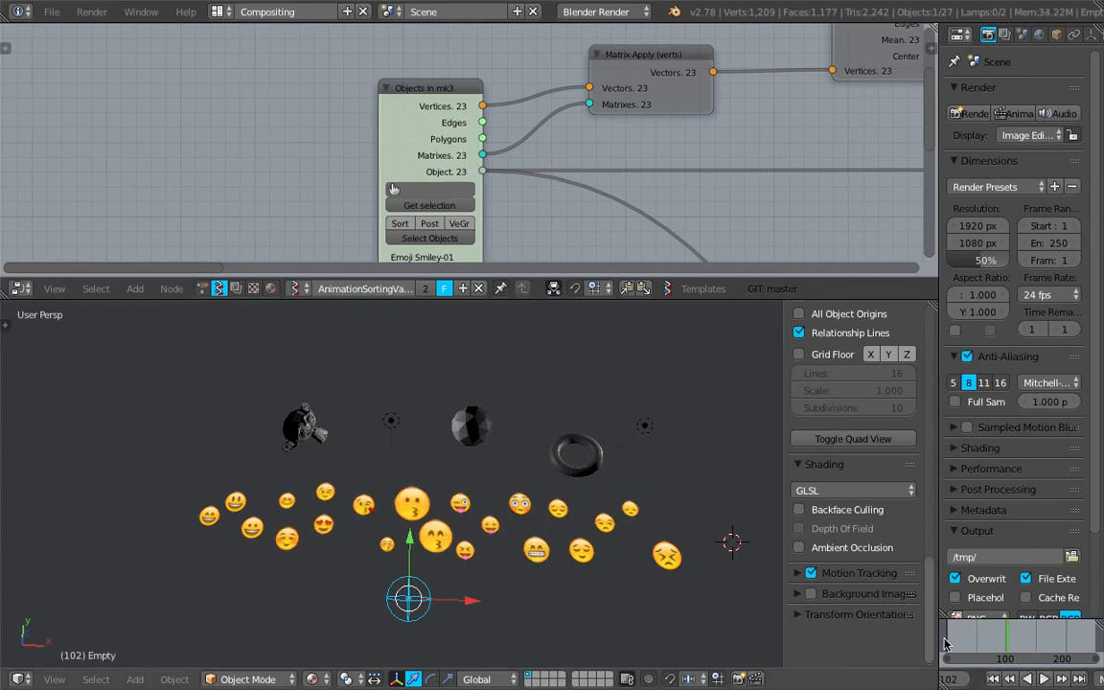
pyautogui.moveTo(947, 644); pyautogui.dragTo(1003, 639)
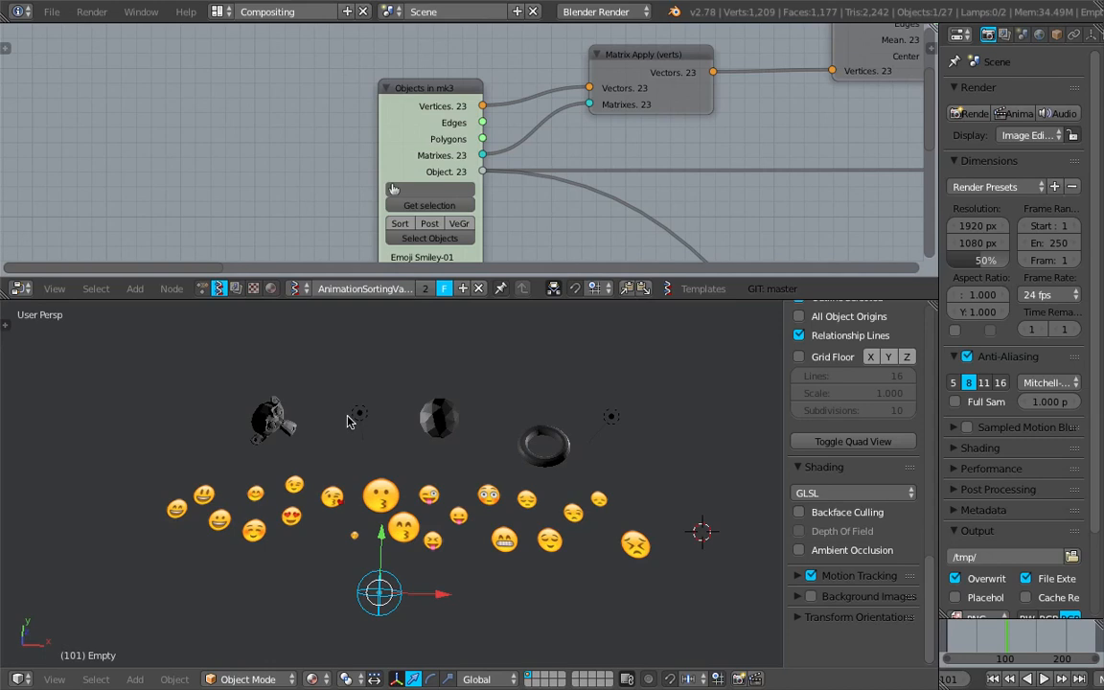
# - Draw grease pencil annotations: a looping path over the objects and arrows pointing down at them
pyautogui.moveTo(350, 420); pyautogui.dragTo(378, 431, button='middle')
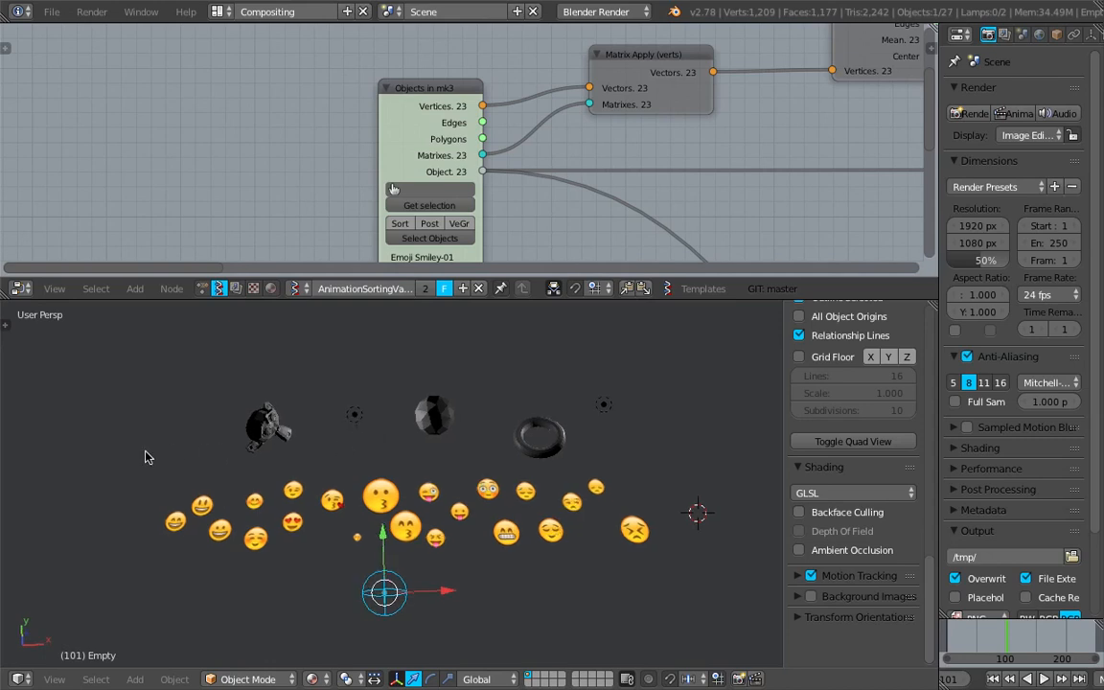
pyautogui.moveTo(145, 449)
pyautogui.mouseDown()
pyautogui.moveTo(254, 468)
pyautogui.moveTo(326, 456)
pyautogui.moveTo(508, 492)
pyautogui.moveTo(672, 464)
pyautogui.moveTo(469, 418)
pyautogui.moveTo(221, 406)
pyautogui.mouseUp()
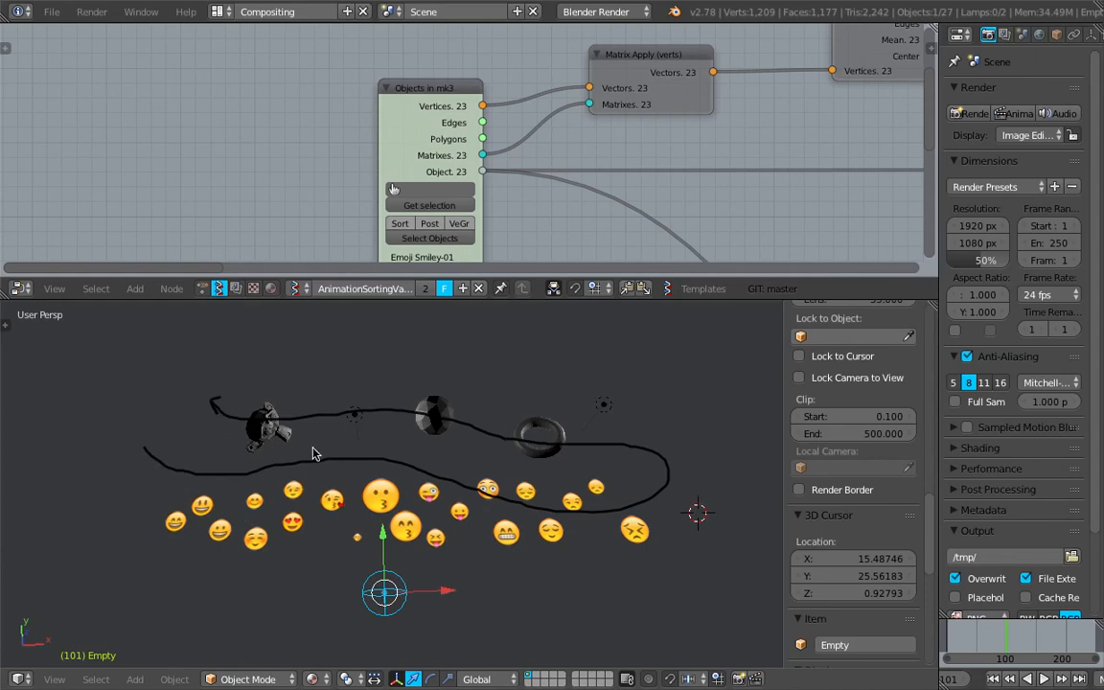
pyautogui.scroll(1, 332, 451)
pyautogui.keyDown('shift'); pyautogui.moveTo(330, 460); pyautogui.dragTo(332, 454, button='middle'); pyautogui.keyUp('shift')
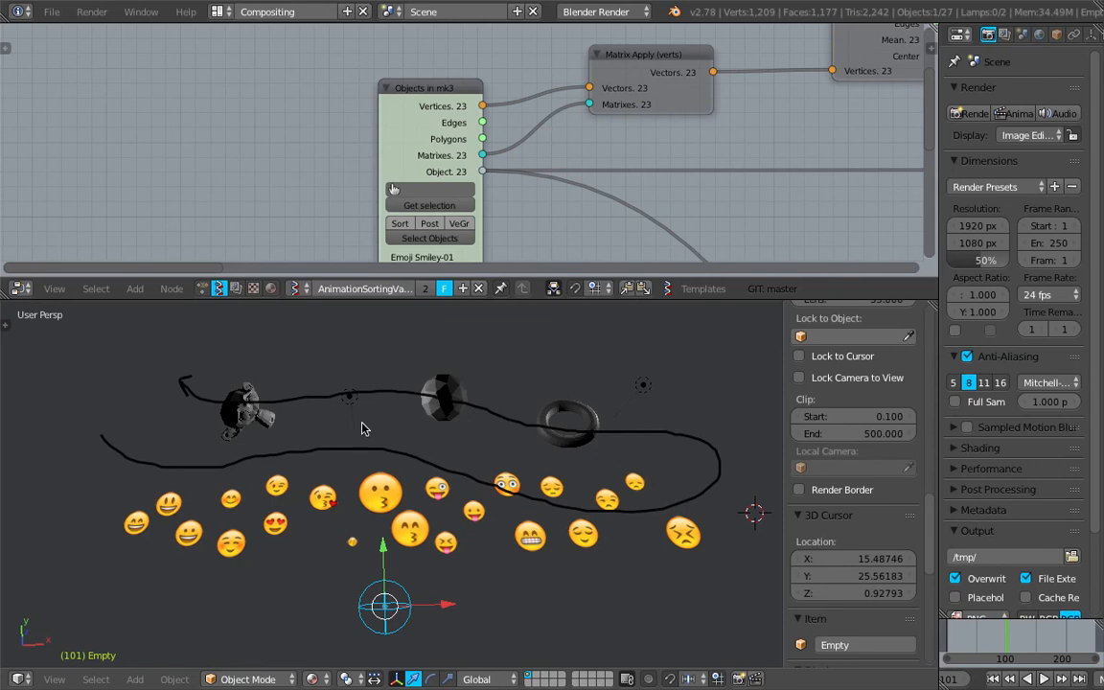
pyautogui.moveTo(513, 414)
pyautogui.mouseDown(button='middle')
pyautogui.moveTo(530, 461)
pyautogui.moveTo(463, 460)
pyautogui.moveTo(452, 477)
pyautogui.moveTo(466, 511)
pyautogui.mouseUp(button='middle')
pyautogui.moveTo(653, 325)
pyautogui.mouseDown()
pyautogui.moveTo(505, 363)
pyautogui.moveTo(434, 414)
pyautogui.moveTo(458, 428)
pyautogui.mouseUp()
pyautogui.moveTo(299, 320); pyautogui.dragTo(316, 444)
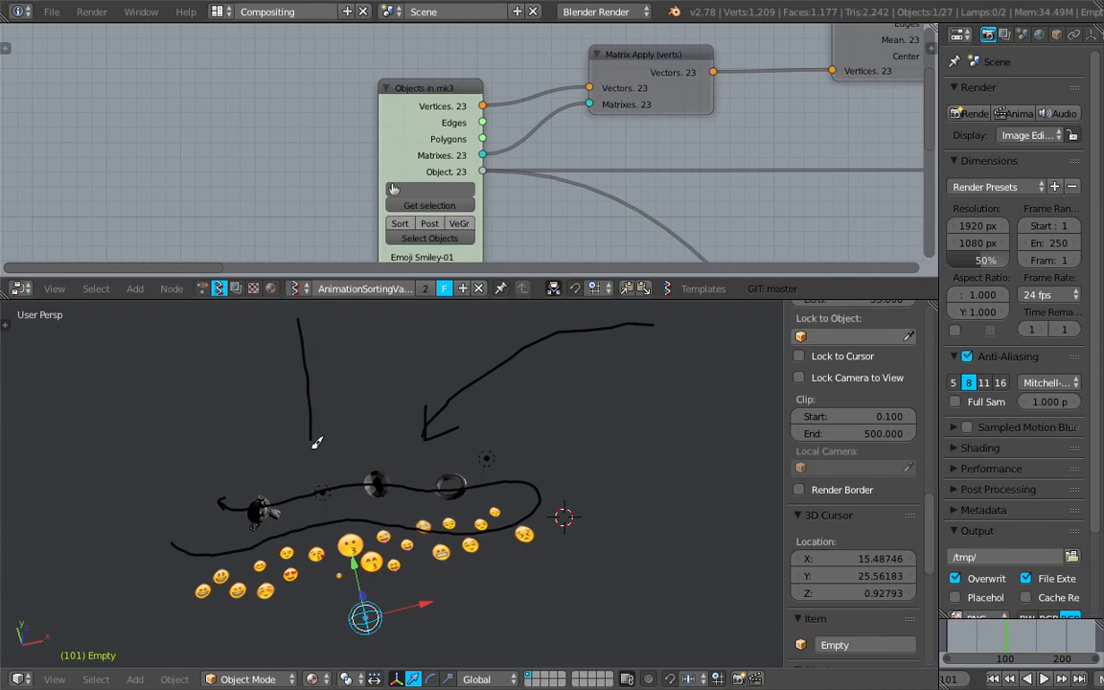
pyautogui.moveTo(53, 391)
pyautogui.mouseDown()
pyautogui.moveTo(165, 457)
pyautogui.moveTo(182, 482)
pyautogui.mouseUp()
pyautogui.moveTo(257, 421); pyautogui.dragTo(243, 423, button='middle')
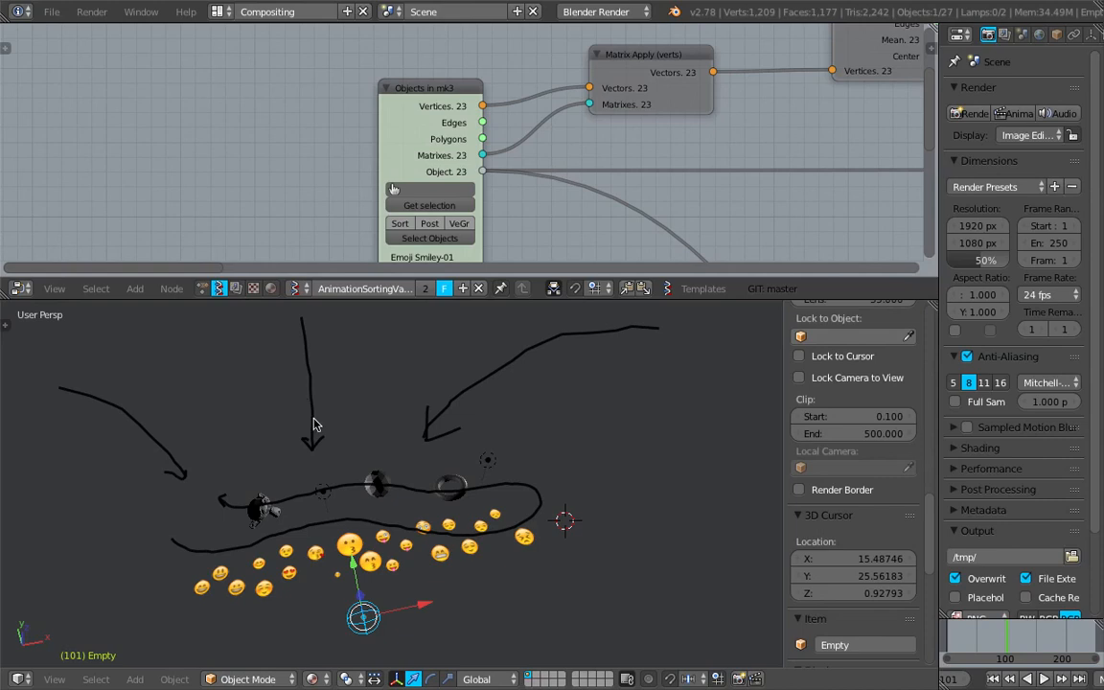
pyautogui.moveTo(349, 447); pyautogui.dragTo(329, 454, button='middle')
pyautogui.moveTo(471, 455); pyautogui.dragTo(607, 426, button='middle')
# - Remove the grease pencil palette color to clear the annotation strokes from the viewport
pyautogui.scroll(2, 472, 441)
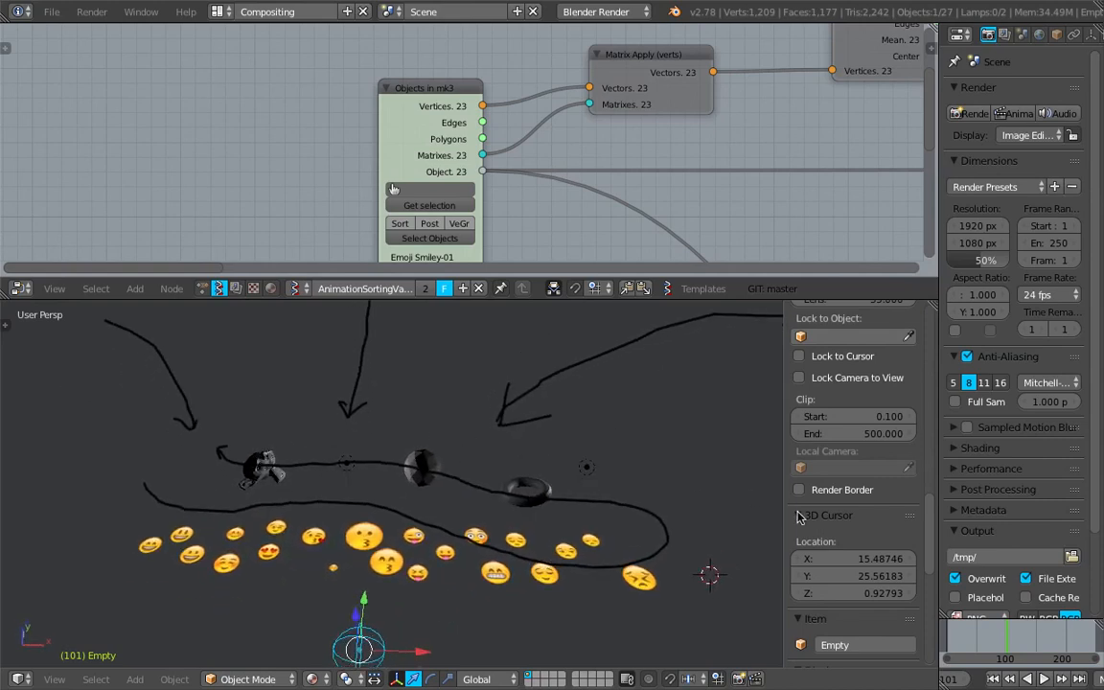
pyautogui.scroll(-10, 860, 525)
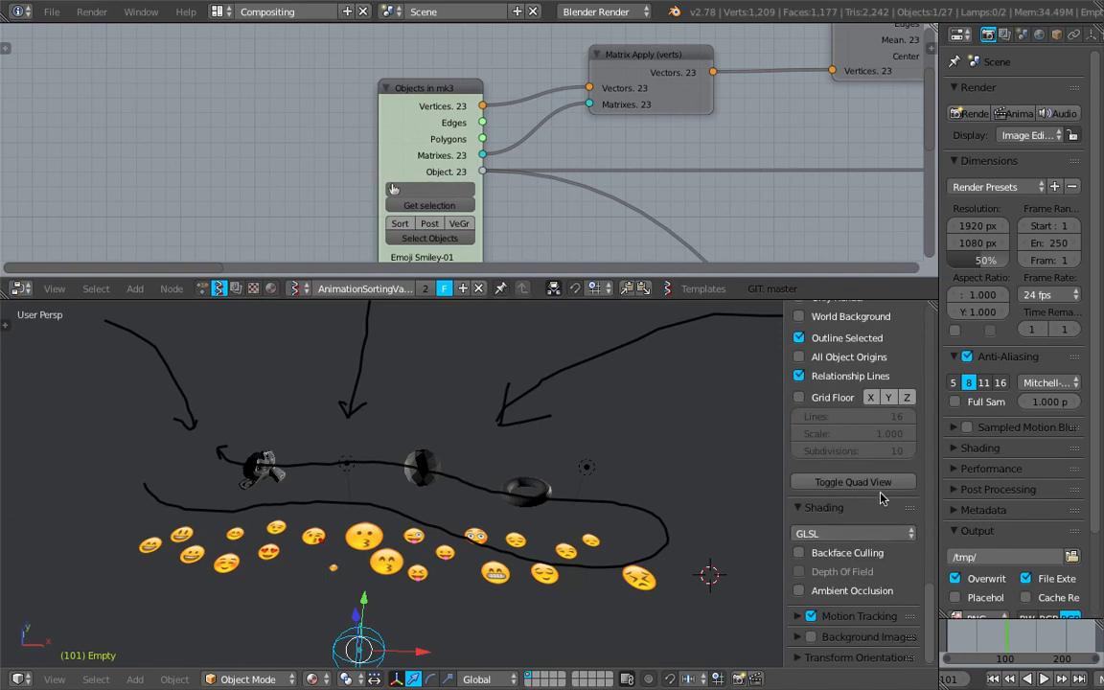
pyautogui.scroll(12, 887, 480)
pyautogui.scroll(3, 894, 454)
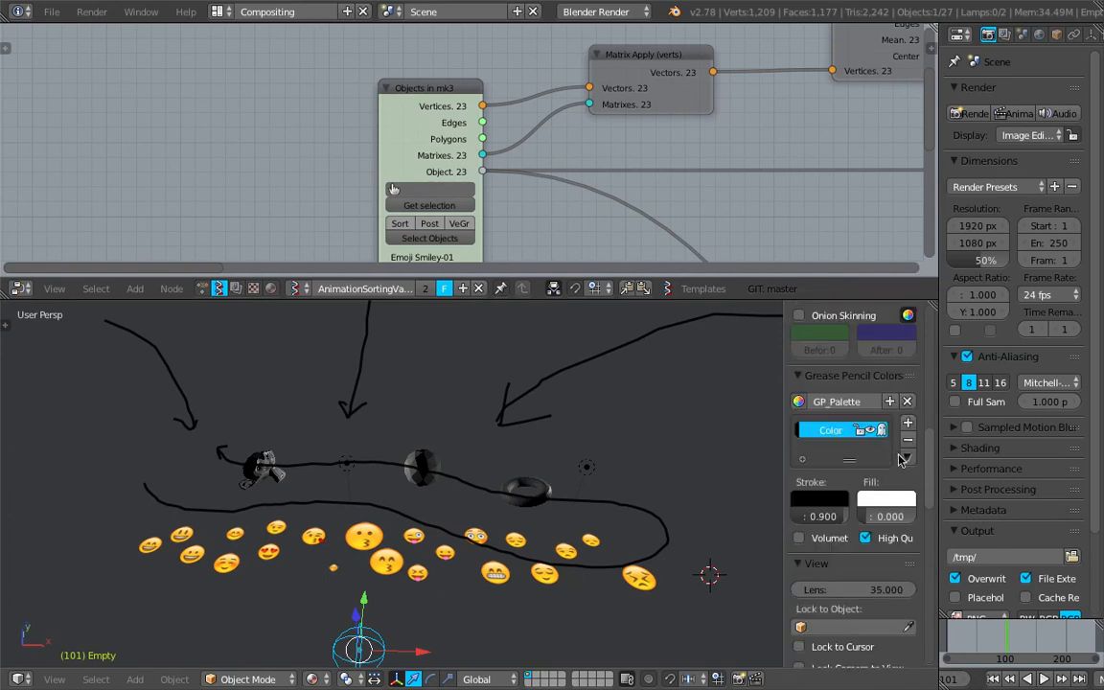
pyautogui.click(908, 441)
# - Move the empty into the middle of the emoji row and play the animation
pyautogui.keyDown('shift'); pyautogui.scroll(-2, 454, 469); pyautogui.keyUp('shift')
pyautogui.moveTo(455, 468); pyautogui.dragTo(539, 491, button='middle')
pyautogui.press('g')
pyautogui.click(557, 376)
pyautogui.moveTo(546, 388); pyautogui.dragTo(288, 564, button='middle')
pyautogui.click(950, 640)
pyautogui.hotkey('alt', 'a')
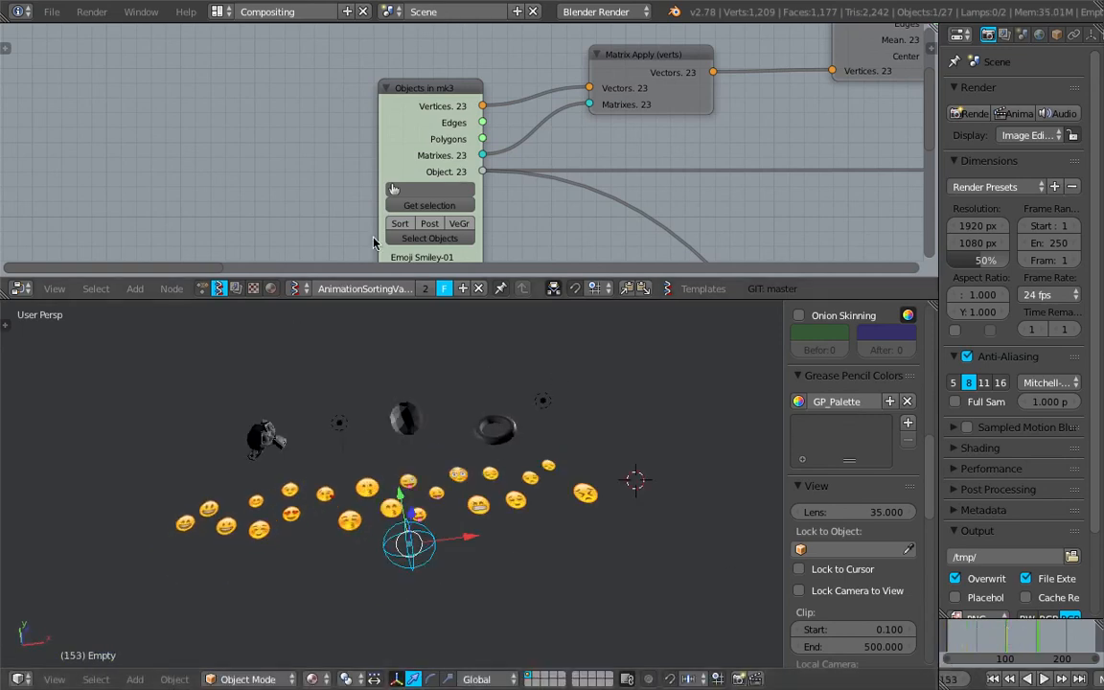
# - Frame the whole Sverchok node tree in the node editor
pyautogui.moveTo(492, 196); pyautogui.dragTo(323, 192, button='middle')
pyautogui.scroll(-9, 575, 184)
pyautogui.moveTo(485, 162); pyautogui.dragTo(354, 153, button='middle')
pyautogui.press('Home')
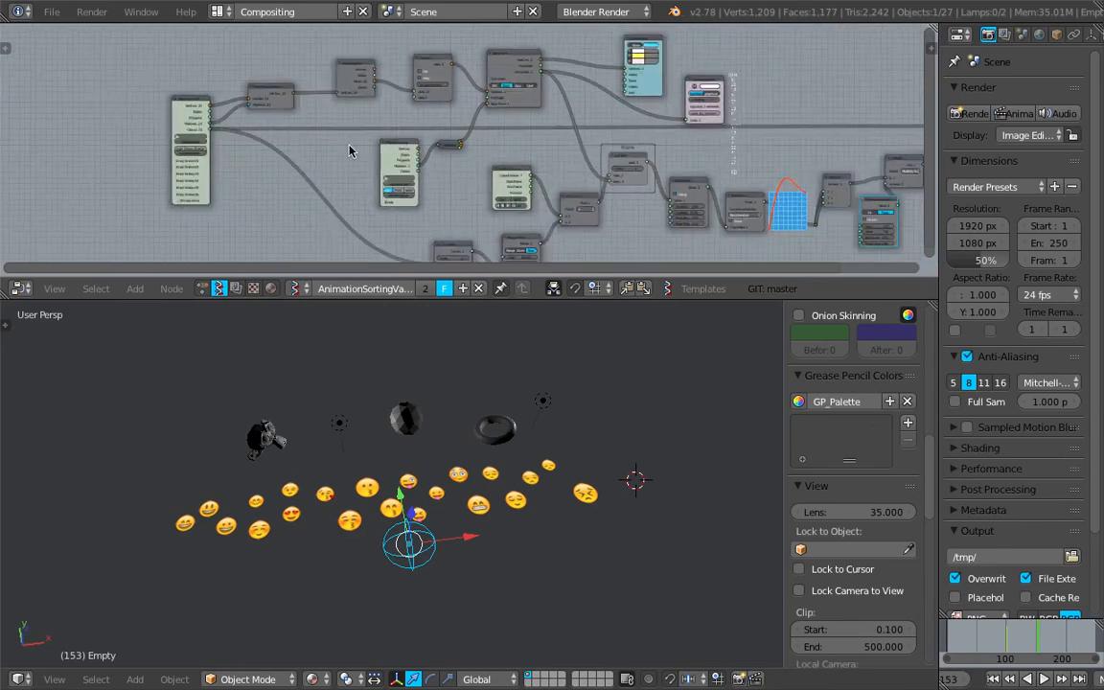
# - Move the empty to the right of the objects and then in front of the emojis, playing and scrubbing the animation
pyautogui.press('g')
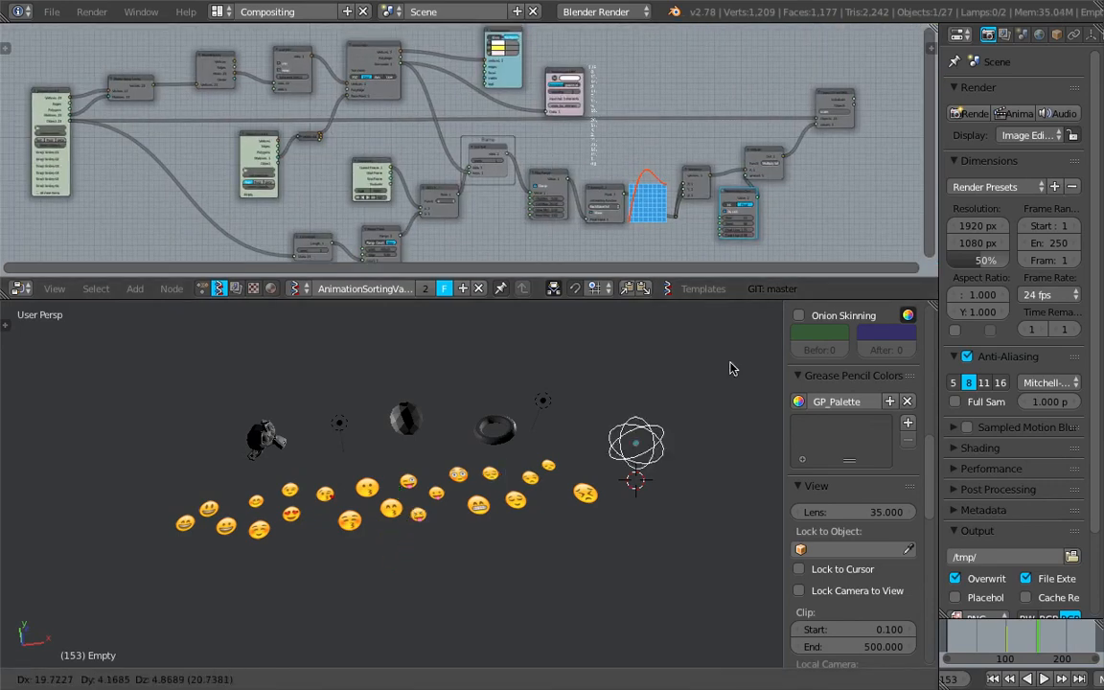
pyautogui.click(748, 360)
pyautogui.moveTo(950, 635); pyautogui.dragTo(1027, 636)
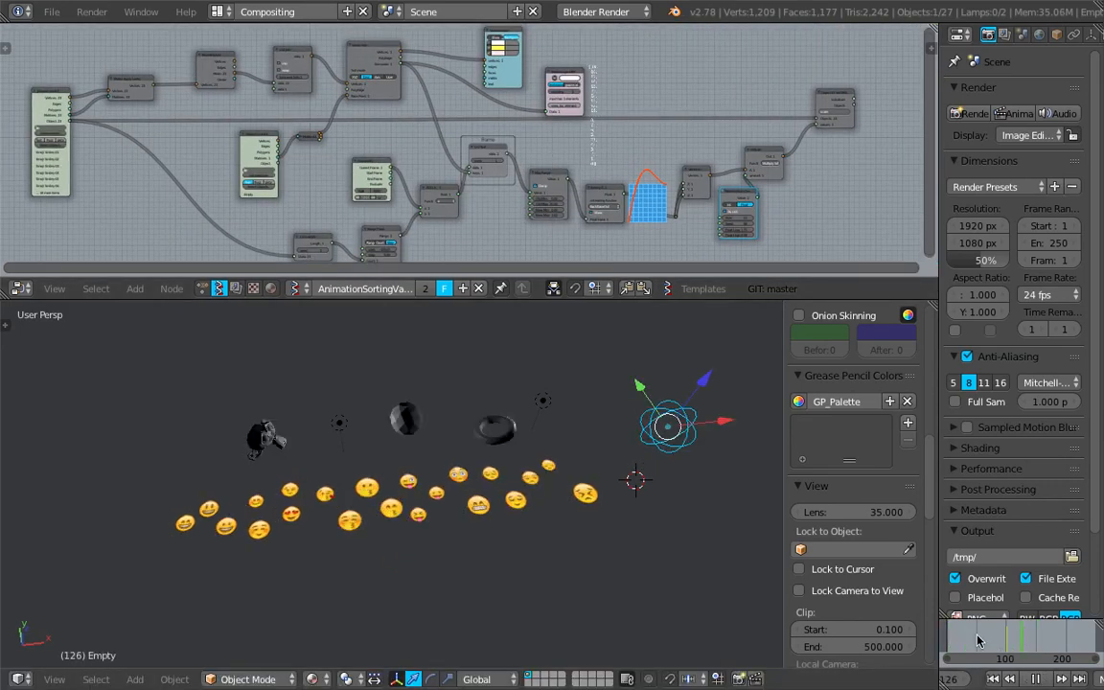
pyautogui.hotkey('alt', 'a')
pyautogui.press('g')
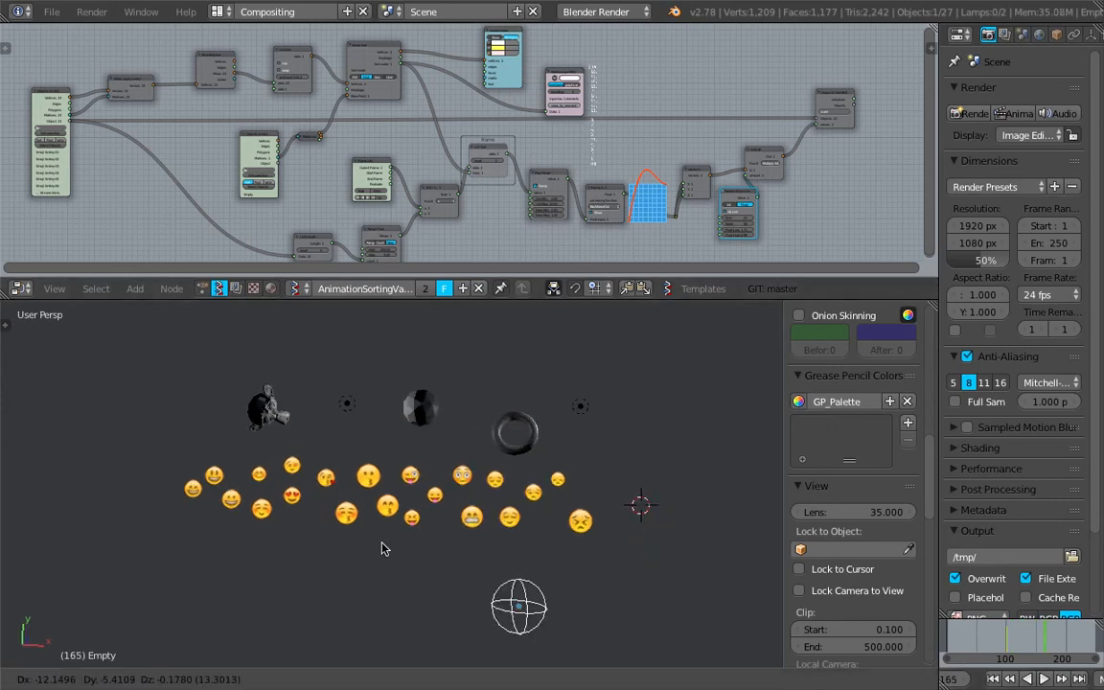
pyautogui.click(340, 556)
pyautogui.moveTo(954, 638); pyautogui.dragTo(1002, 637)
# - Zoom into the node tree to examine the node connections
pyautogui.scroll(5, 574, 167)
pyautogui.moveTo(519, 198); pyautogui.dragTo(508, 183)
pyautogui.scroll(-7, 605, 157)
pyautogui.moveTo(605, 157); pyautogui.dragTo(642, 133, button='middle')
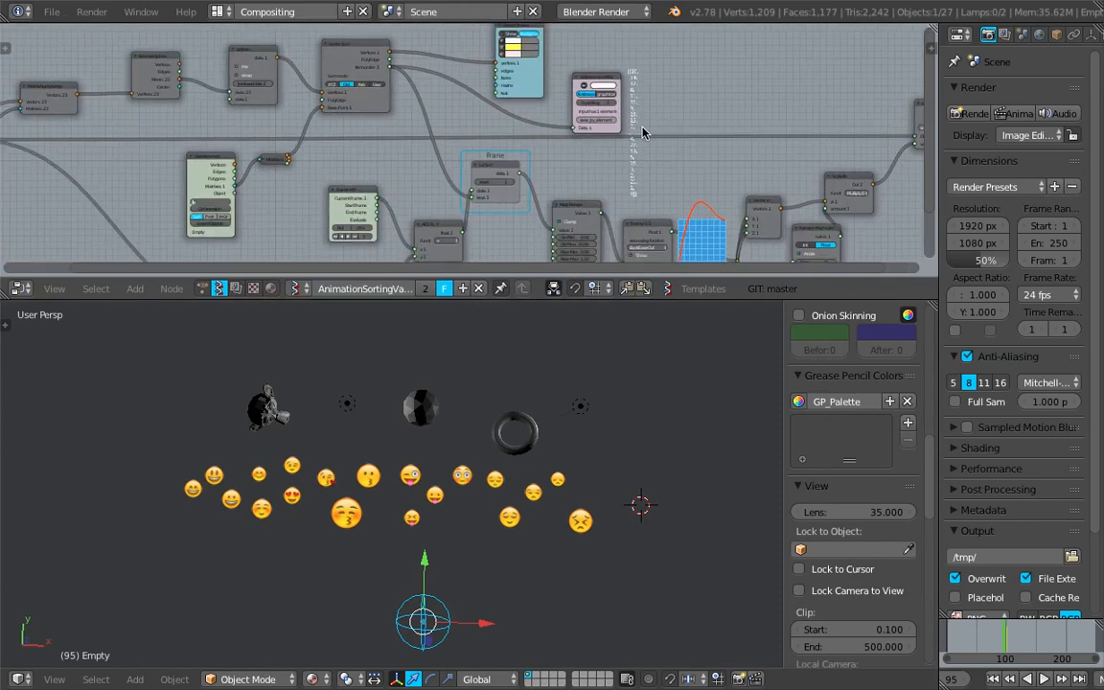